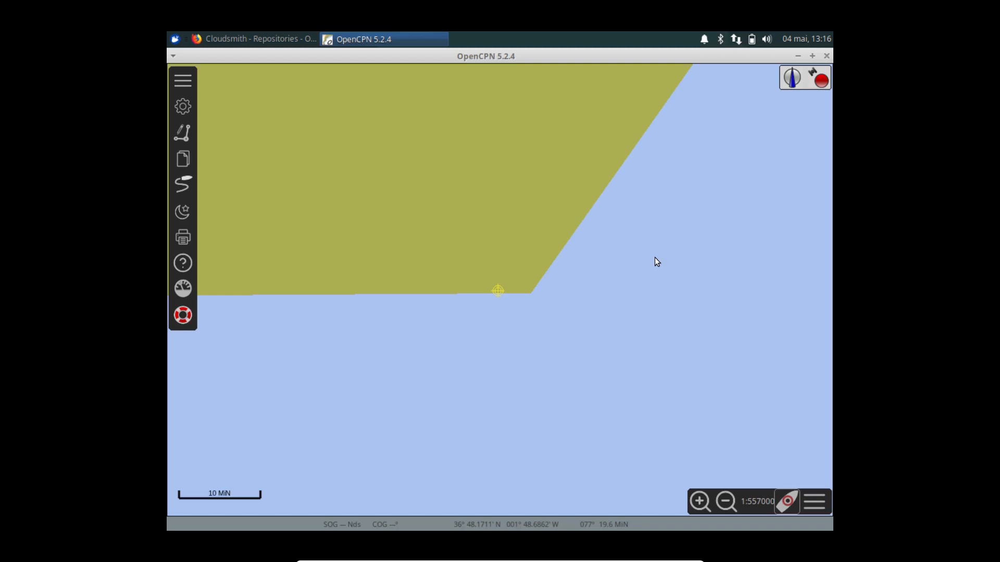
# Enable the GRIB and WMM plugins in the program options
pyautogui.scroll(-3, 416, 243)
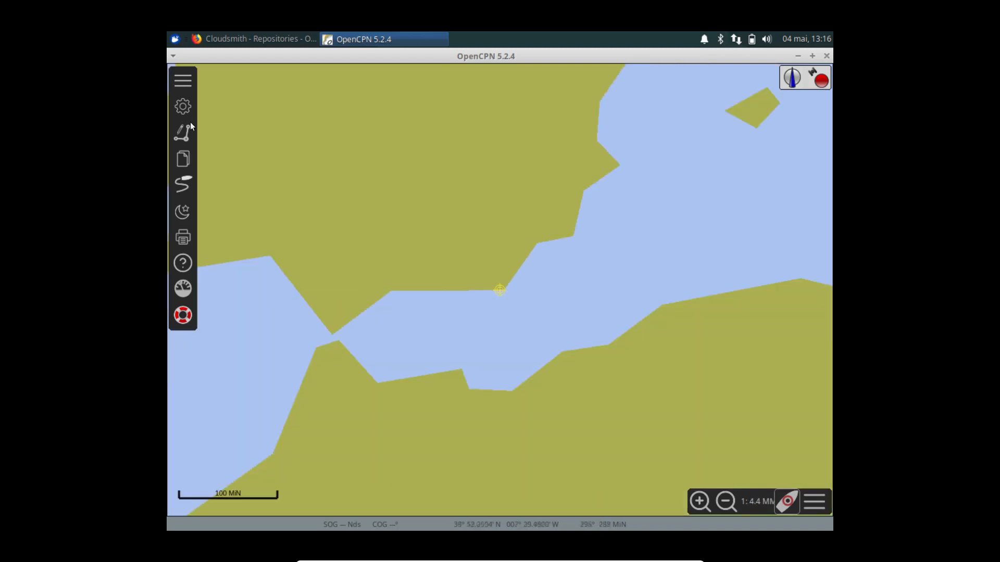
pyautogui.click(183, 107)
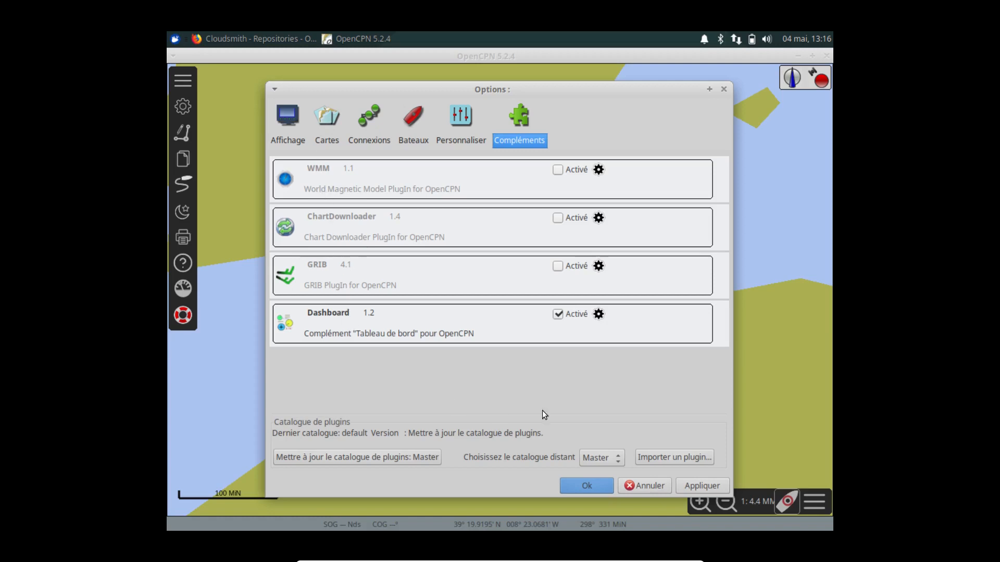
pyautogui.click(557, 266)
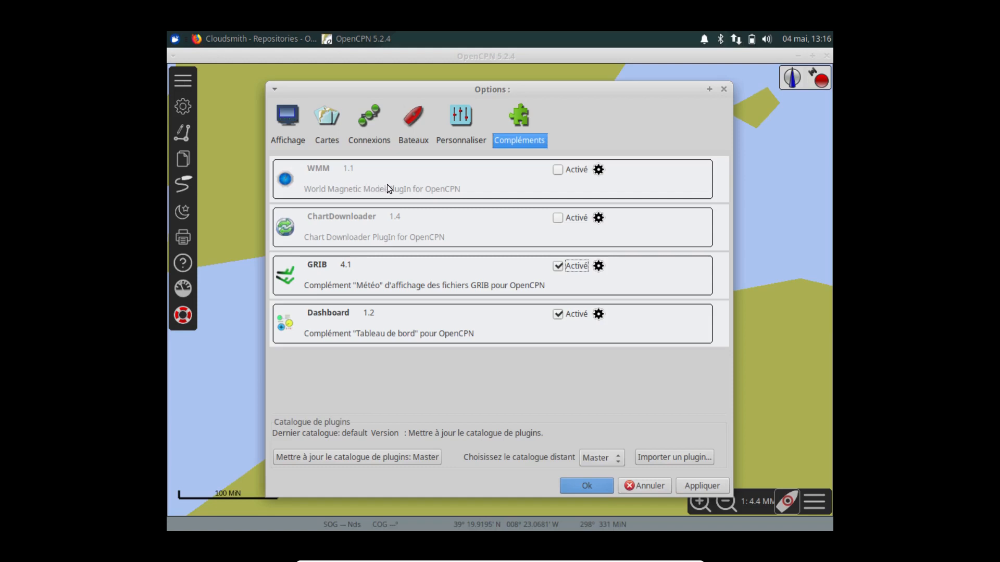
pyautogui.click(554, 170)
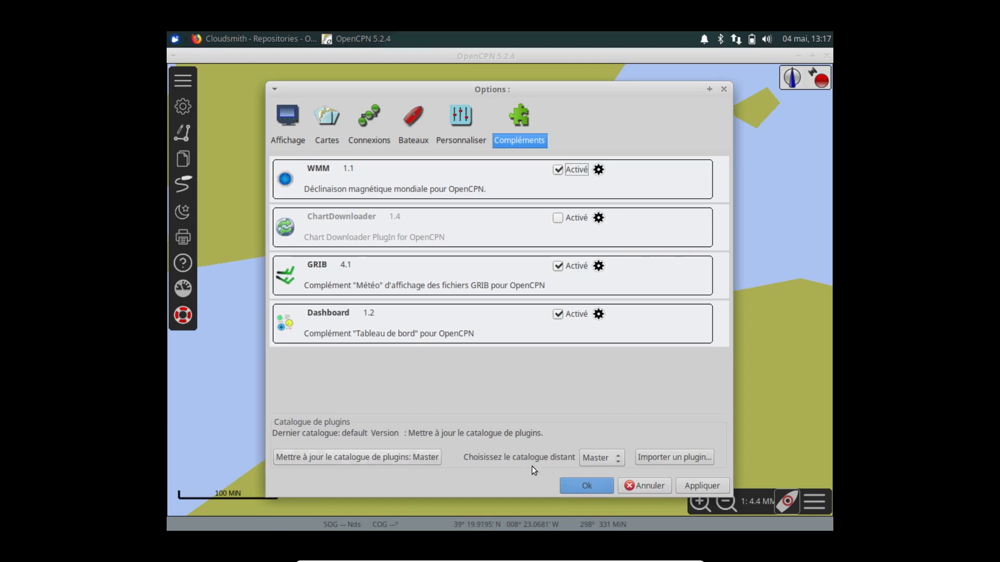
# Choose Master as the remote plugin catalogue and update the catalogue from it
pyautogui.click(621, 461)
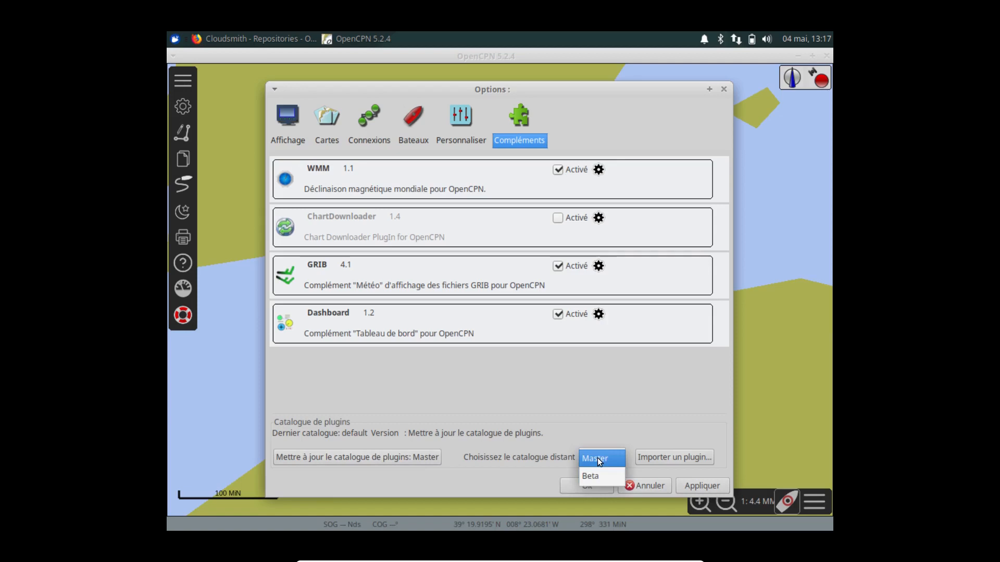
pyautogui.click(598, 458)
pyautogui.click(424, 455)
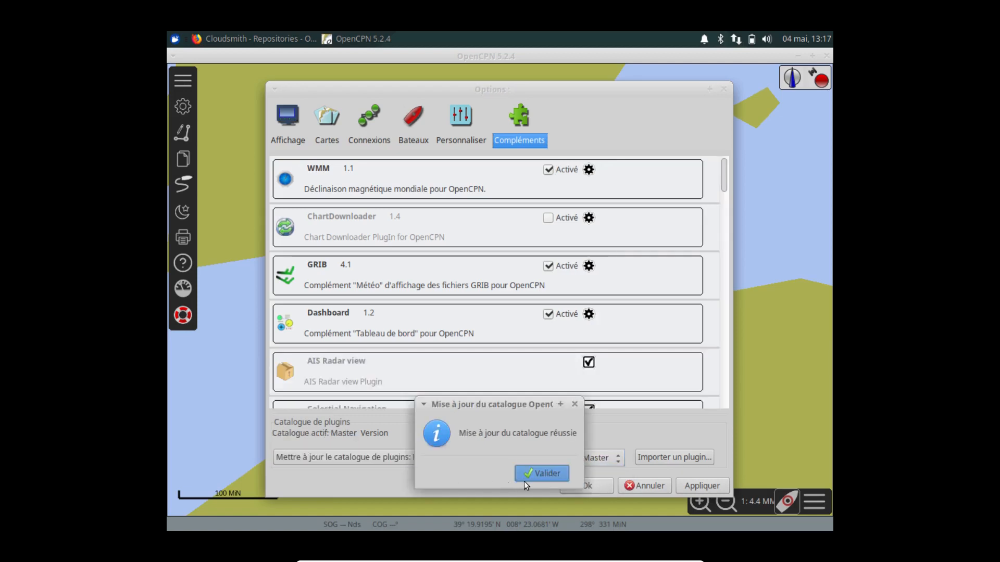
pyautogui.click(542, 472)
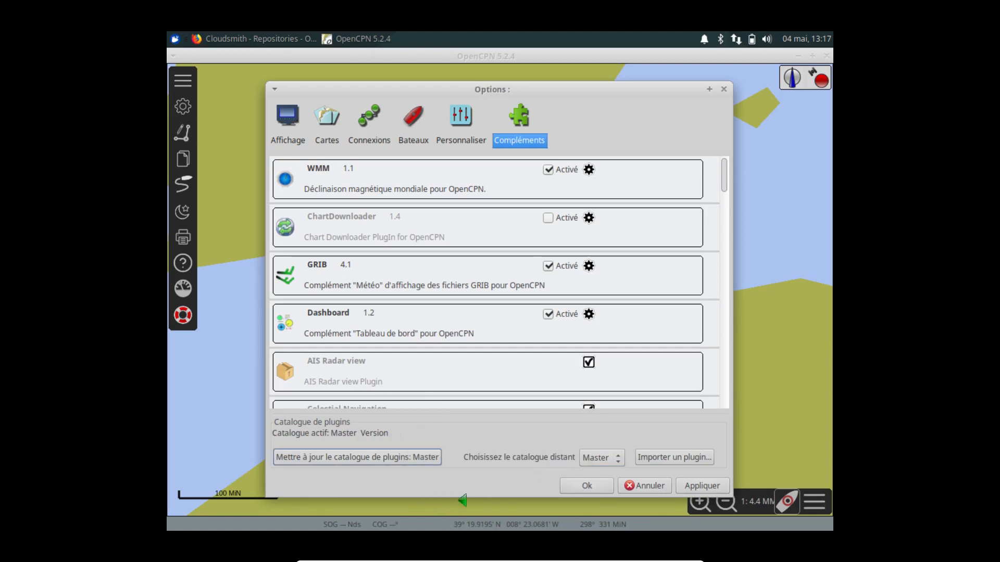
# Switch the remote plugin catalogue to Beta and update the catalogue from it
pyautogui.click(623, 456)
pyautogui.click(595, 476)
pyautogui.click(385, 457)
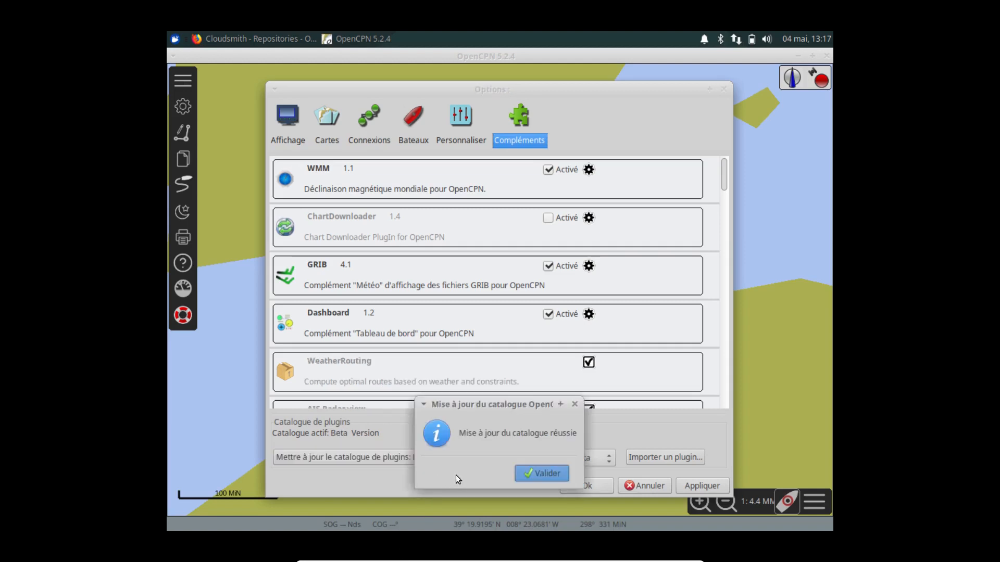
pyautogui.click(521, 468)
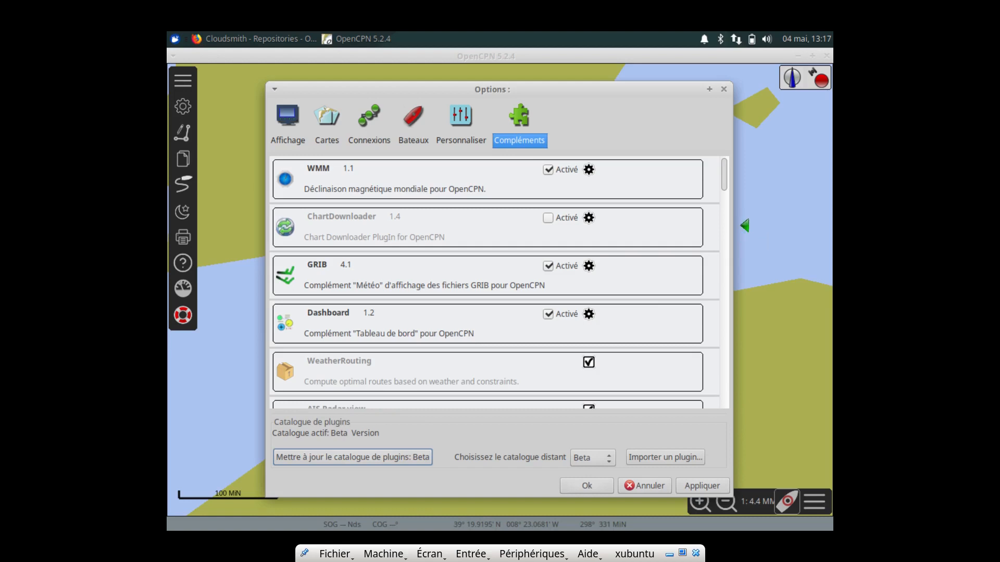
# Install the AIS Radar view 1.2.6.0 plugin from the Beta catalogue and enable it
pyautogui.scroll(-2, 537, 252)
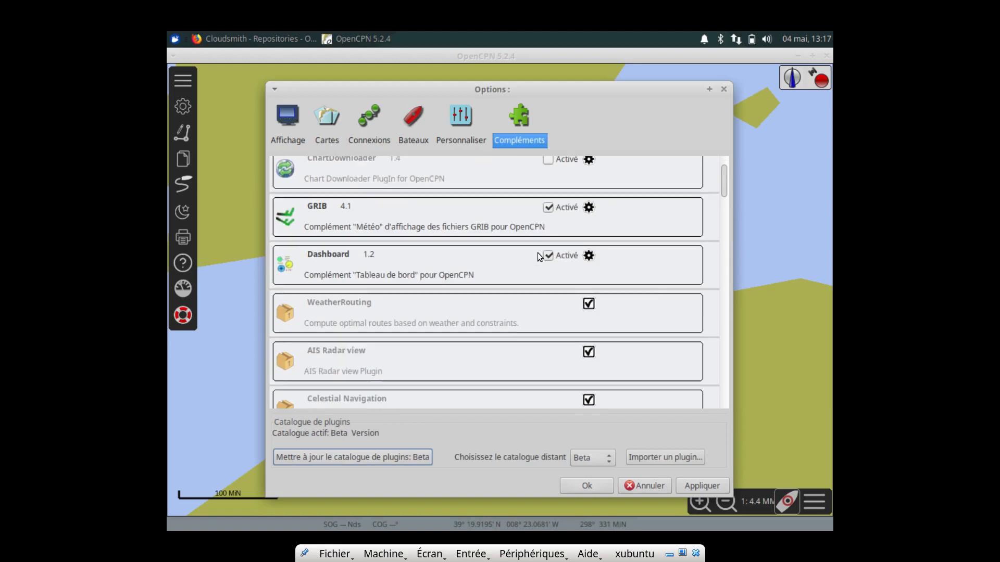
pyautogui.scroll(-1, 538, 252)
pyautogui.scroll(-1, 533, 259)
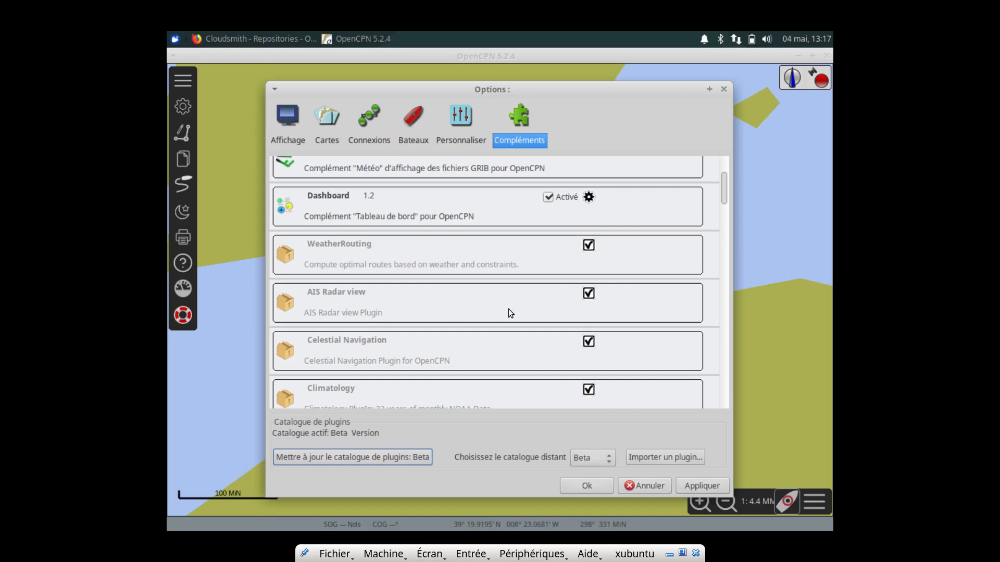
pyautogui.click(334, 299)
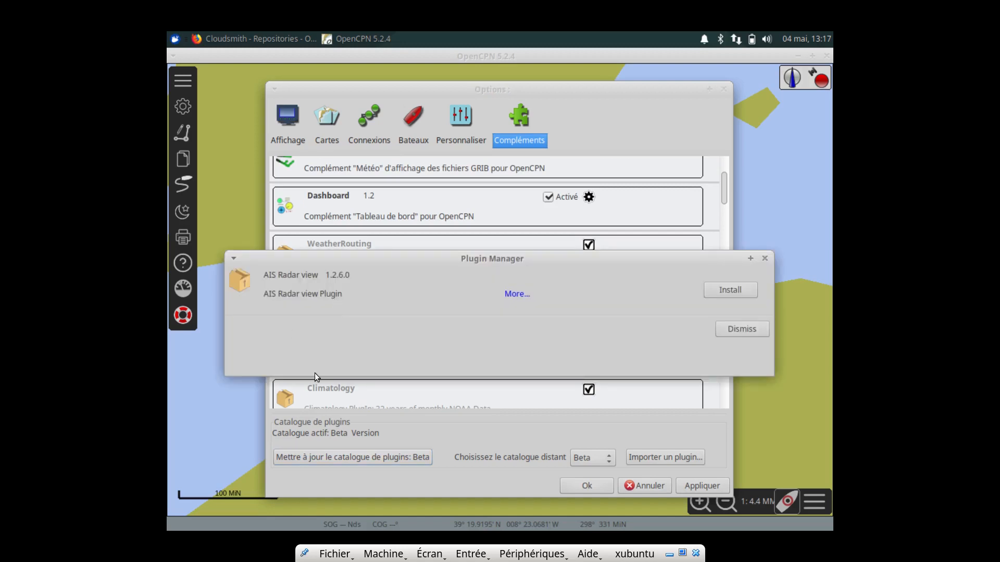
pyautogui.click(729, 289)
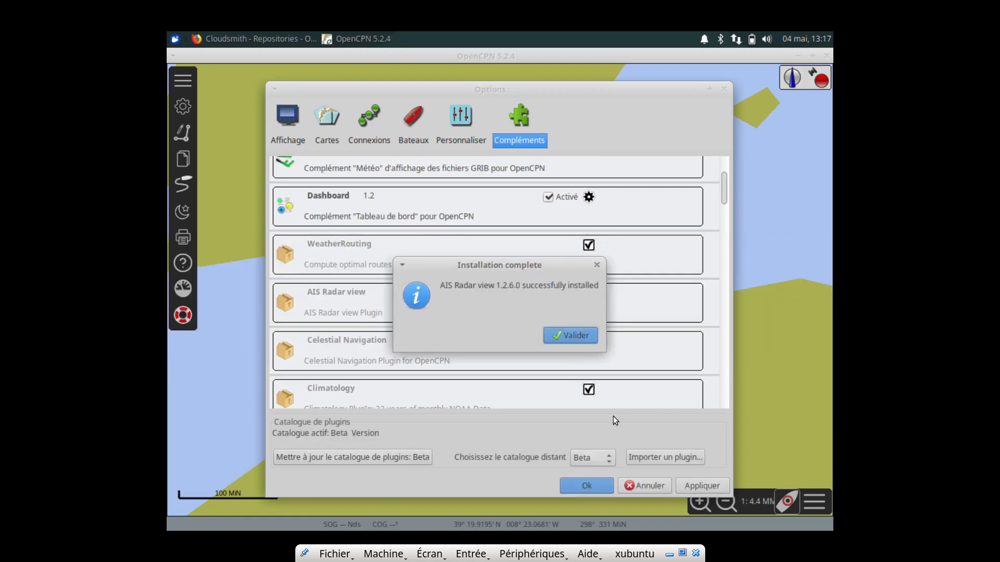
pyautogui.click(570, 335)
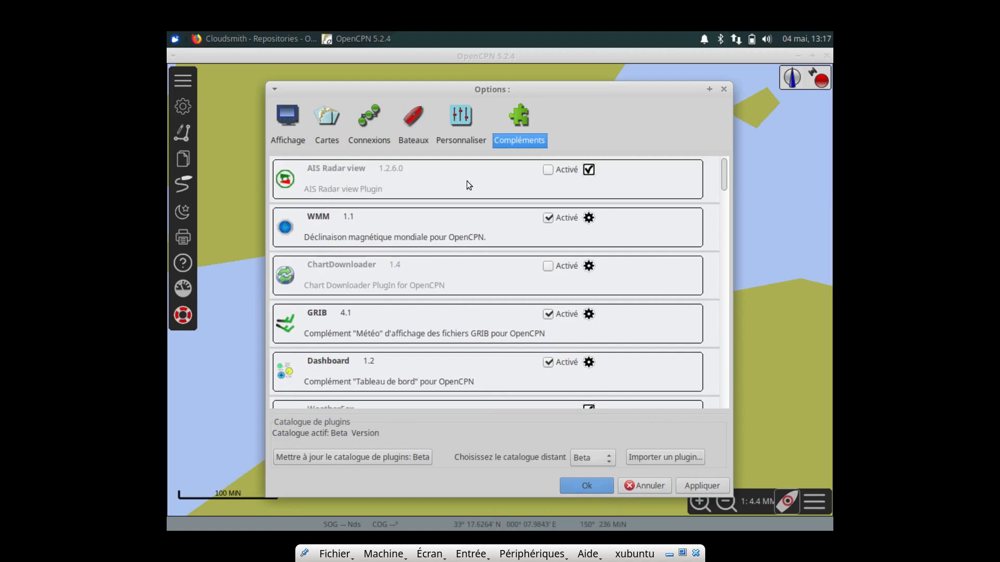
pyautogui.click(543, 171)
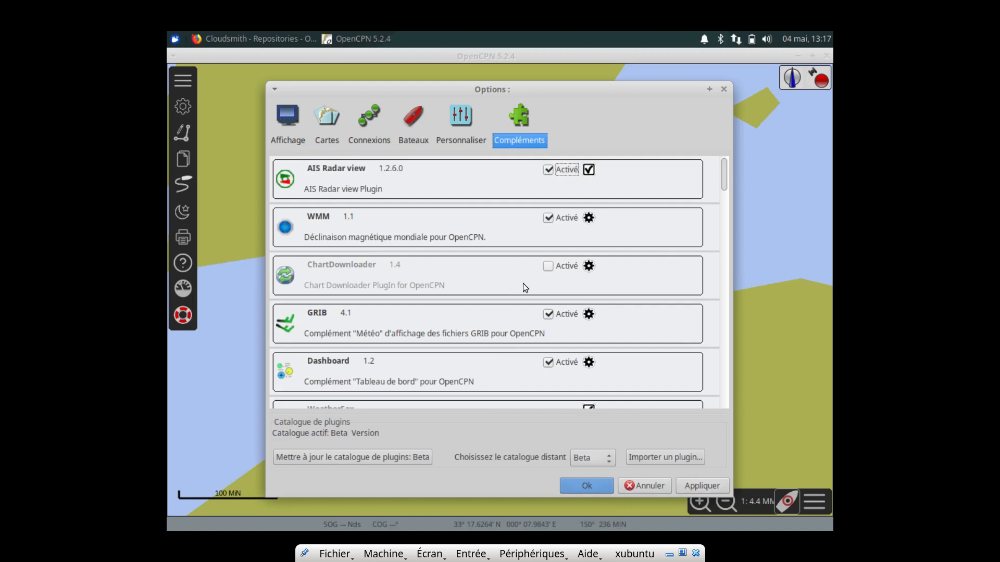
# Install the Climatology 1.4.23.0 plugin from the catalogue and enable it
pyautogui.scroll(-5, 495, 283)
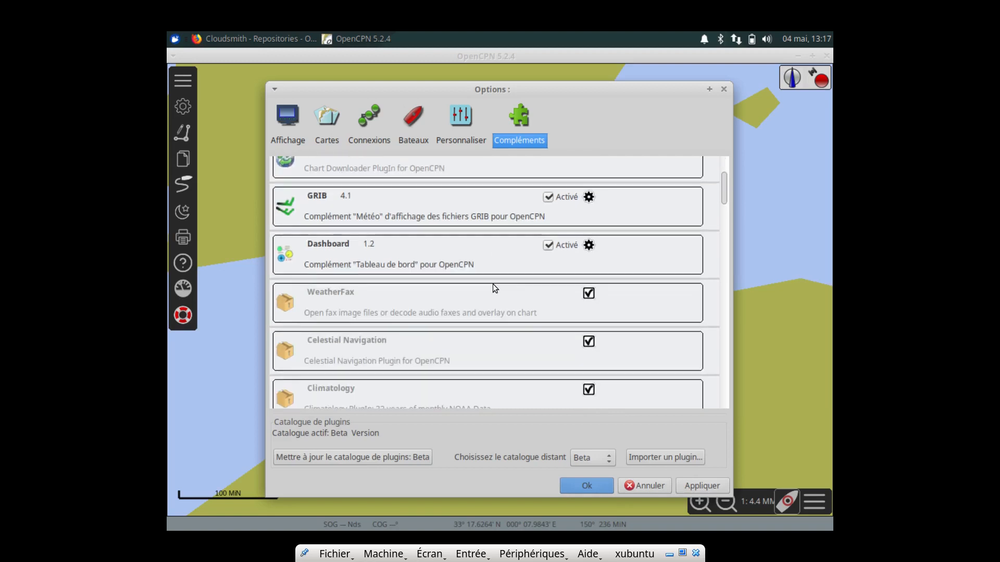
pyautogui.scroll(-2, 492, 282)
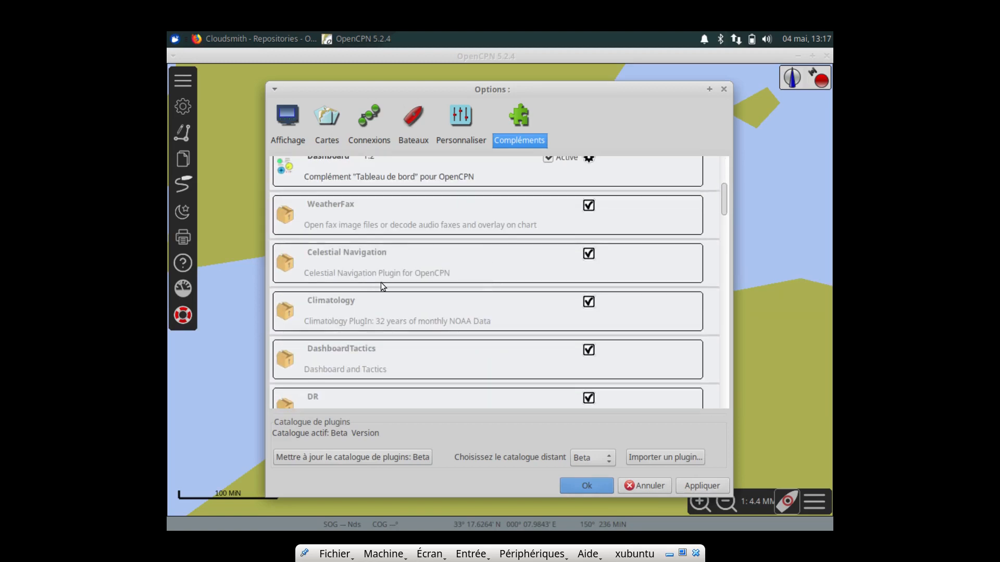
pyautogui.click(355, 307)
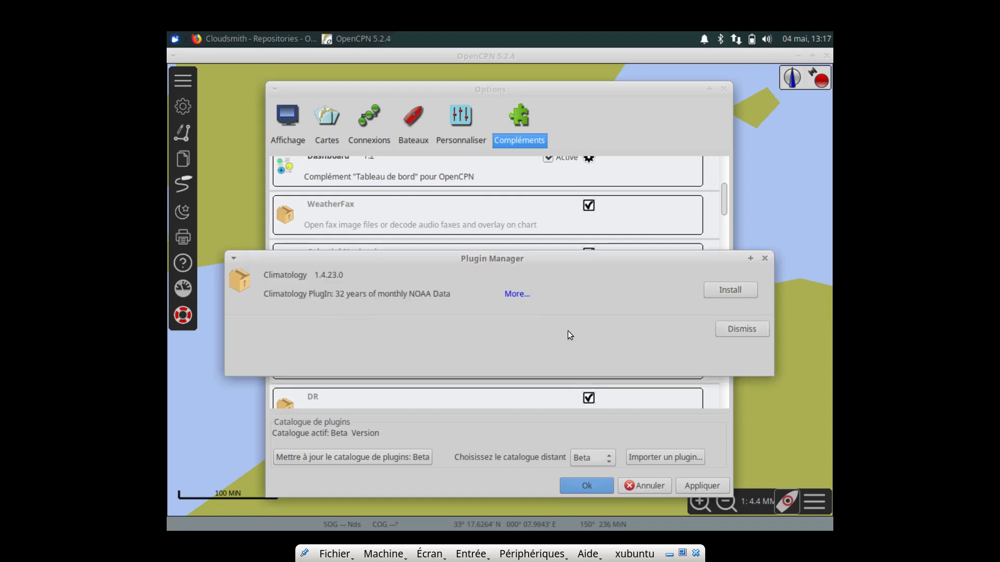
pyautogui.click(723, 290)
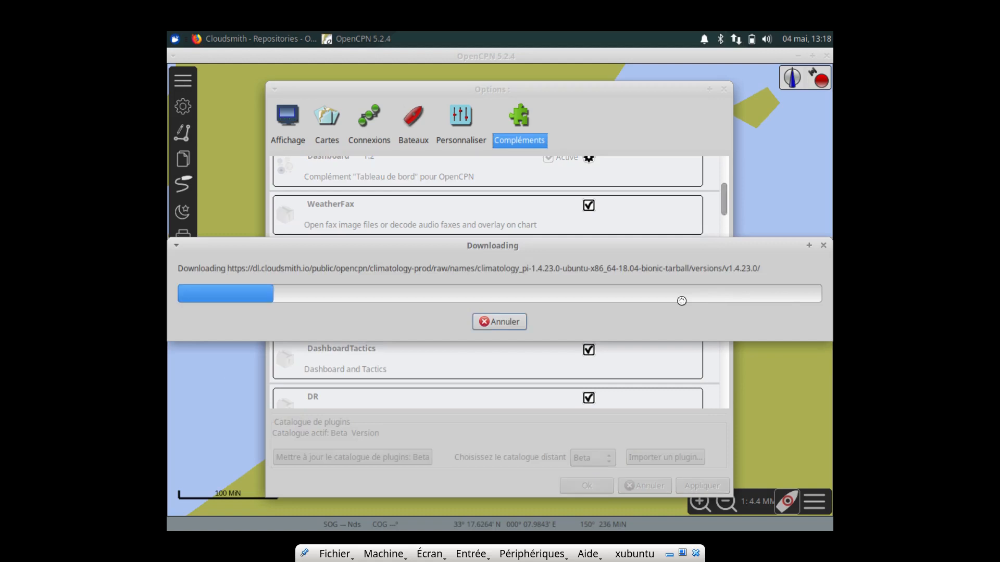
pyautogui.click(573, 336)
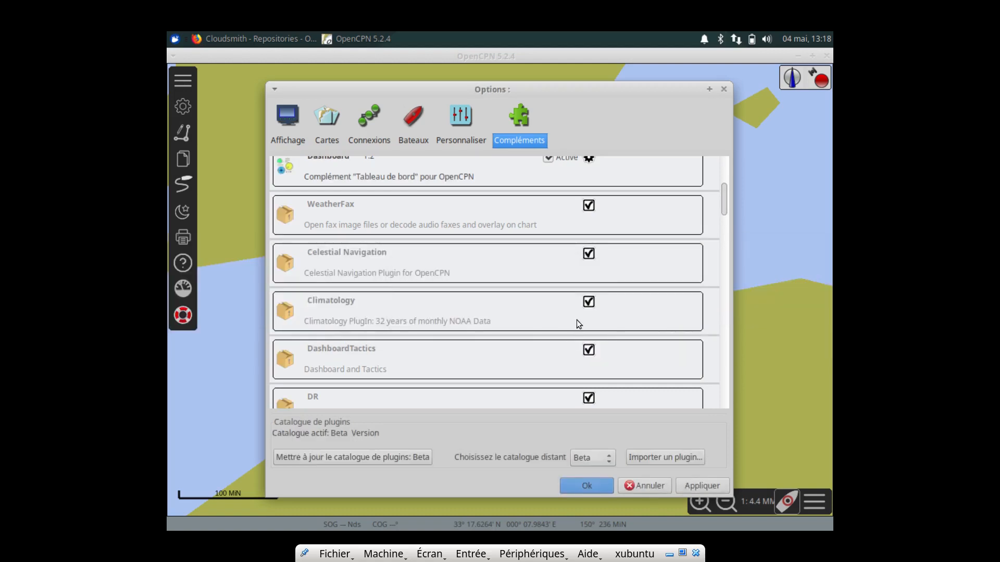
pyautogui.click(548, 170)
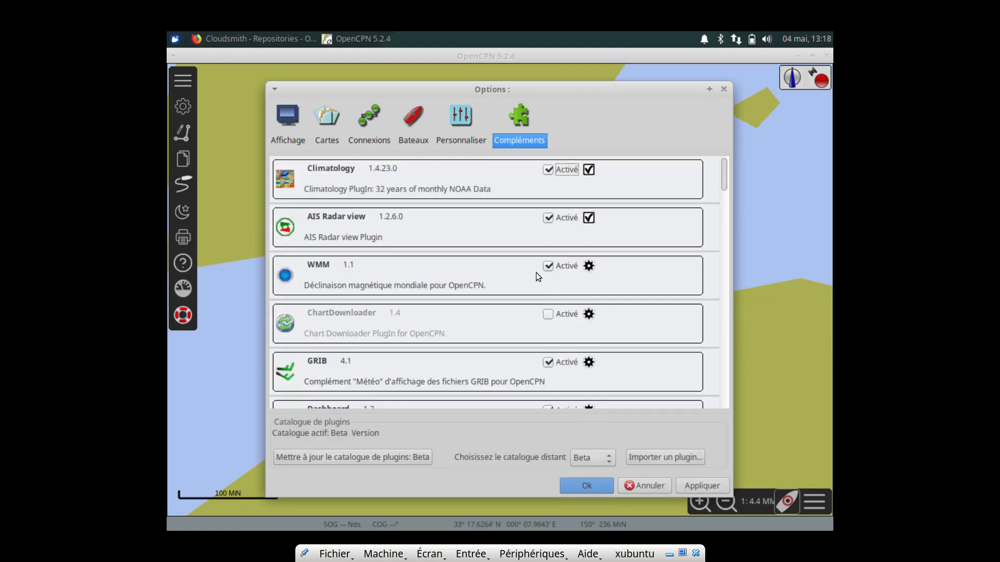
# Look through the catalogue's uninstalled plugins, from WeatherRouting to Race Start Display
pyautogui.scroll(-5, 492, 341)
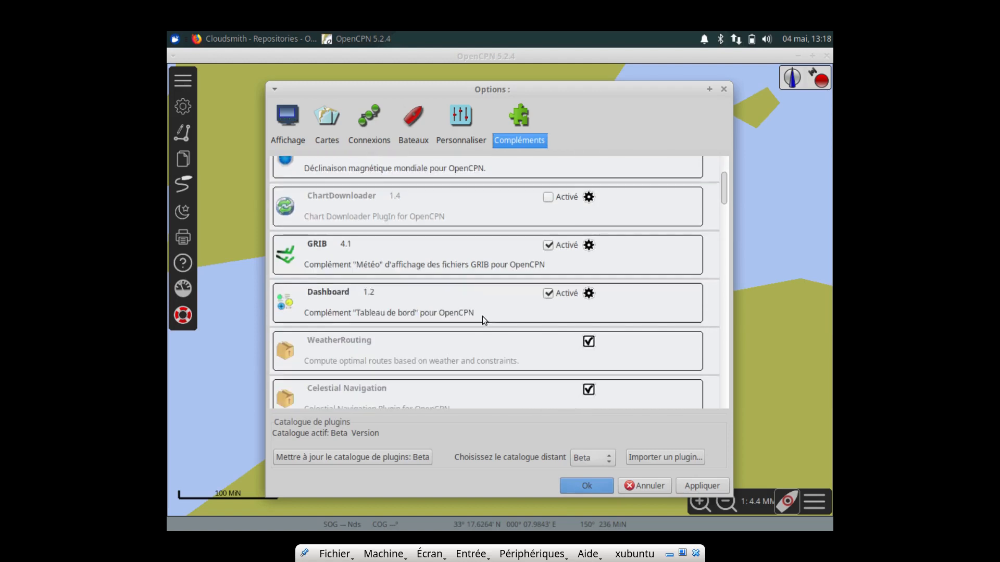
pyautogui.scroll(-1, 483, 311)
pyautogui.scroll(-3, 484, 311)
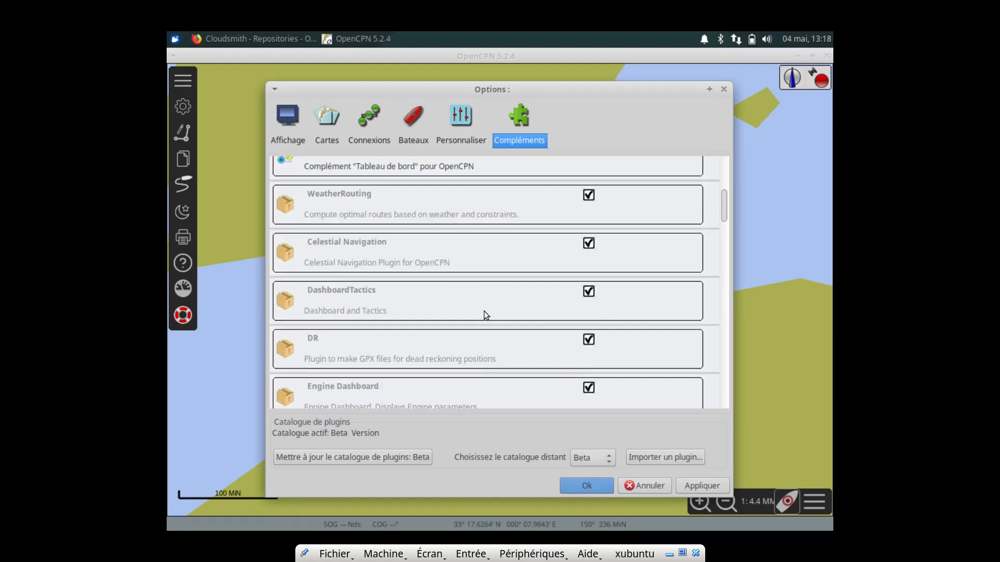
pyautogui.scroll(-3, 484, 311)
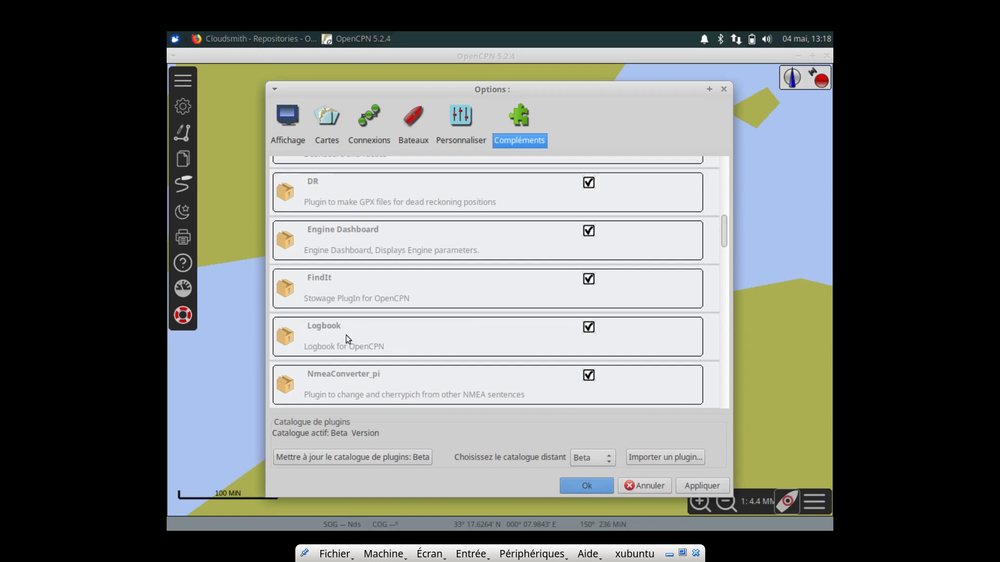
pyautogui.scroll(-1, 346, 335)
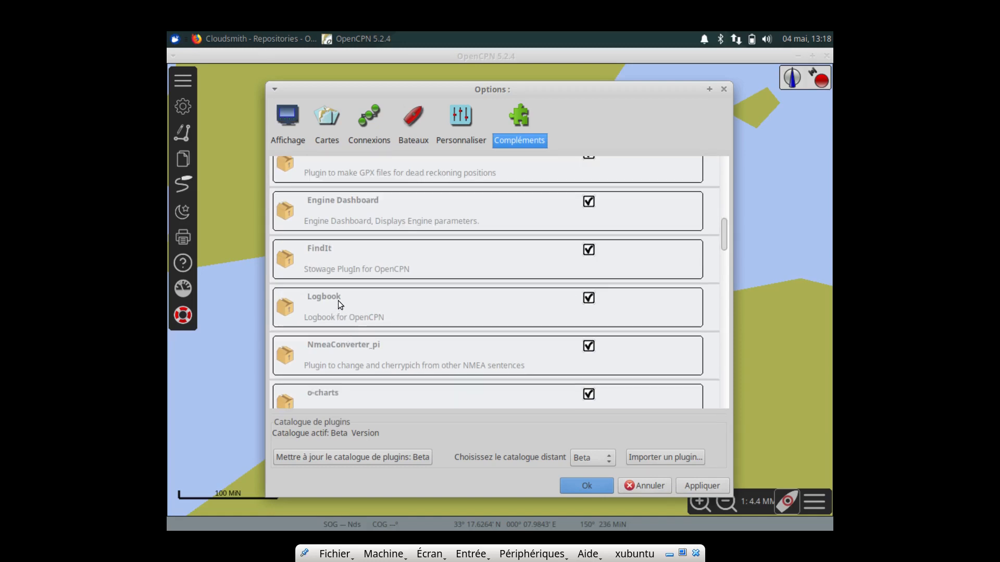
pyautogui.scroll(-2, 341, 299)
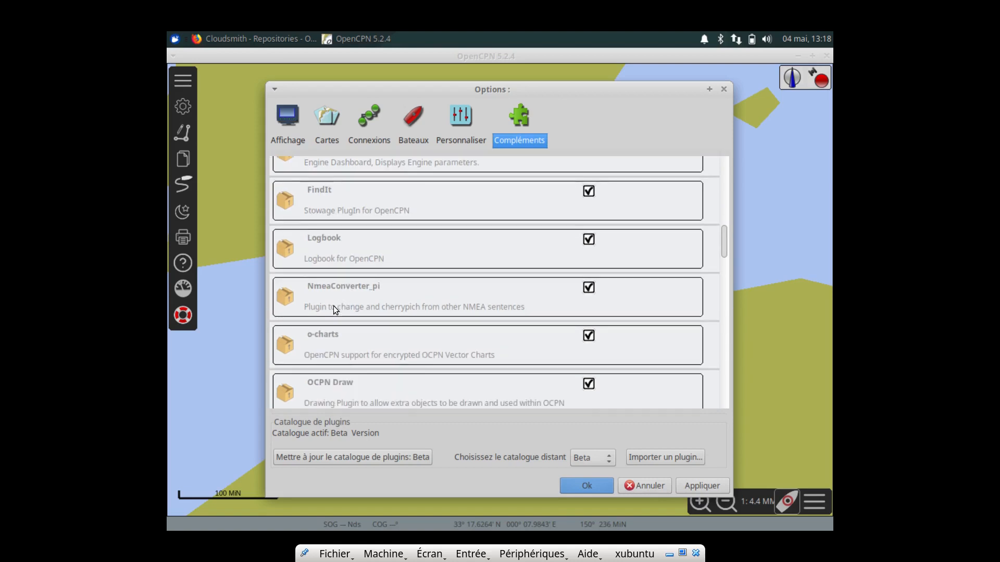
pyautogui.scroll(-4, 334, 309)
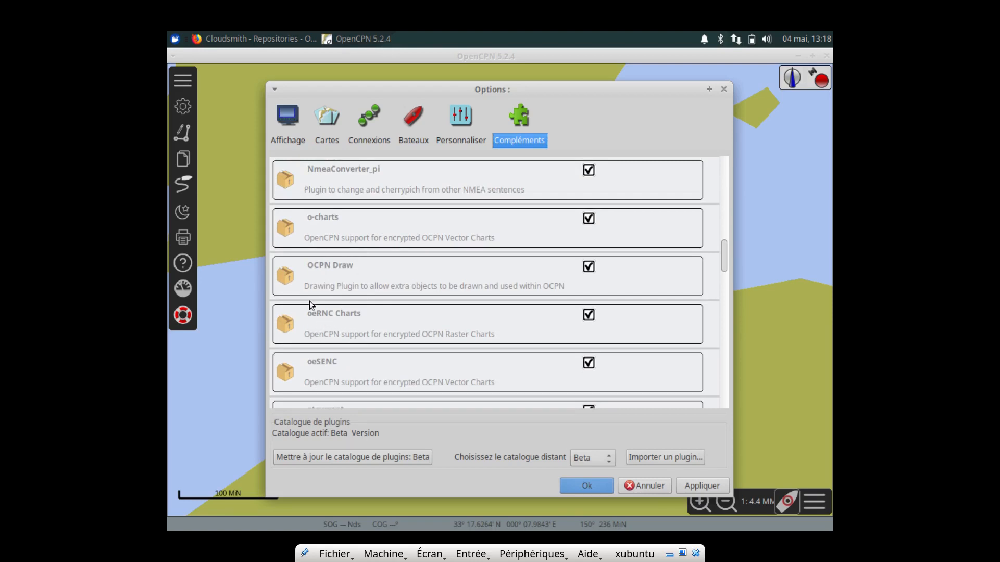
pyautogui.scroll(-5, 409, 313)
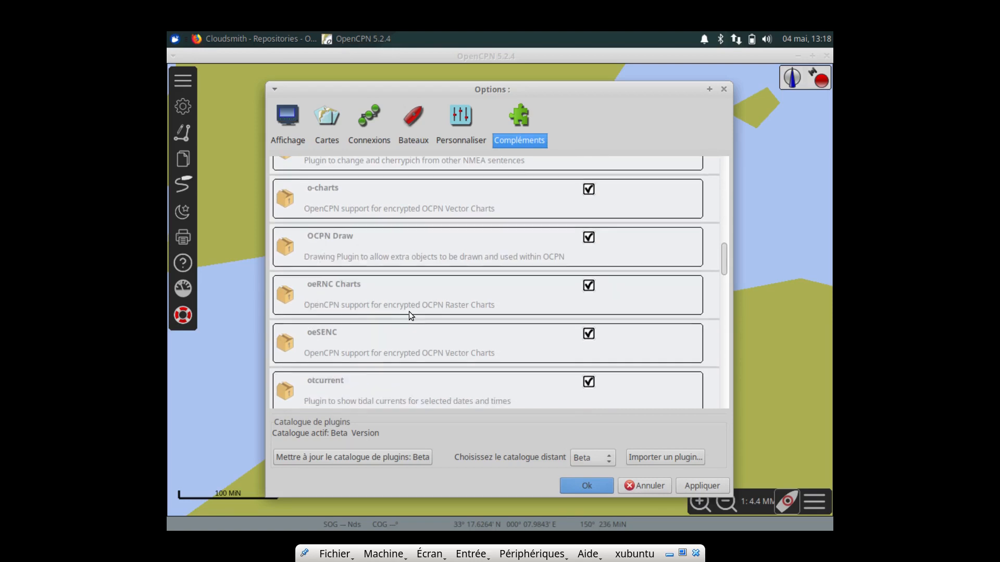
pyautogui.scroll(-3, 404, 327)
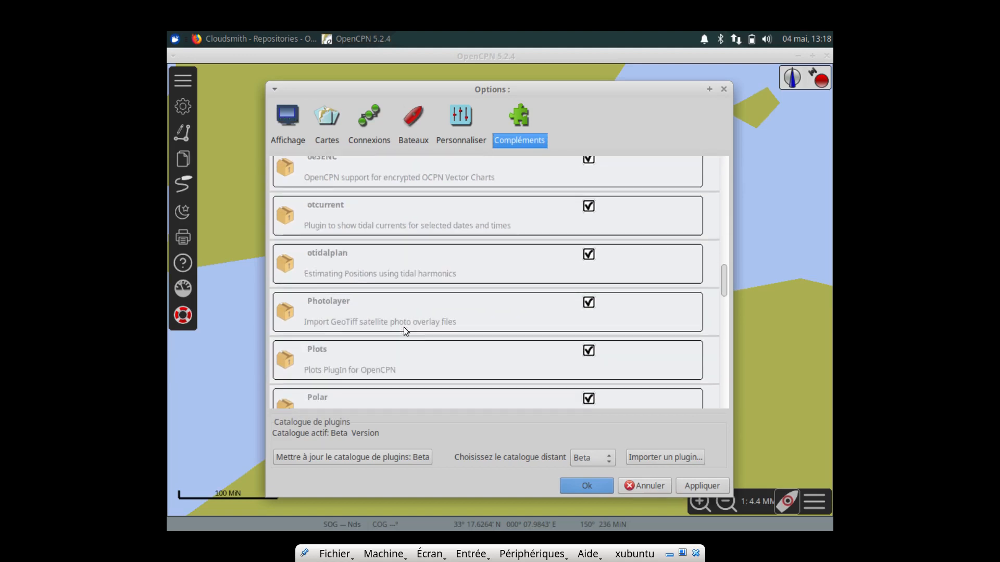
pyautogui.scroll(-2, 401, 338)
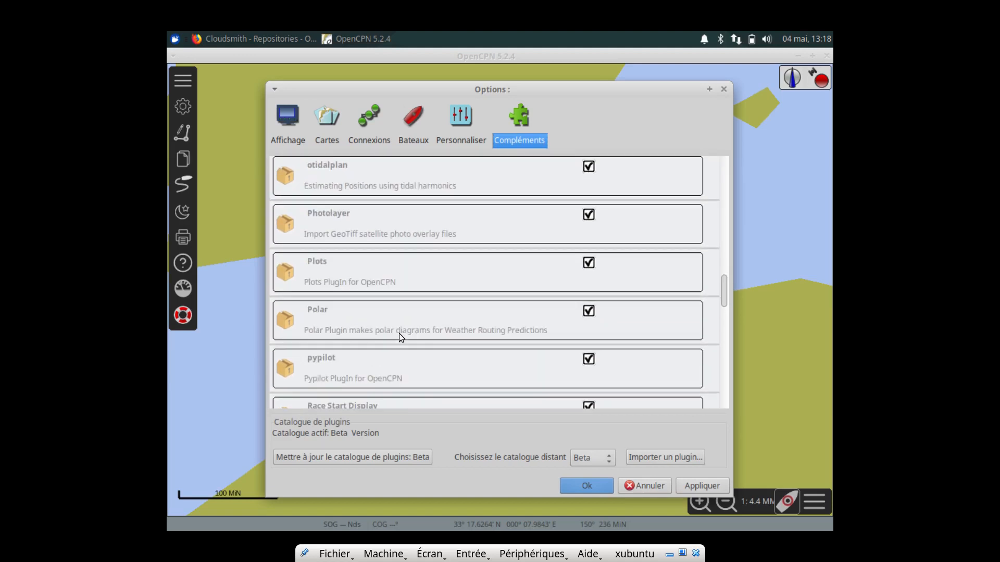
pyautogui.scroll(-2, 400, 334)
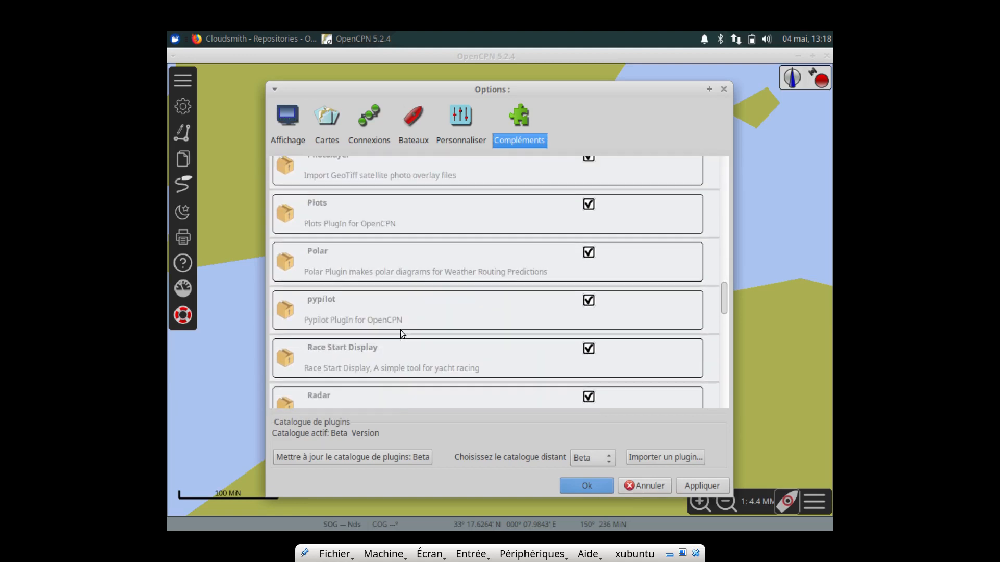
# Try to install version 0.22.5.0 of the pypilot plugin
pyautogui.click(335, 309)
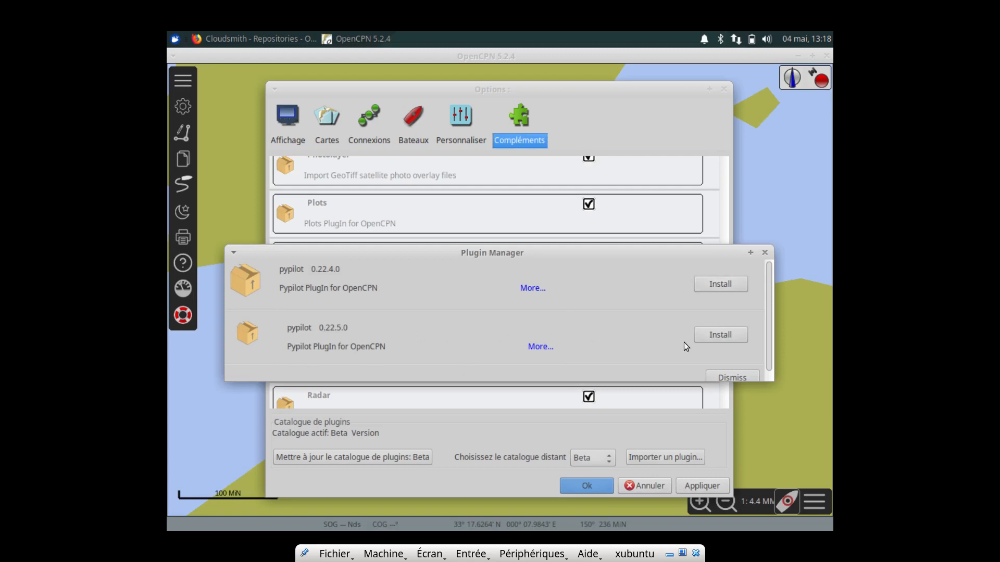
pyautogui.click(709, 337)
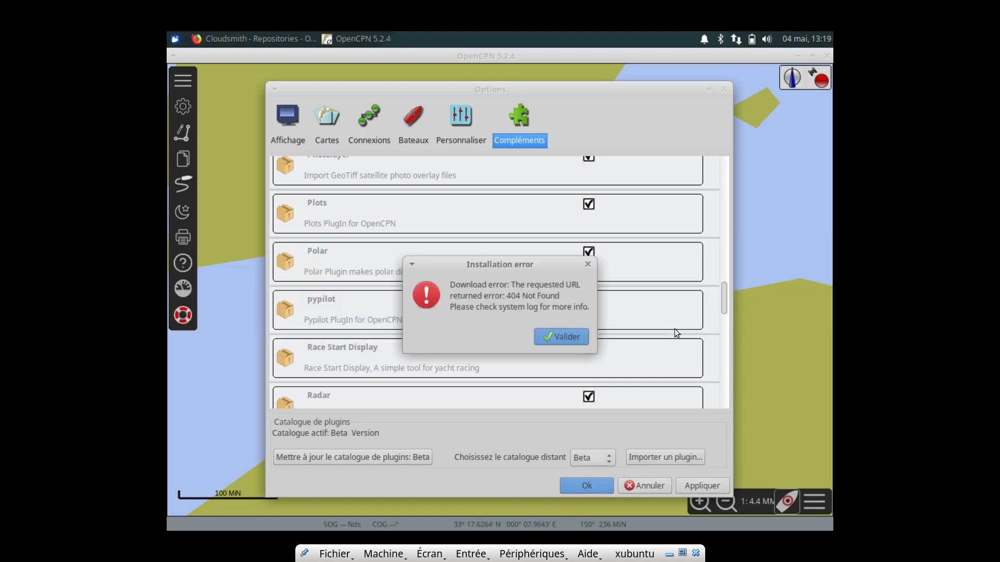
pyautogui.click(560, 336)
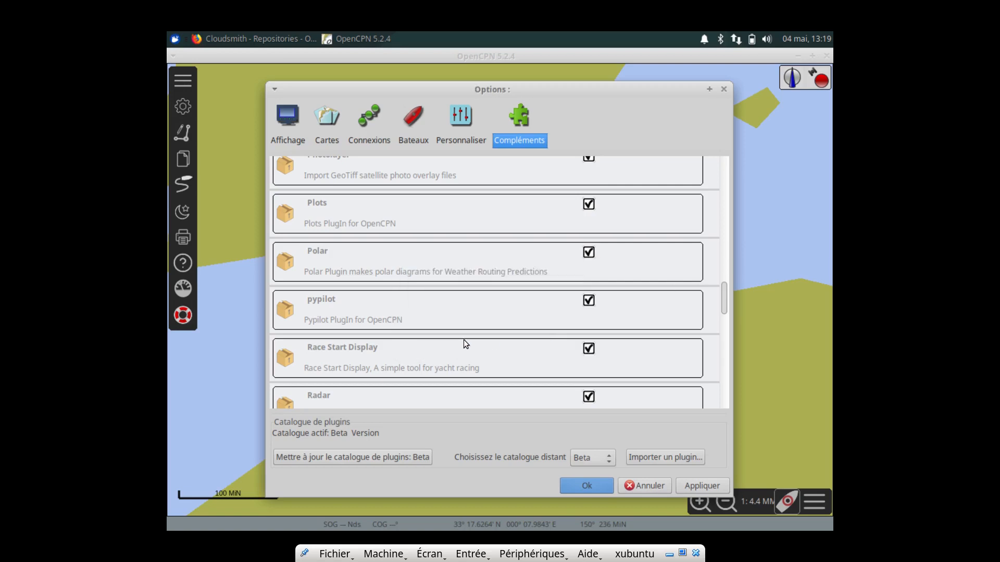
# Try to install version 0.22.4.0 of the pypilot plugin from the Beta catalogue
pyautogui.scroll(-12, 444, 328)
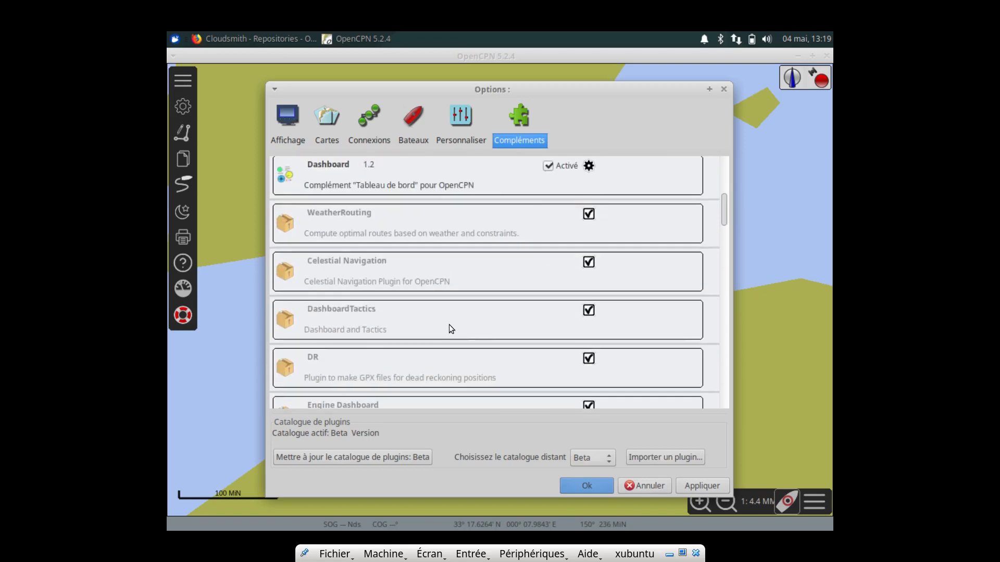
pyautogui.scroll(-10, 449, 324)
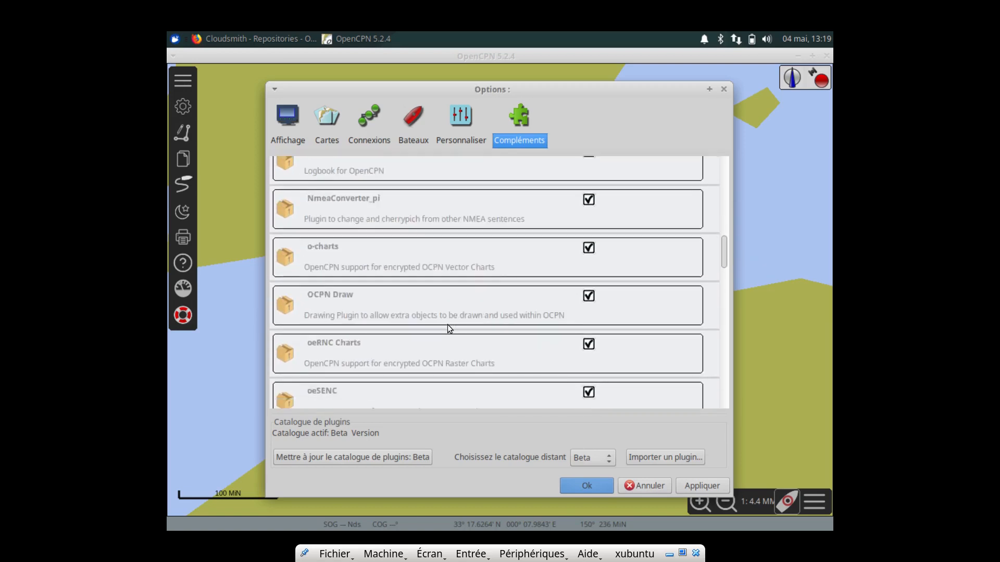
pyautogui.scroll(-8, 448, 326)
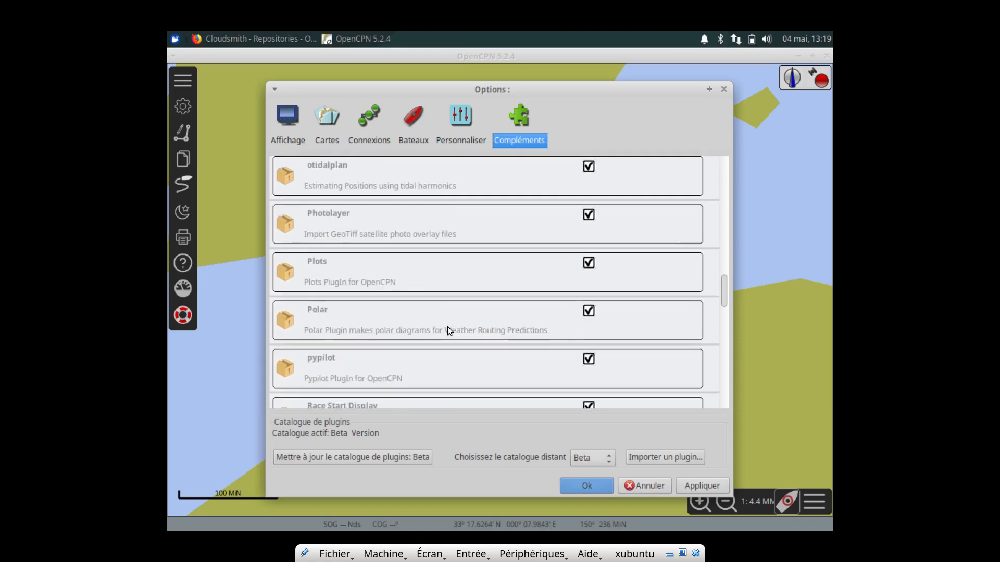
pyautogui.click(370, 317)
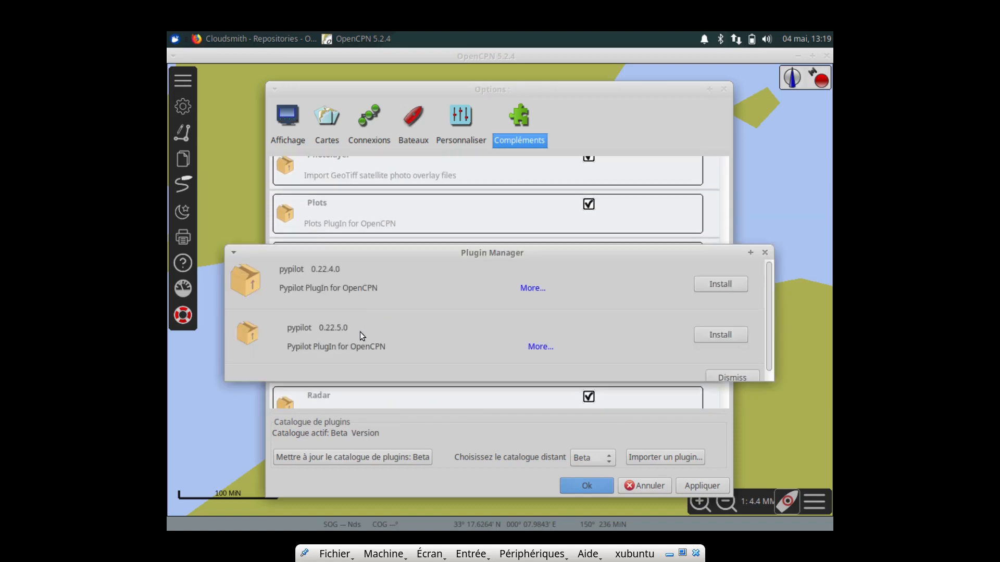
pyautogui.click(714, 285)
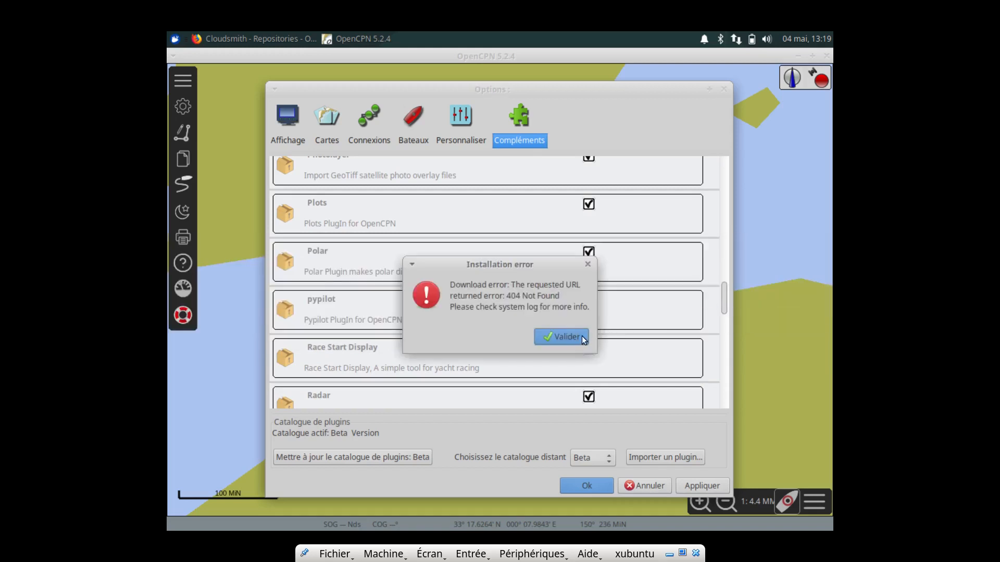
pyautogui.click(578, 336)
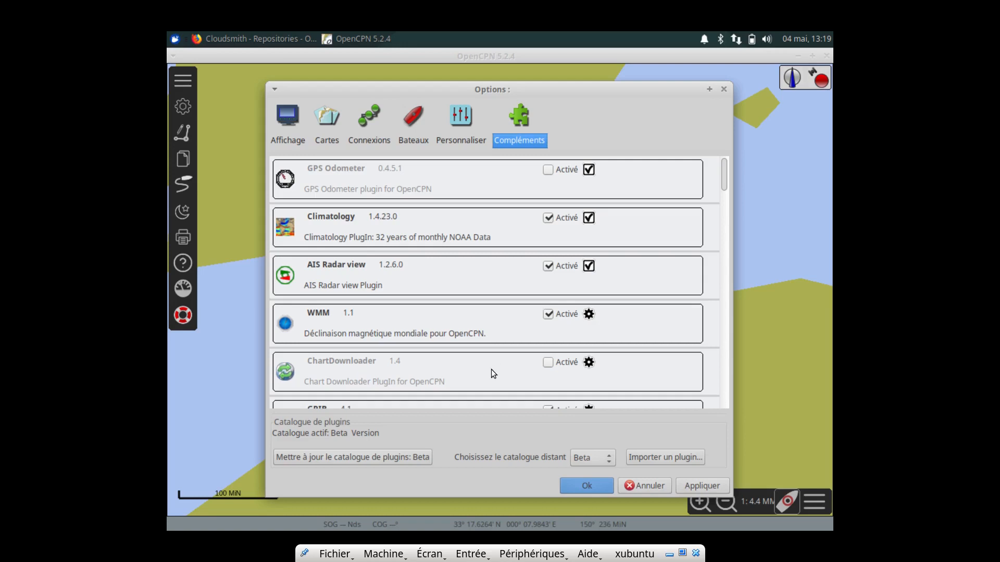
# Look through the rest of the plugin catalogue down to windvane, and apply the plugin settings and close the options
pyautogui.scroll(-10, 422, 349)
pyautogui.scroll(-15, 442, 328)
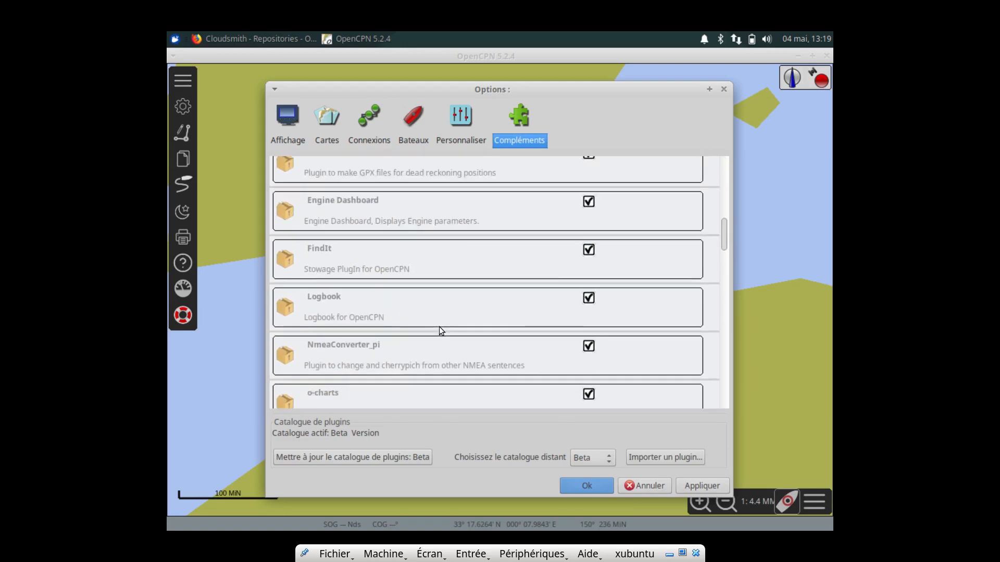
pyautogui.scroll(-7, 436, 330)
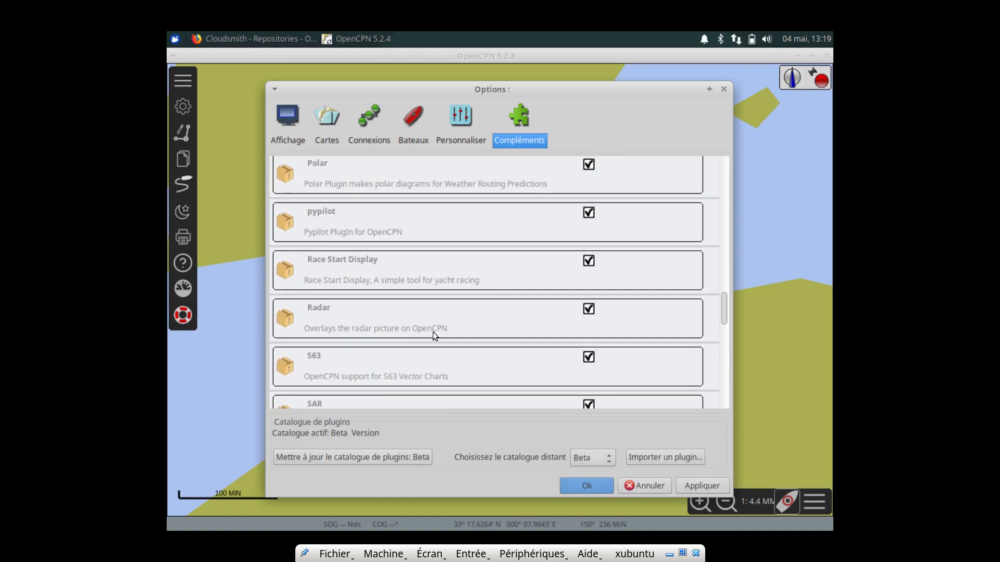
pyautogui.scroll(-6, 433, 320)
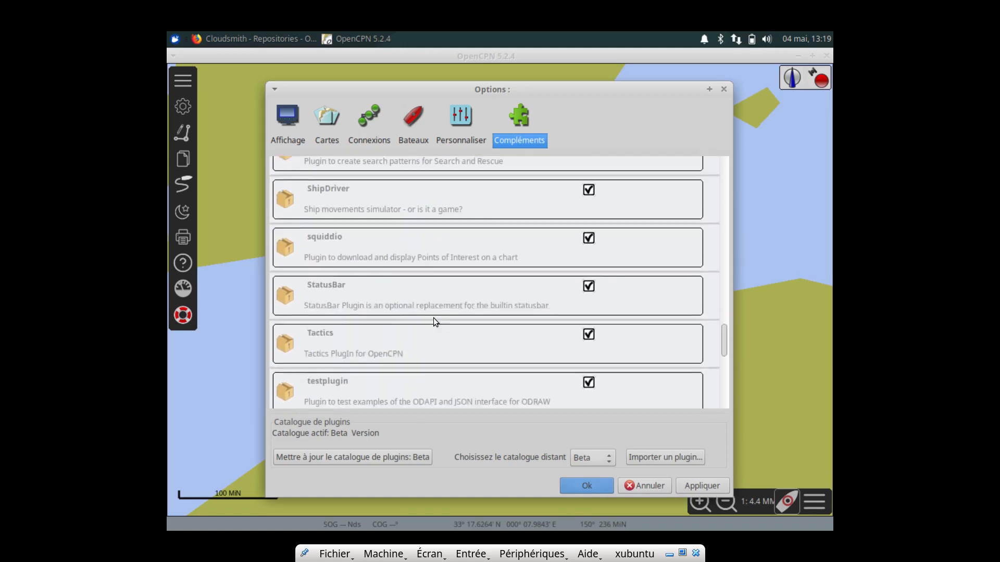
pyautogui.scroll(-5, 424, 331)
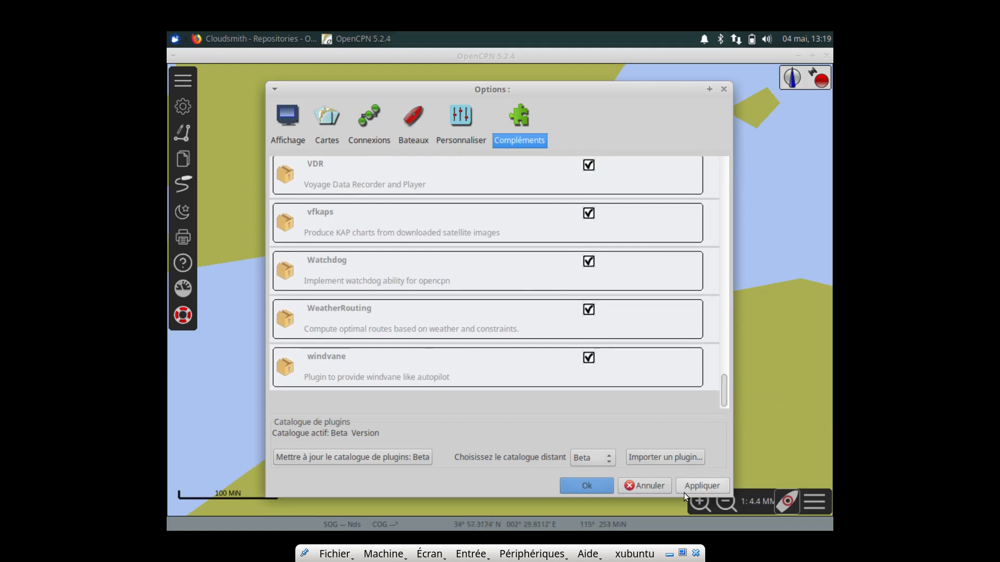
pyautogui.click(700, 485)
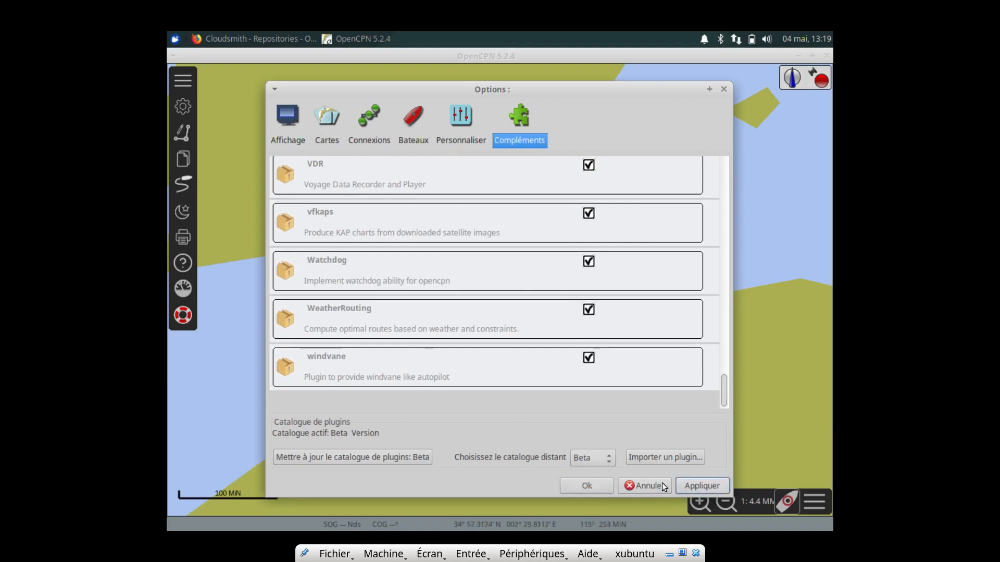
pyautogui.click(586, 484)
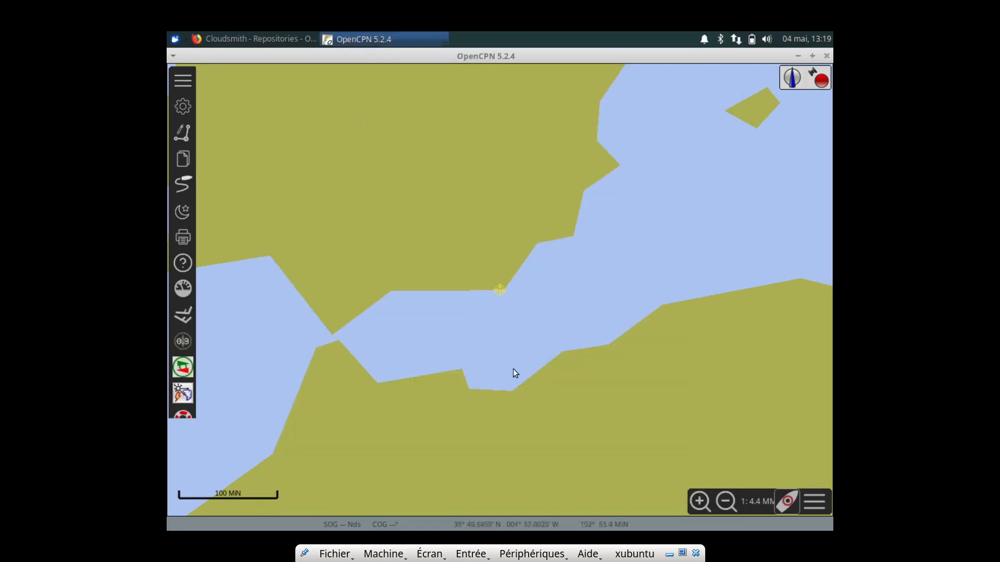
# Launch the Climatology plugin and accept the download of its missing data
pyautogui.click(182, 393)
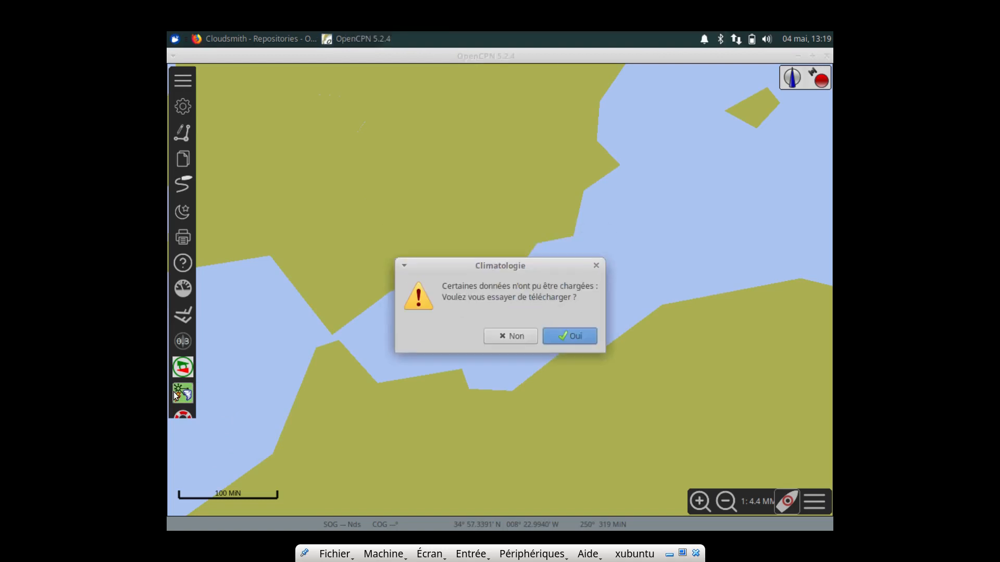
pyautogui.moveTo(518, 266); pyautogui.dragTo(452, 170)
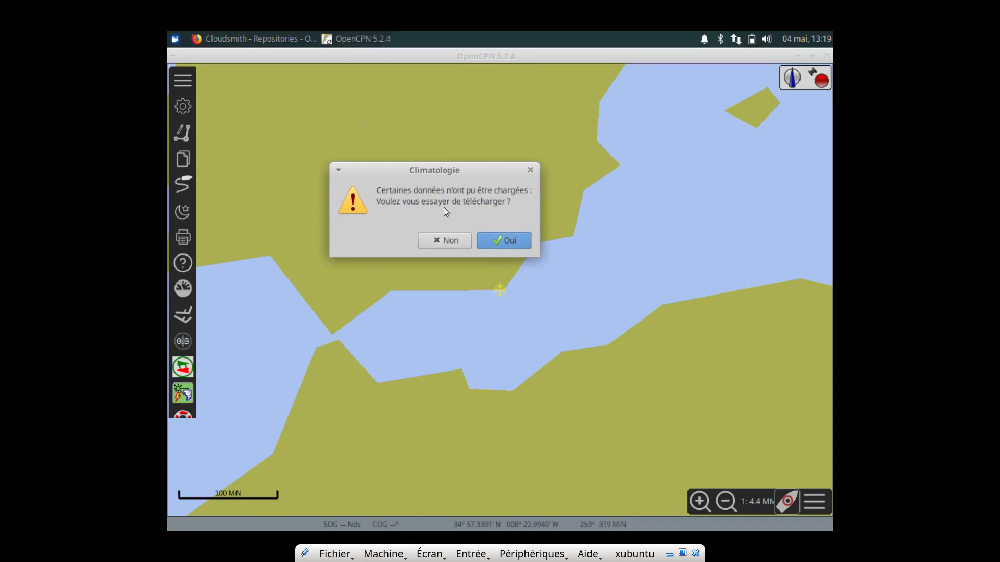
pyautogui.click(503, 242)
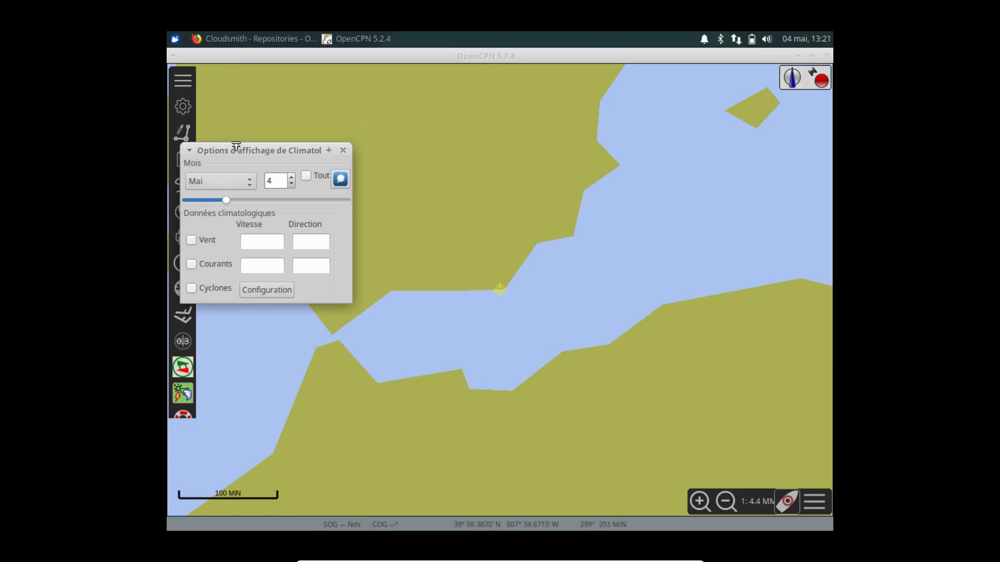
# Display the wind, currents and cyclones climatology data on the chart, keeping the options window clear of the sea area
pyautogui.moveTo(245, 149); pyautogui.dragTo(335, 175)
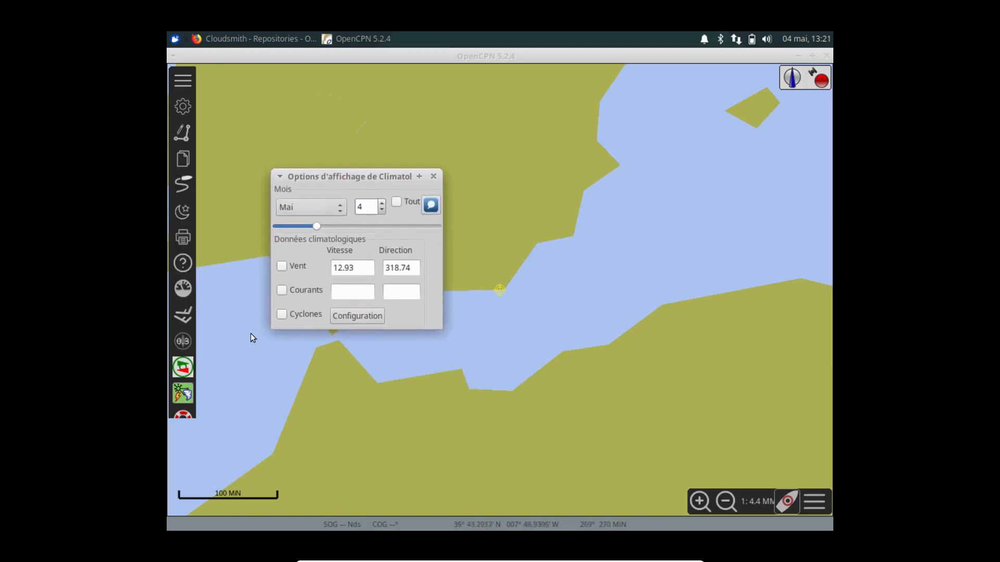
pyautogui.click(282, 266)
pyautogui.click(279, 290)
pyautogui.click(280, 314)
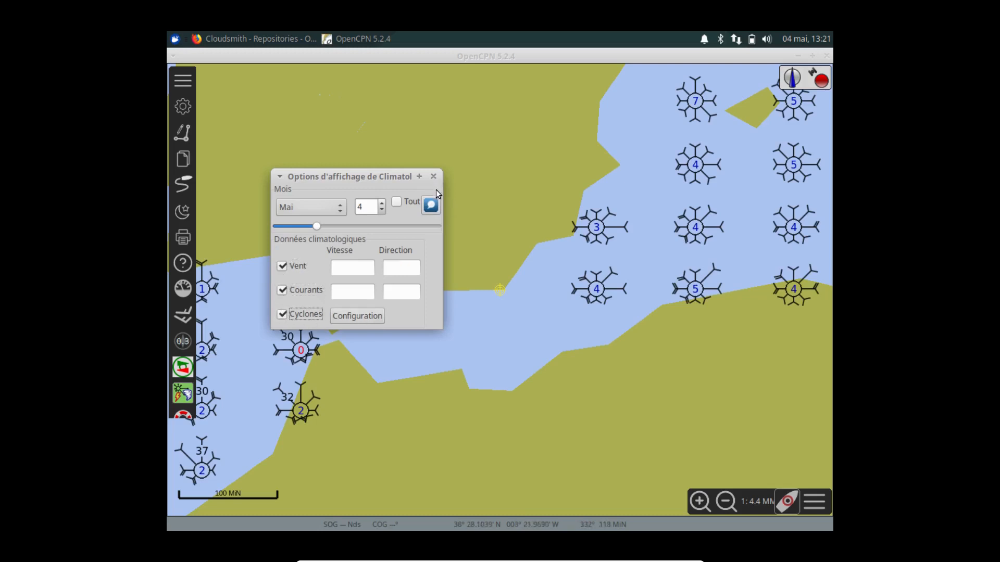
pyautogui.moveTo(365, 174); pyautogui.dragTo(316, 85)
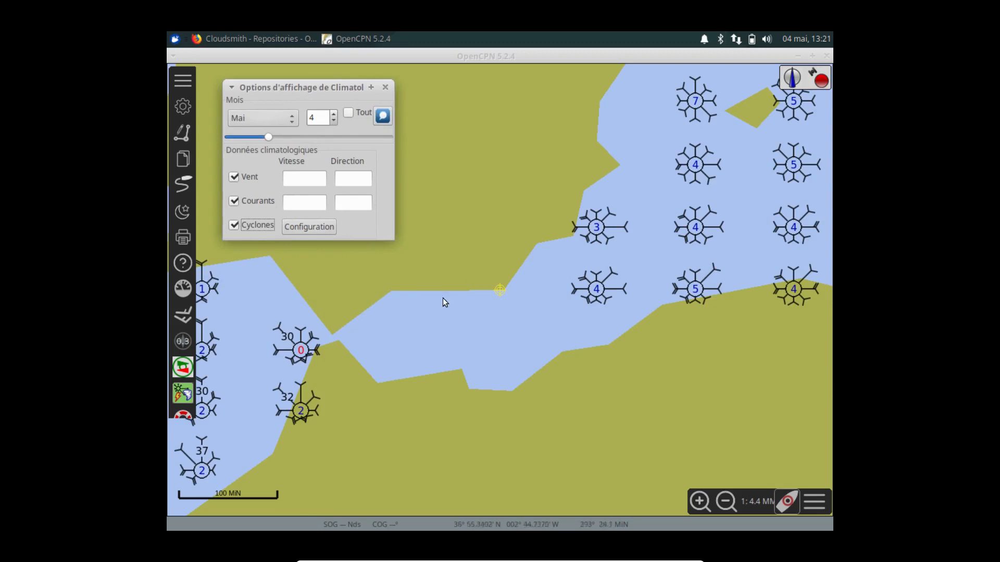
# Set the climatology month to September and show the North Atlantic at a small scale
pyautogui.scroll(-2, 451, 291)
pyautogui.scroll(-2, 418, 323)
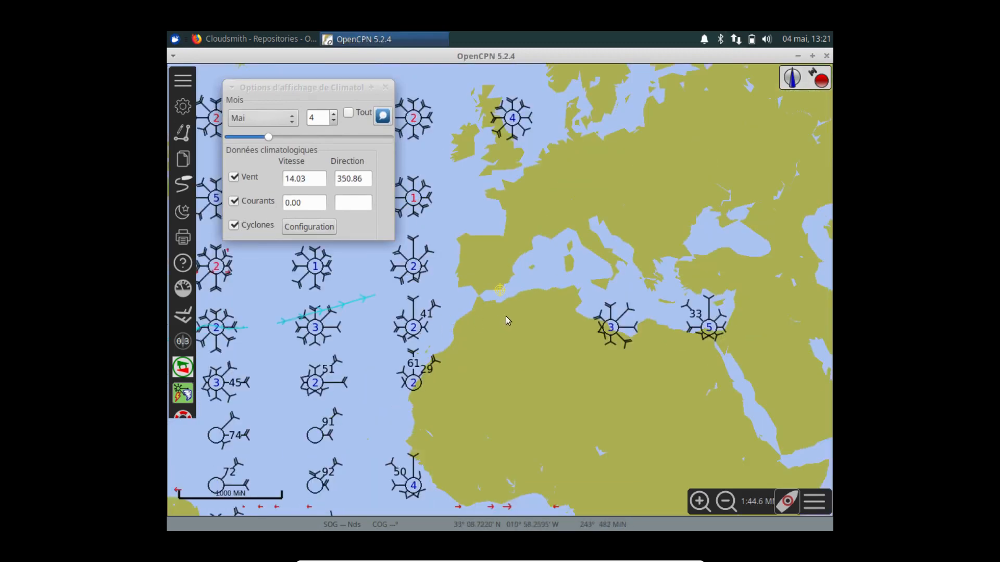
pyautogui.moveTo(533, 312); pyautogui.dragTo(532, 337)
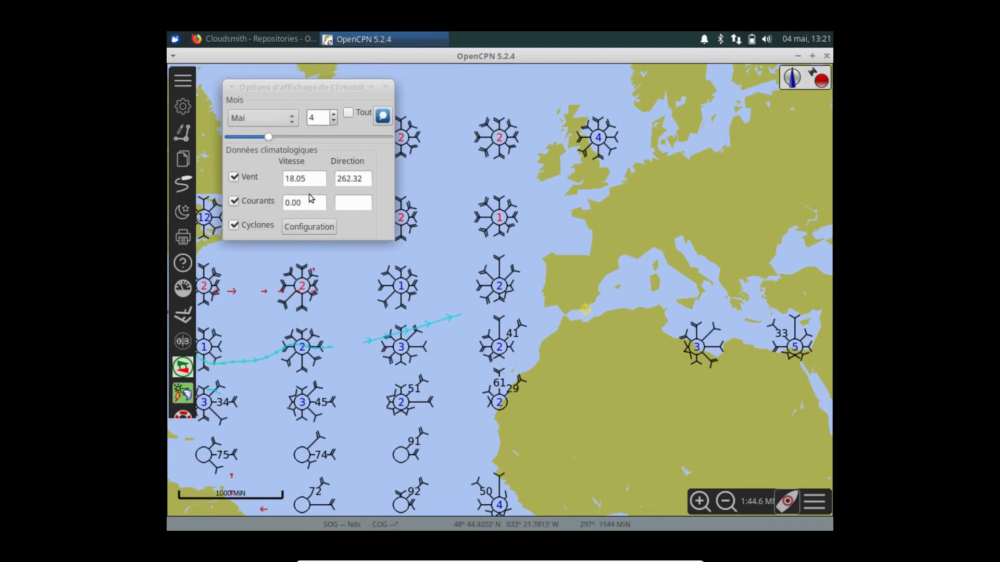
pyautogui.click(293, 121)
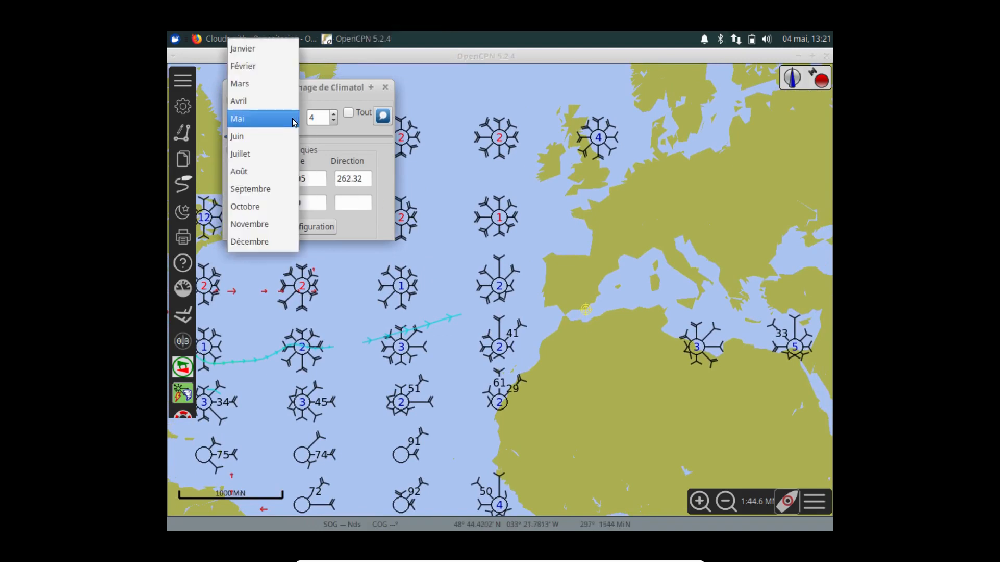
pyautogui.click(256, 189)
pyautogui.moveTo(445, 302); pyautogui.dragTo(544, 287)
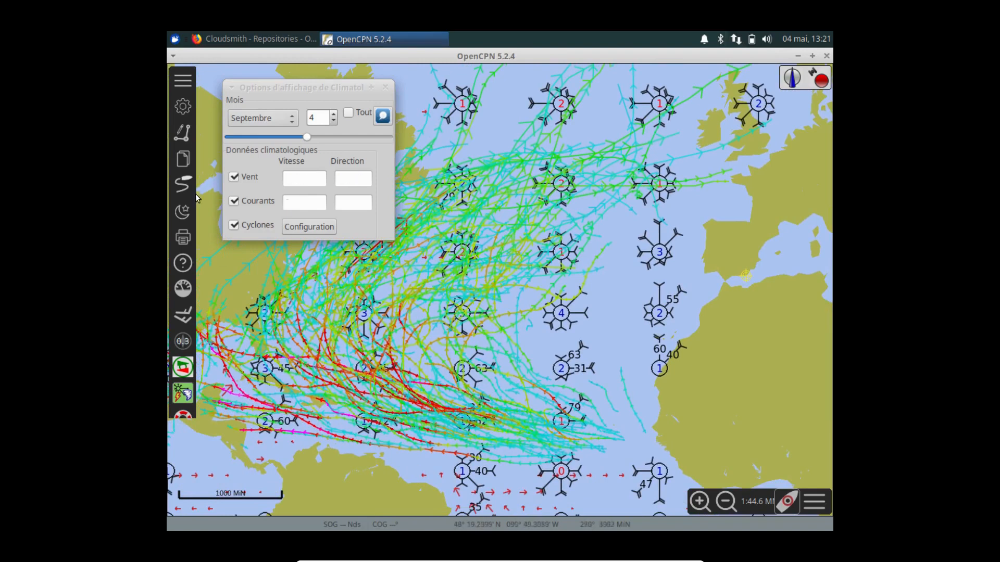
# Hide the cyclone tracks and examine the September winds and currents across the Atlantic
pyautogui.click(232, 225)
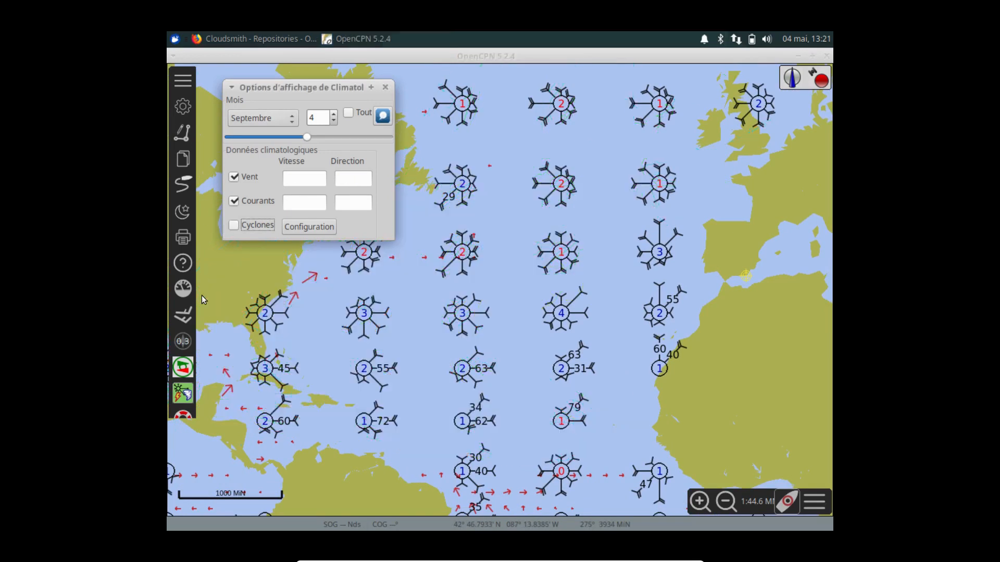
pyautogui.moveTo(536, 387); pyautogui.dragTo(418, 317)
pyautogui.scroll(2, 409, 445)
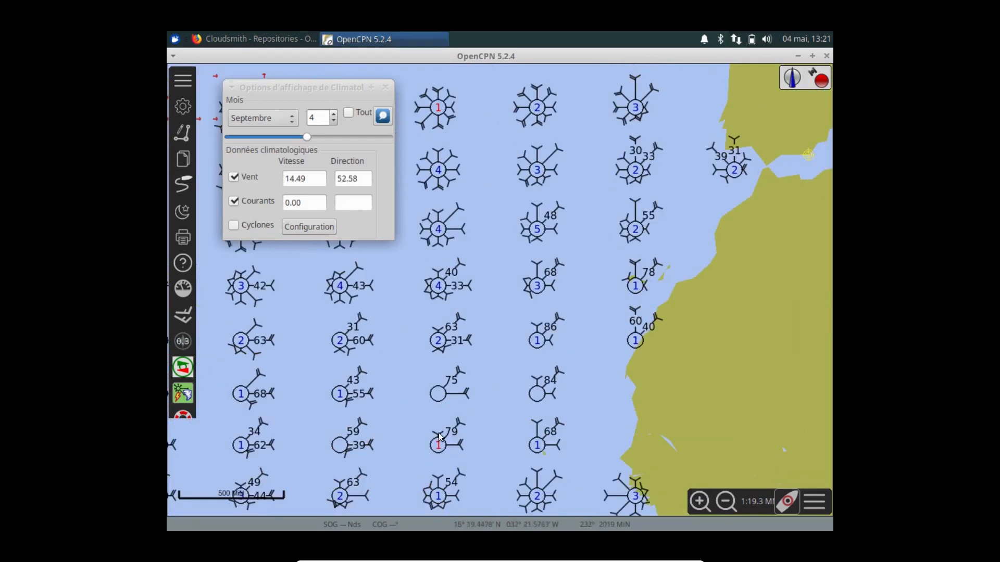
pyautogui.scroll(-2, 584, 229)
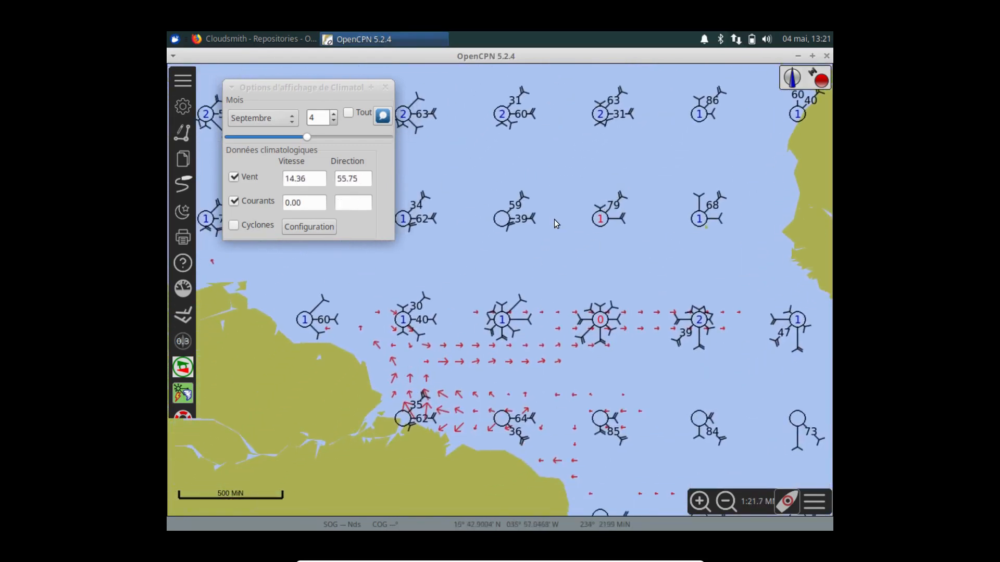
pyautogui.moveTo(564, 217); pyautogui.dragTo(435, 360)
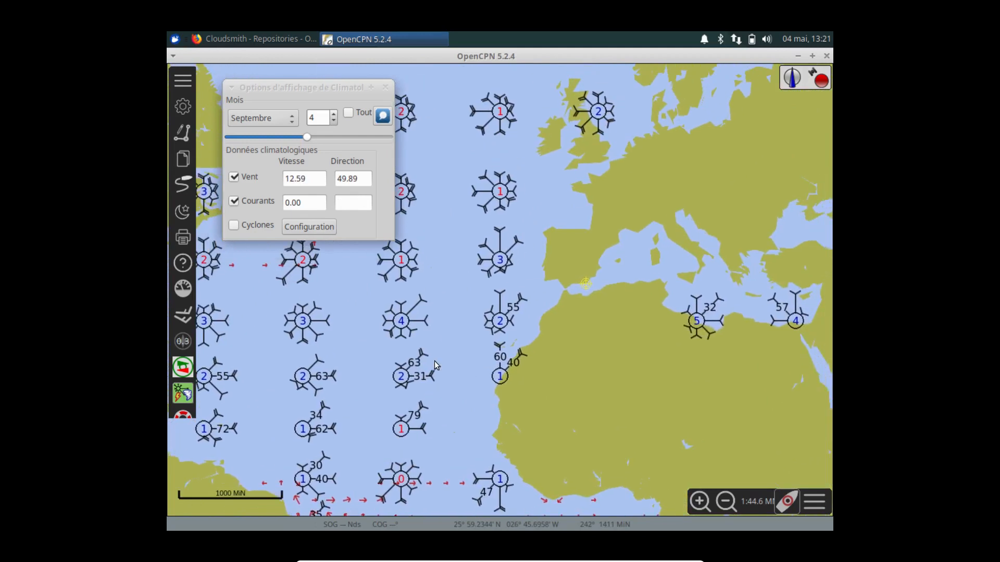
# View the May winds and currents around Western Europe and close the climatology display options
pyautogui.scroll(-2, 530, 333)
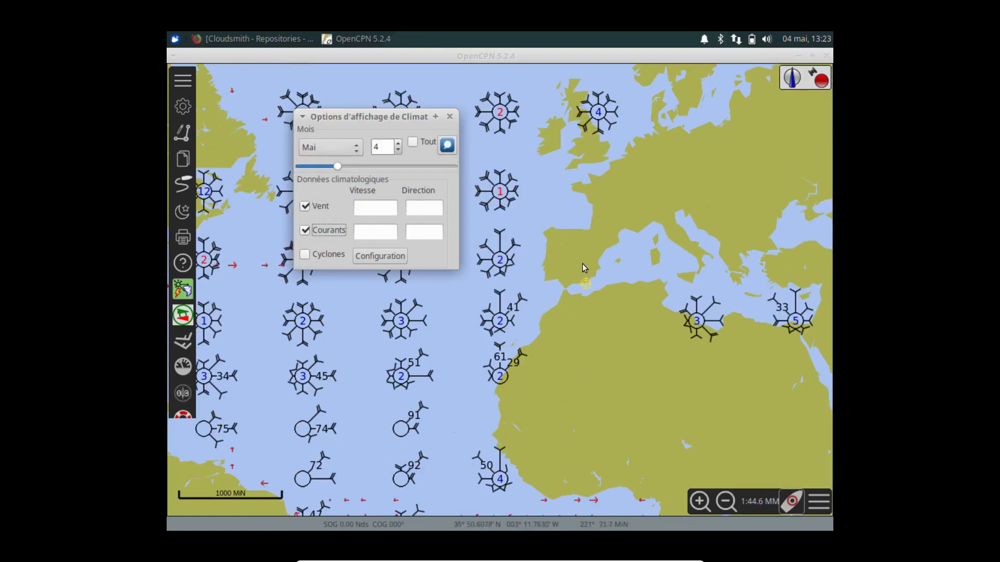
pyautogui.scroll(2, 528, 343)
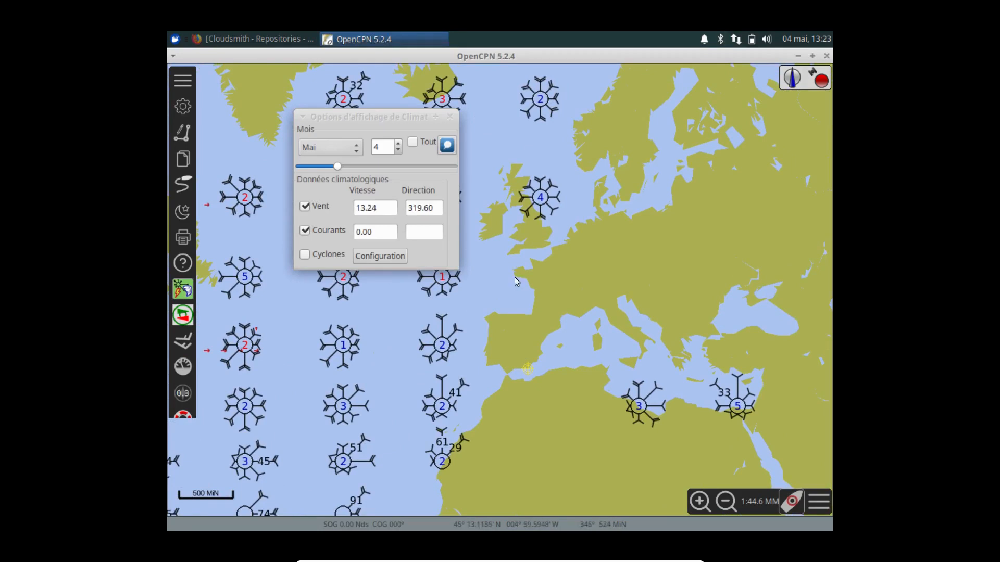
pyautogui.click(449, 119)
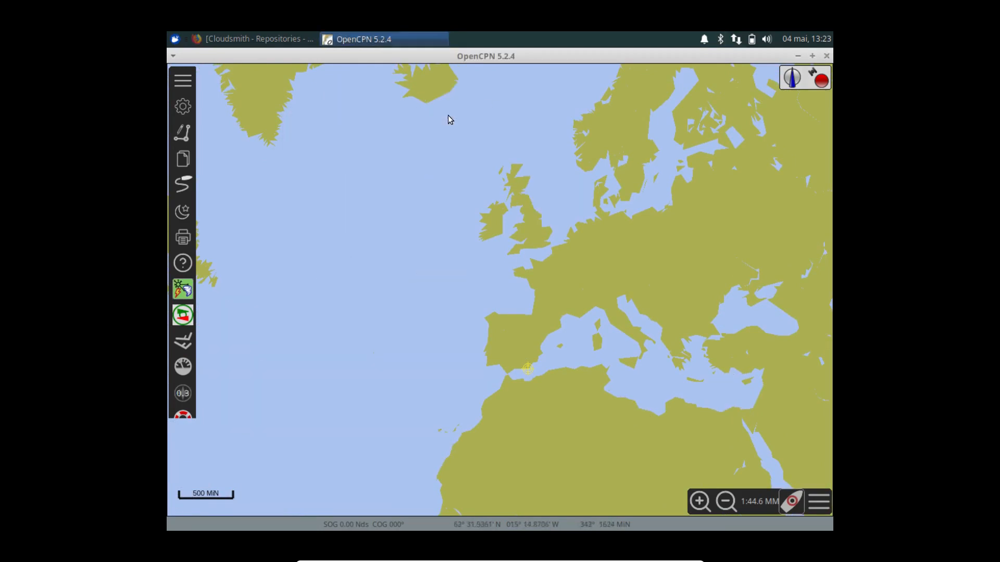
# Show the Dashboard plugin's instrument window and place it over the Atlantic, near the toolbar
pyautogui.click(181, 367)
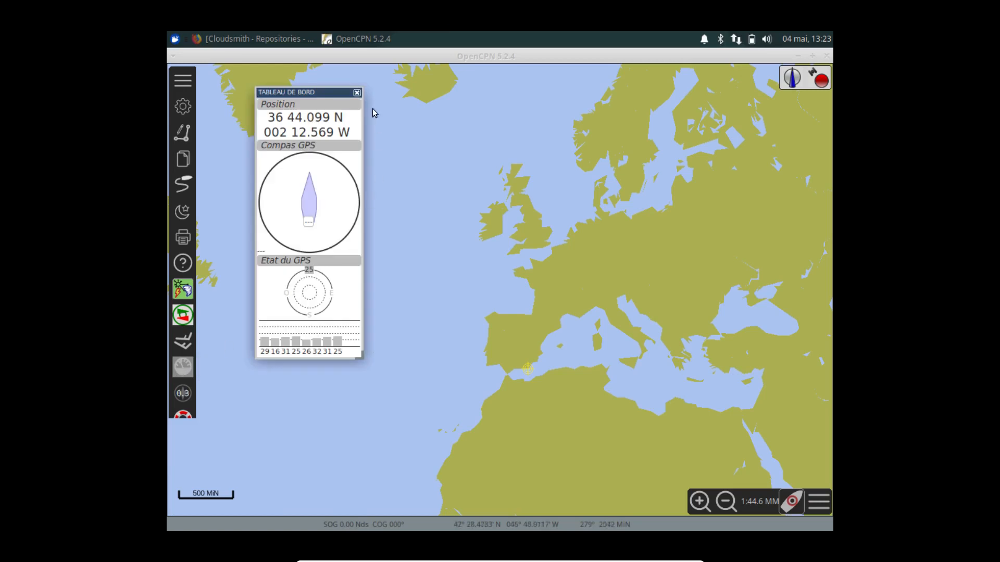
pyautogui.moveTo(285, 110); pyautogui.dragTo(258, 142)
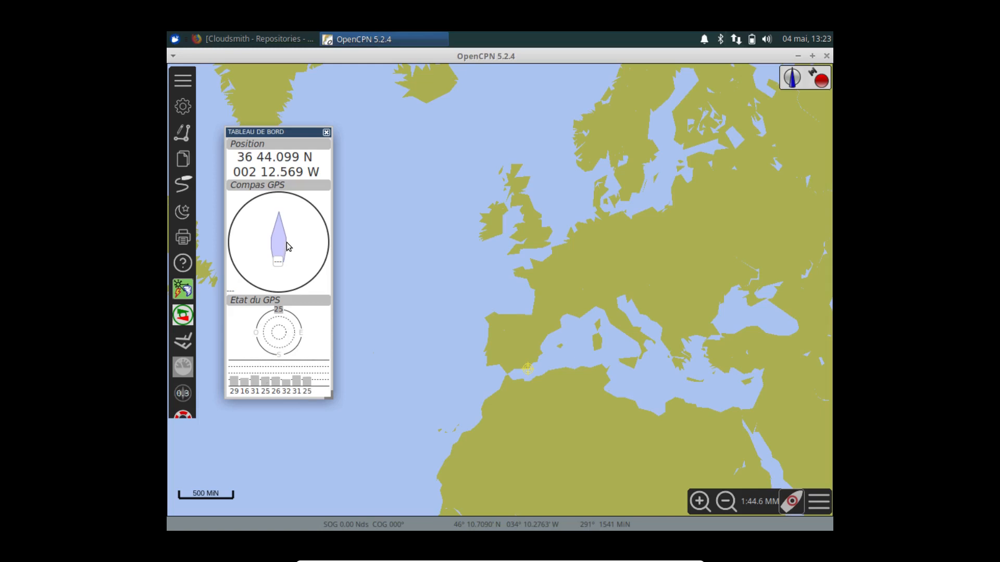
# Try the horizontal layout for the dashboard and return it to the vertical layout
pyautogui.rightClick(271, 153)
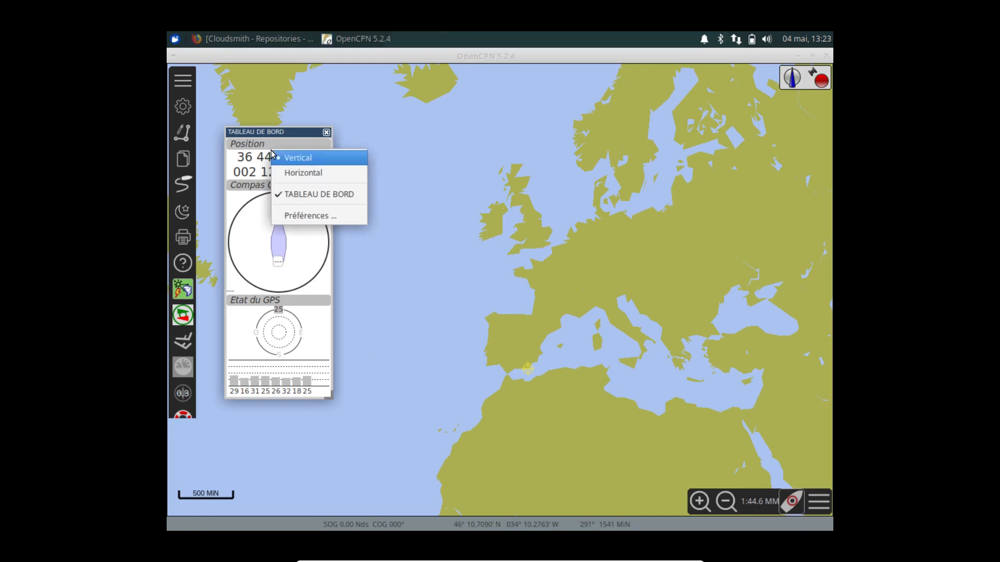
pyautogui.click(304, 173)
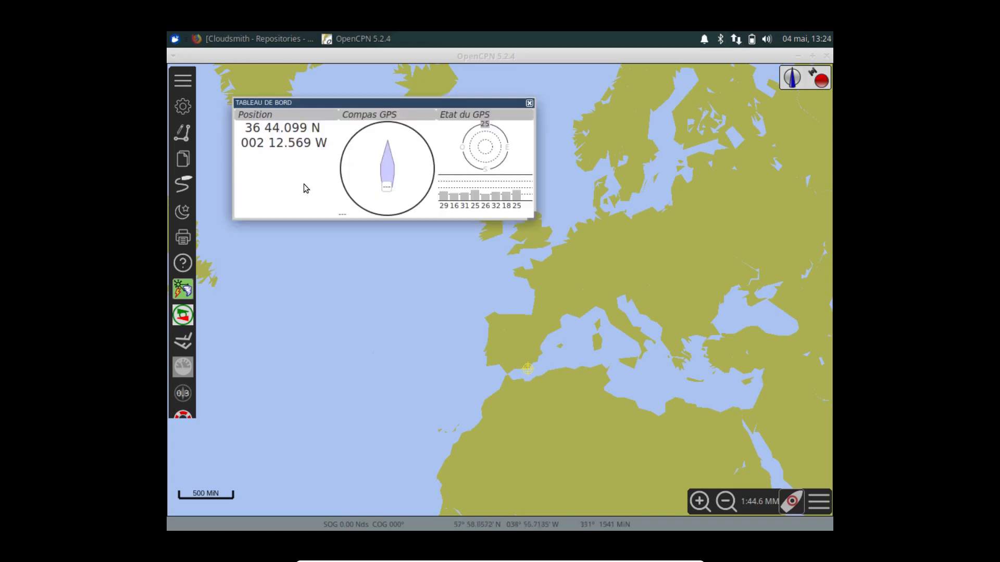
pyautogui.rightClick(279, 114)
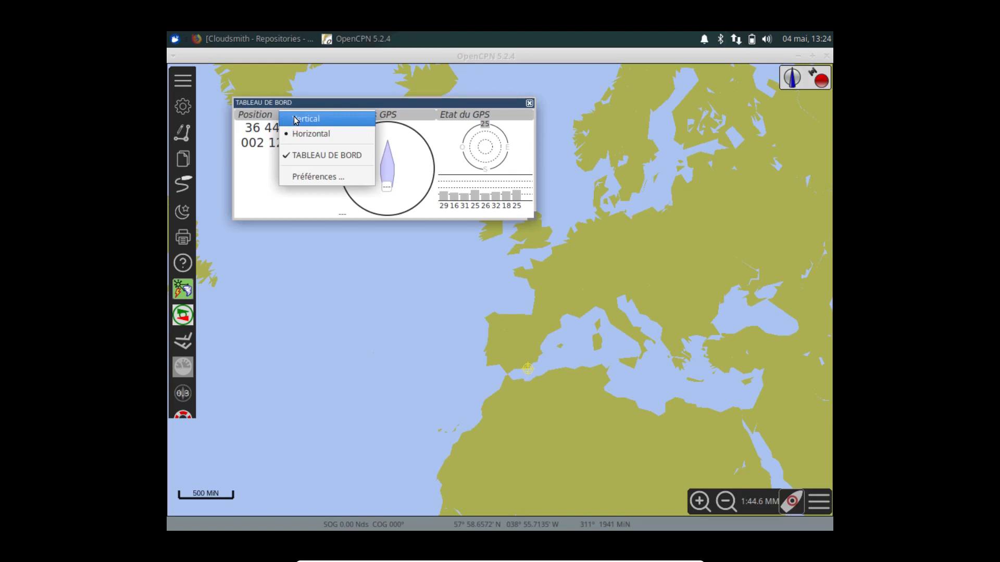
pyautogui.click(296, 120)
# Open the dashboard's preferences and remove the Compas GPS instrument from its instrument list
pyautogui.rightClick(278, 131)
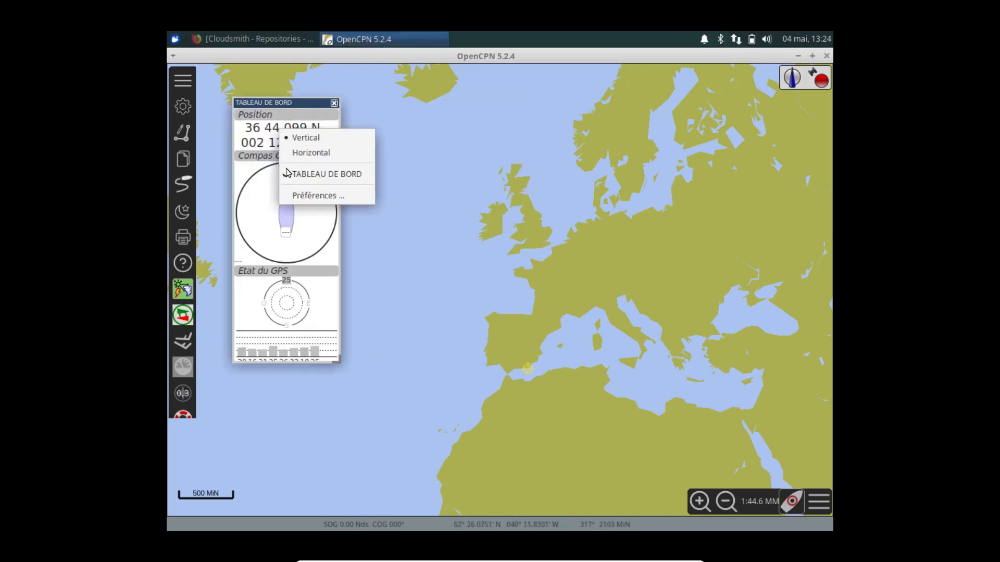
pyautogui.click(309, 197)
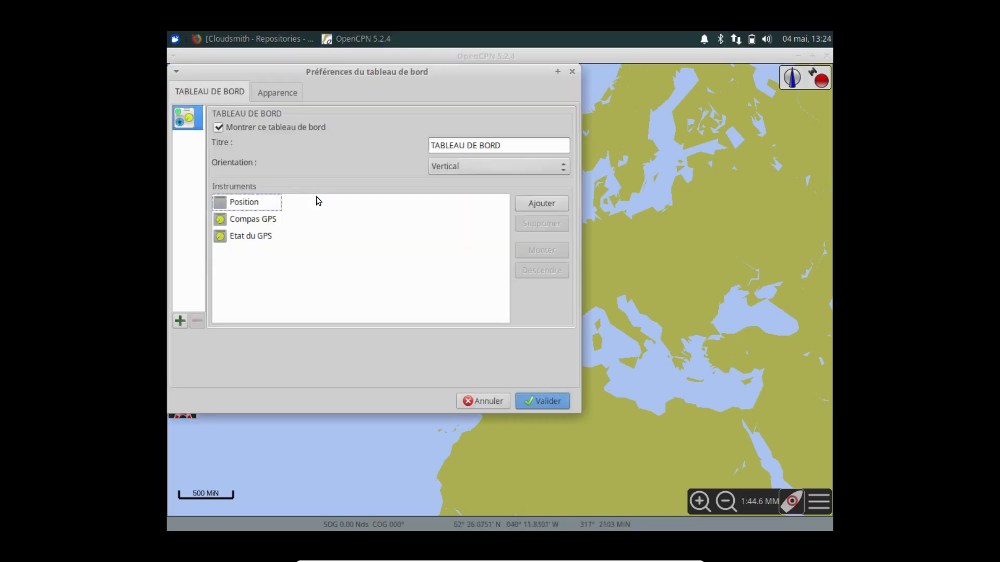
pyautogui.moveTo(321, 71); pyautogui.dragTo(493, 96)
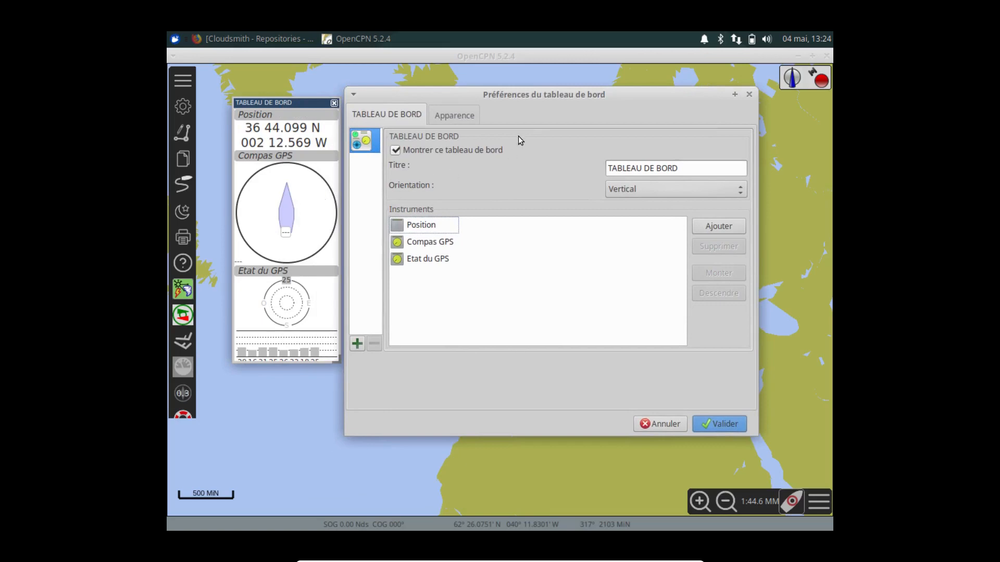
pyautogui.moveTo(522, 99); pyautogui.dragTo(466, 120)
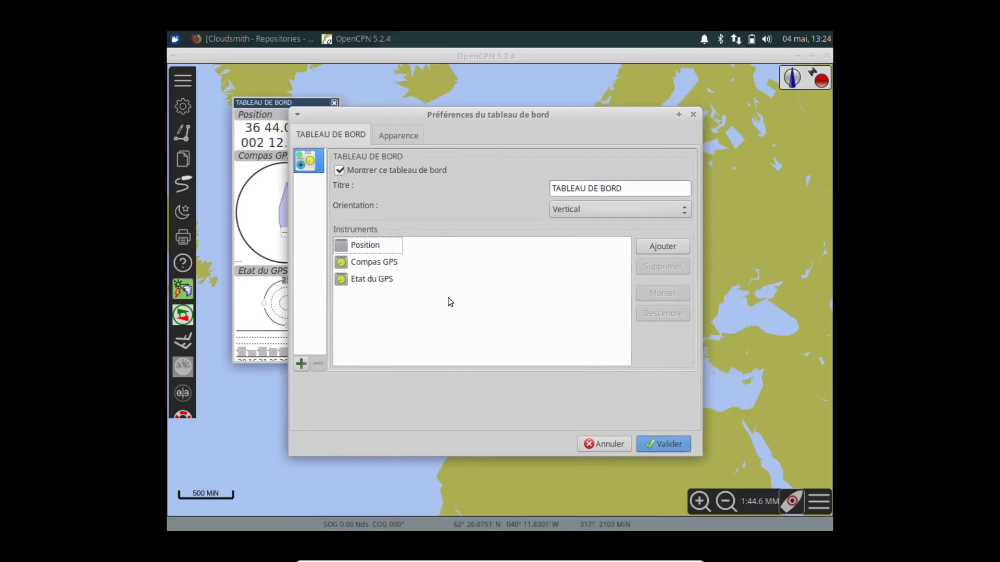
pyautogui.click(345, 265)
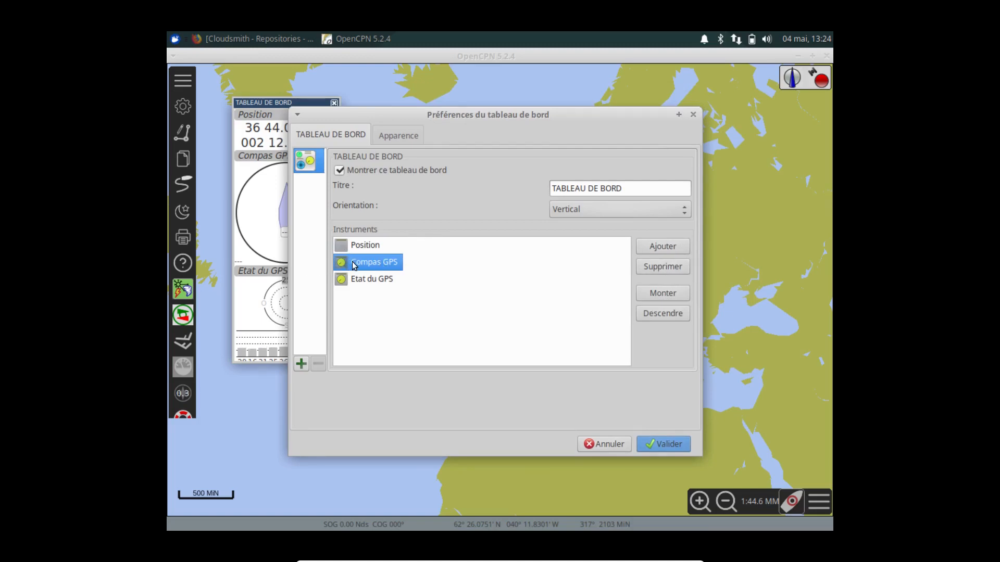
pyautogui.click(663, 269)
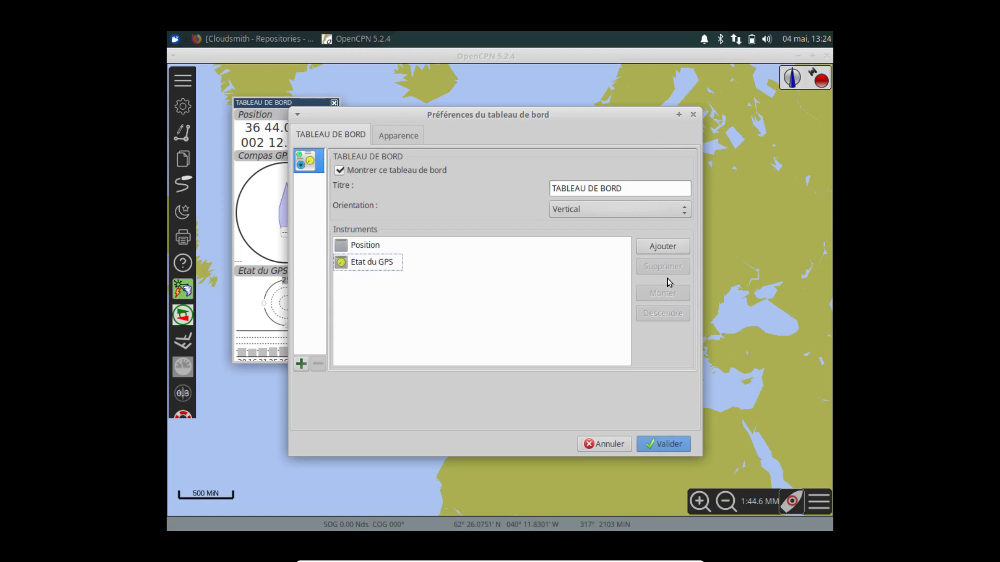
# Add the Horloge (Heure du PC) instrument to the dashboard
pyautogui.click(670, 250)
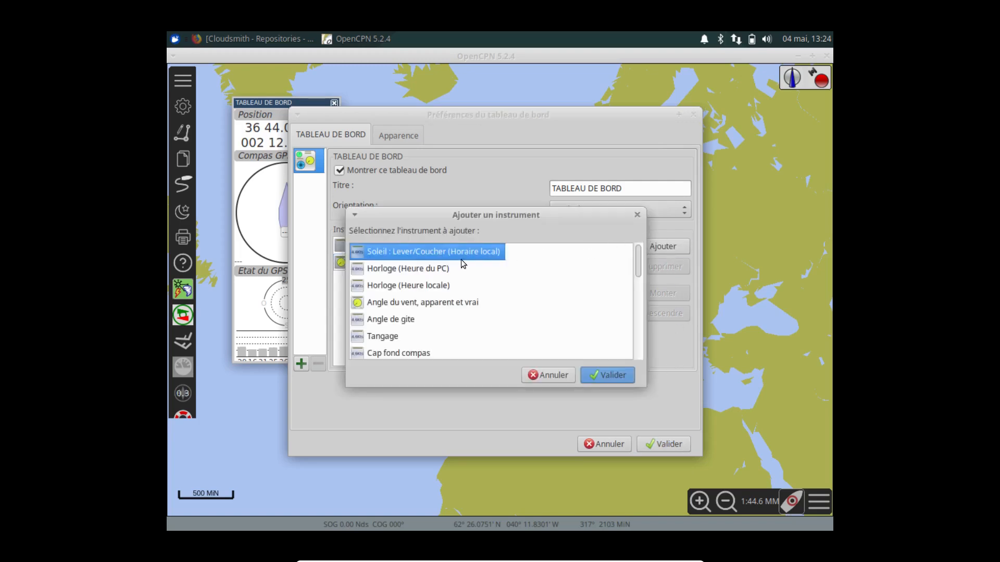
pyautogui.click(415, 272)
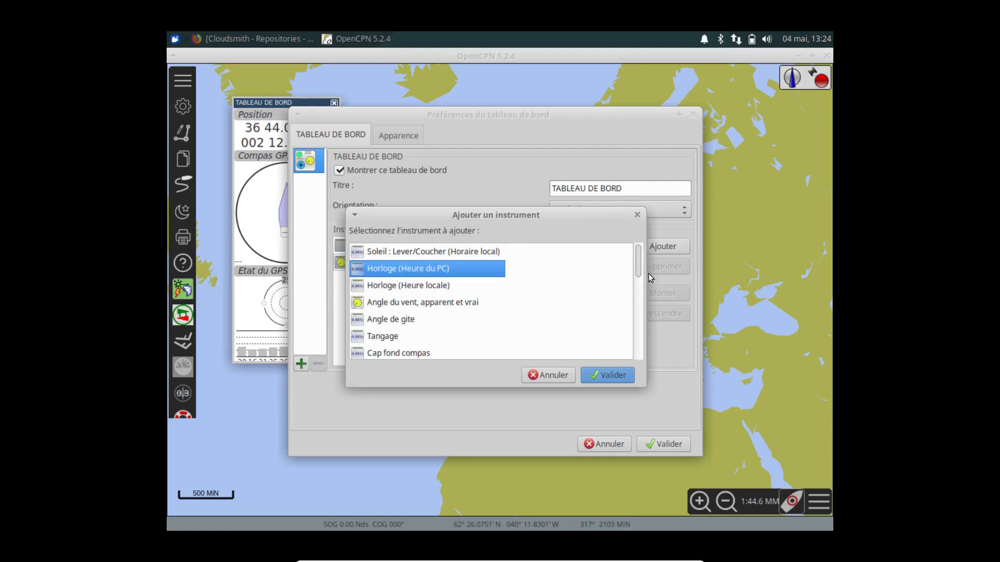
pyautogui.click(621, 376)
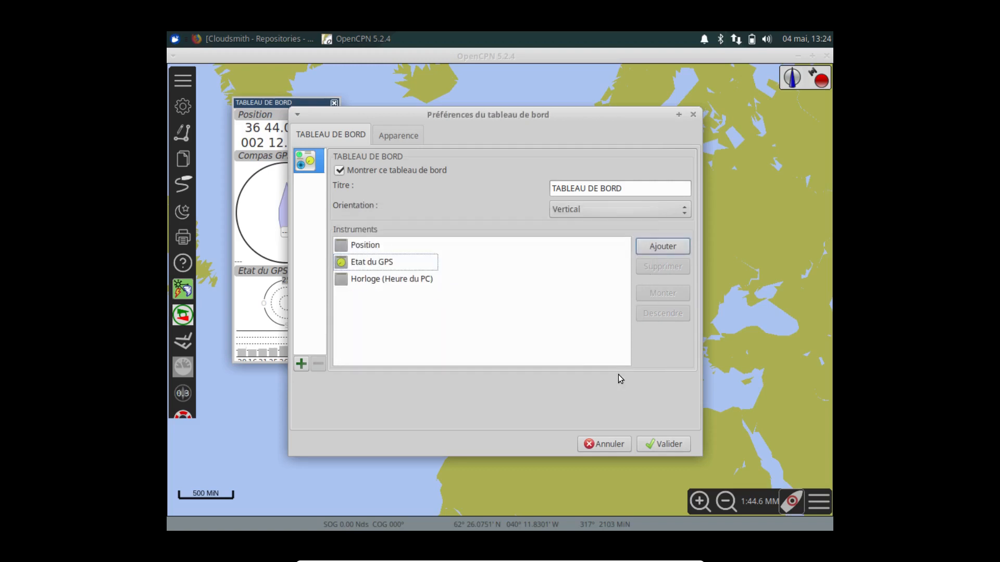
# Look through the available instruments and add COG to the dashboard
pyautogui.click(661, 248)
pyautogui.scroll(-2, 469, 315)
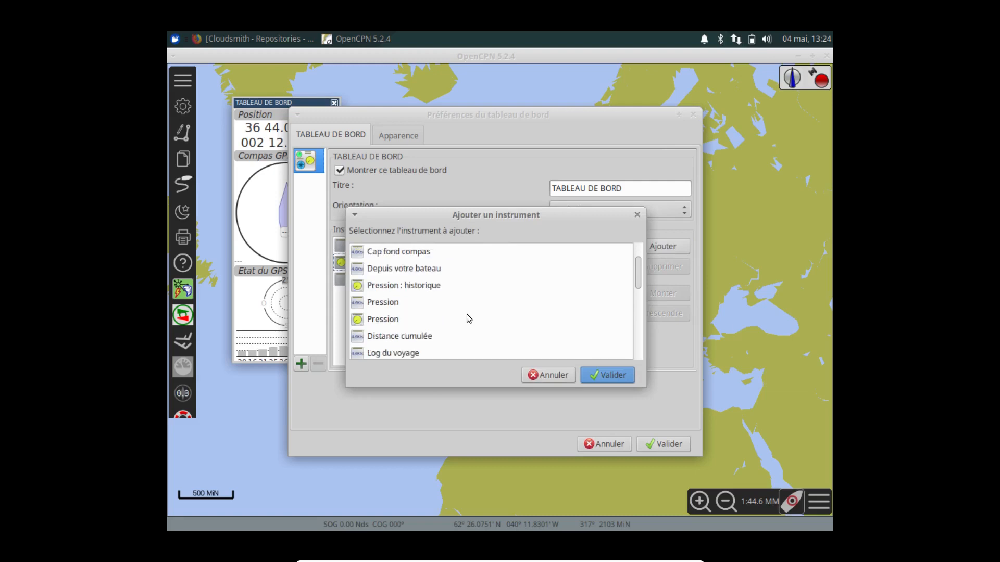
pyautogui.scroll(-1, 467, 315)
pyautogui.scroll(-2, 465, 315)
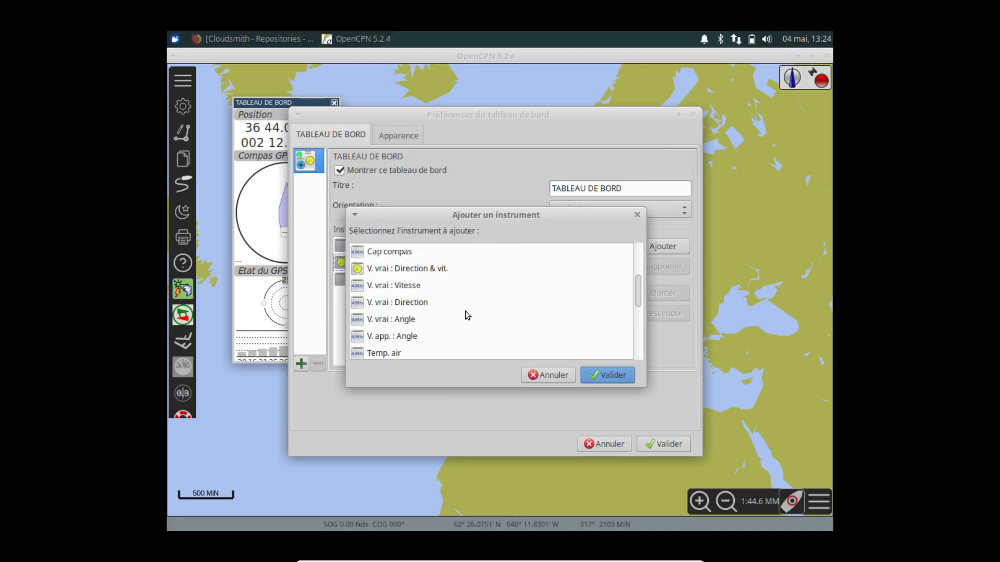
pyautogui.scroll(-4, 465, 317)
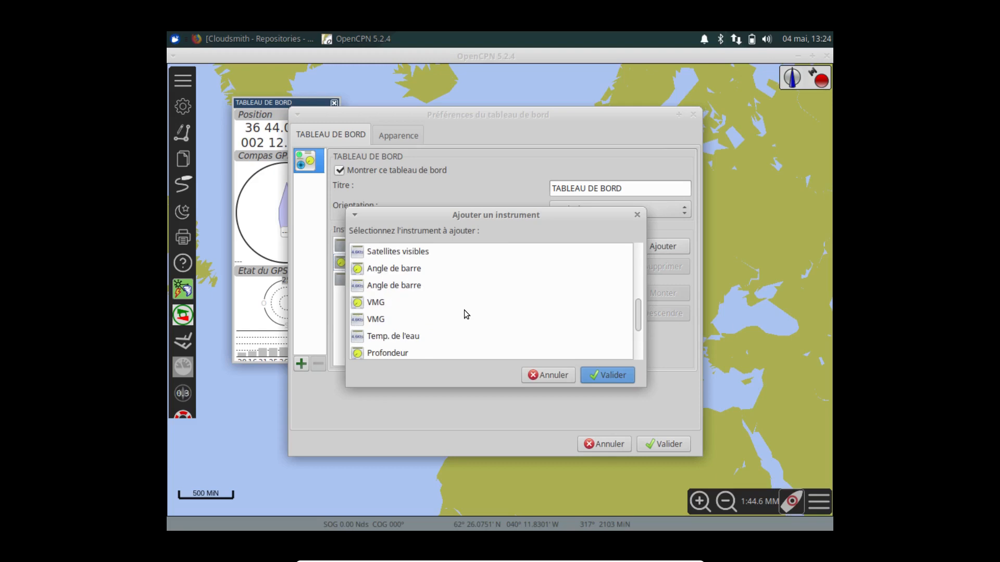
pyautogui.scroll(-2, 466, 314)
pyautogui.scroll(-2, 463, 319)
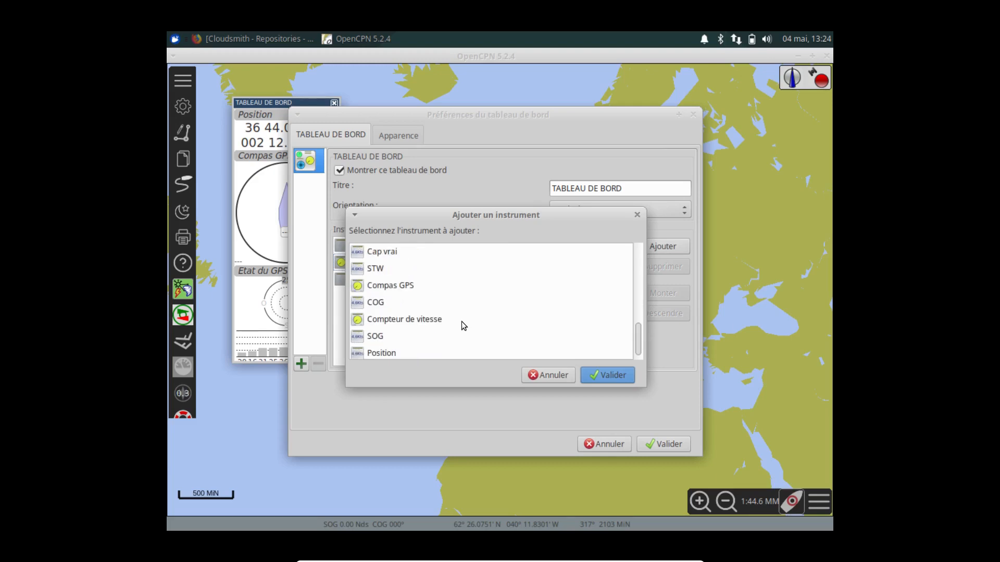
pyautogui.click(370, 303)
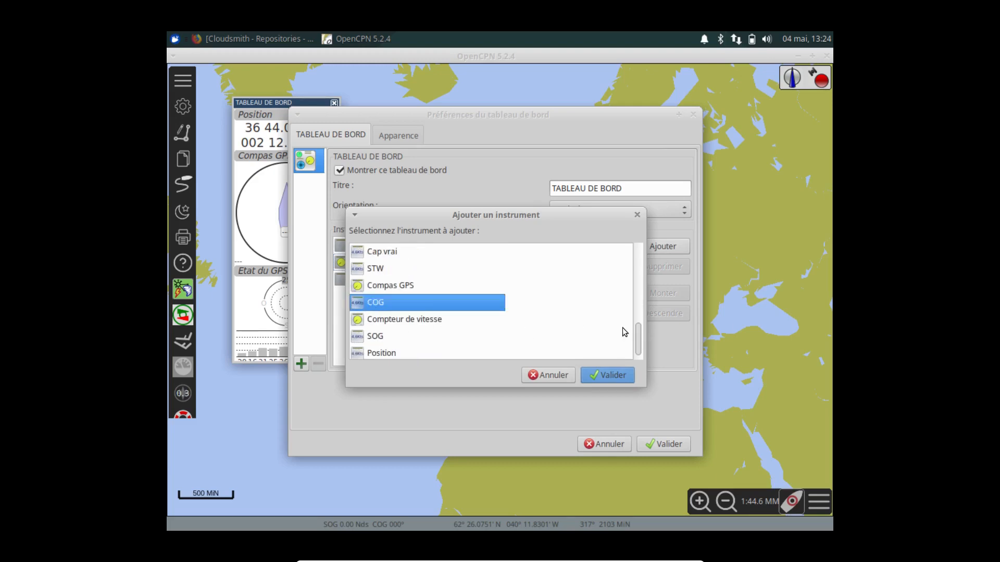
pyautogui.click(626, 374)
# Add the SOG instrument to the dashboard, apply the preferences and slightly resize the instrument window
pyautogui.click(660, 246)
pyautogui.scroll(-8, 453, 323)
pyautogui.scroll(4, 443, 313)
pyautogui.scroll(-4, 439, 295)
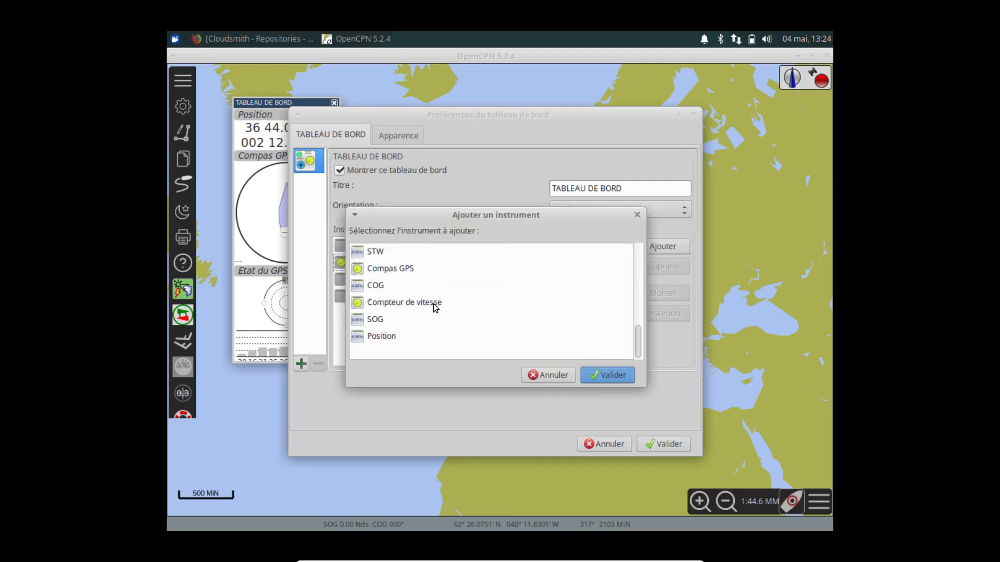
pyautogui.click(359, 319)
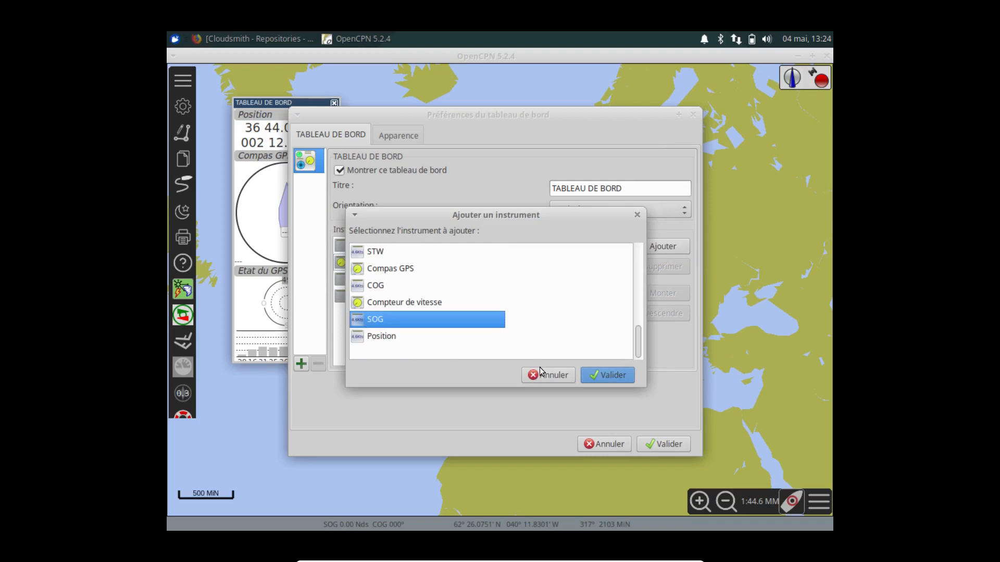
pyautogui.click(605, 376)
pyautogui.click(668, 444)
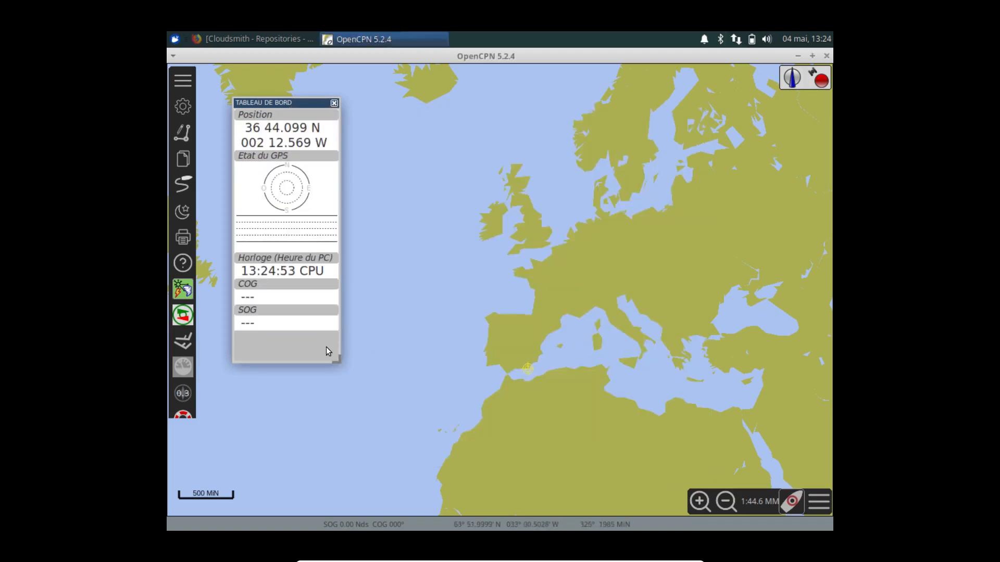
pyautogui.moveTo(339, 360); pyautogui.dragTo(339, 354)
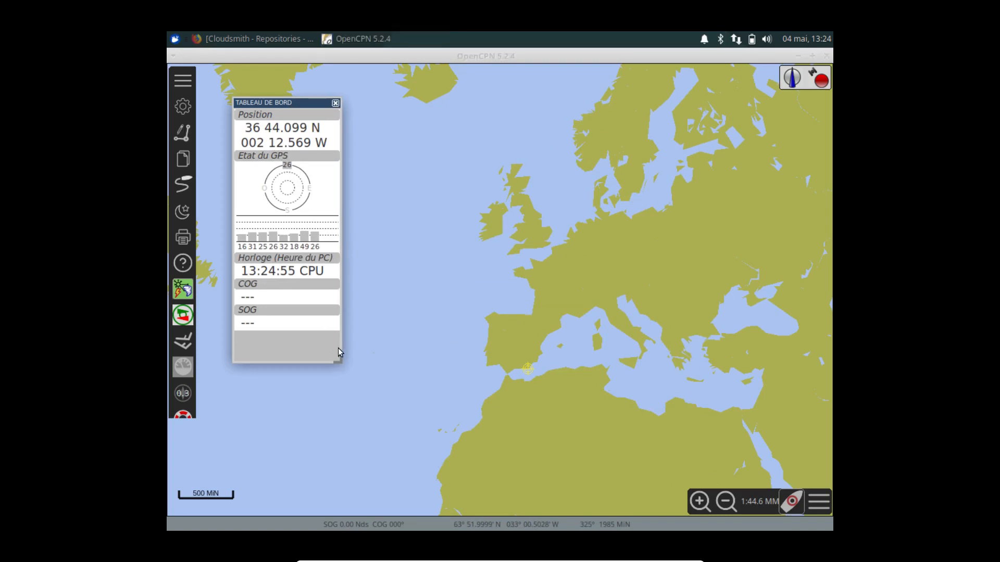
# Reopen the dashboard's preferences and move the SOG instrument up to directly below Position
pyautogui.rightClick(285, 324)
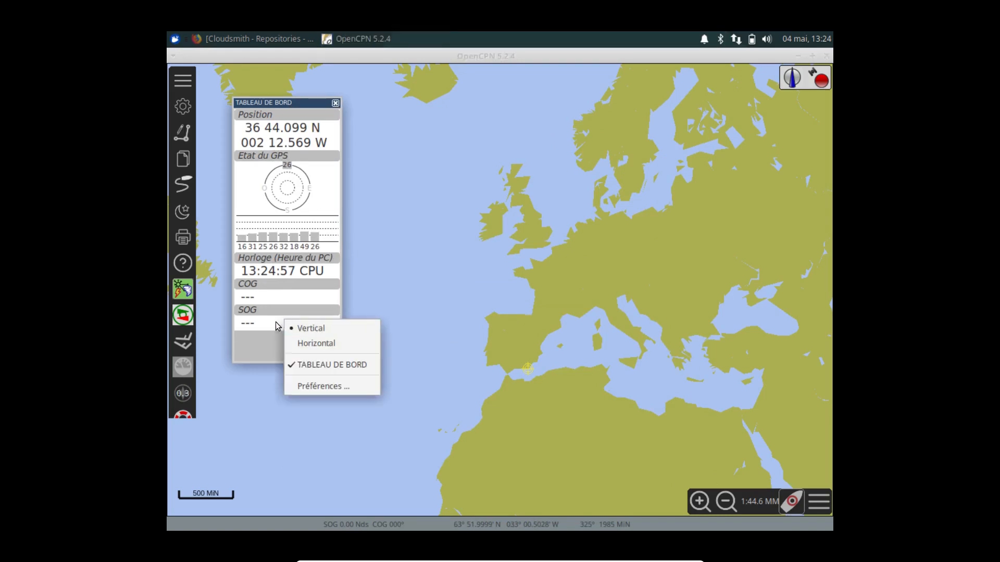
pyautogui.click(314, 387)
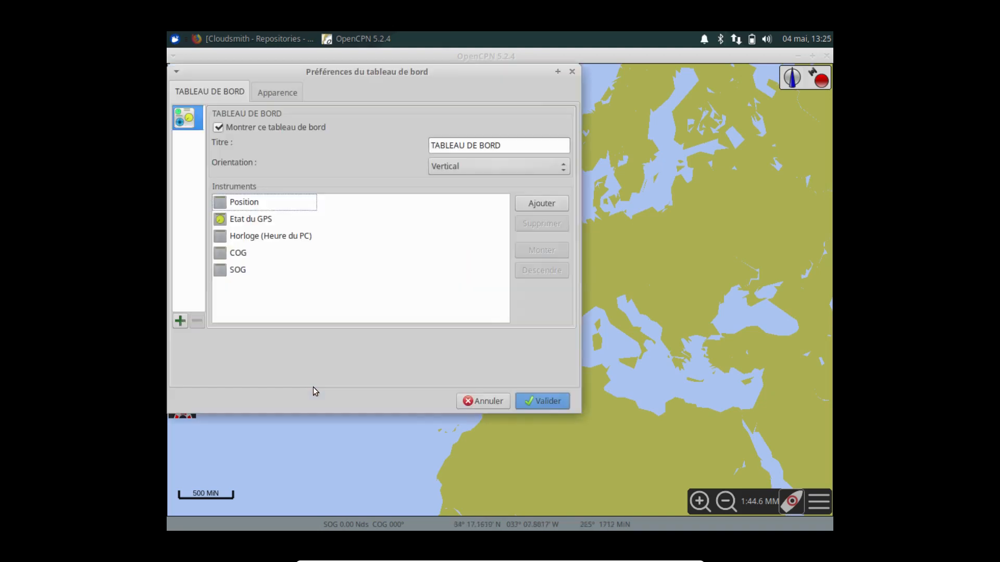
pyautogui.moveTo(358, 78); pyautogui.dragTo(446, 141)
pyautogui.click(320, 334)
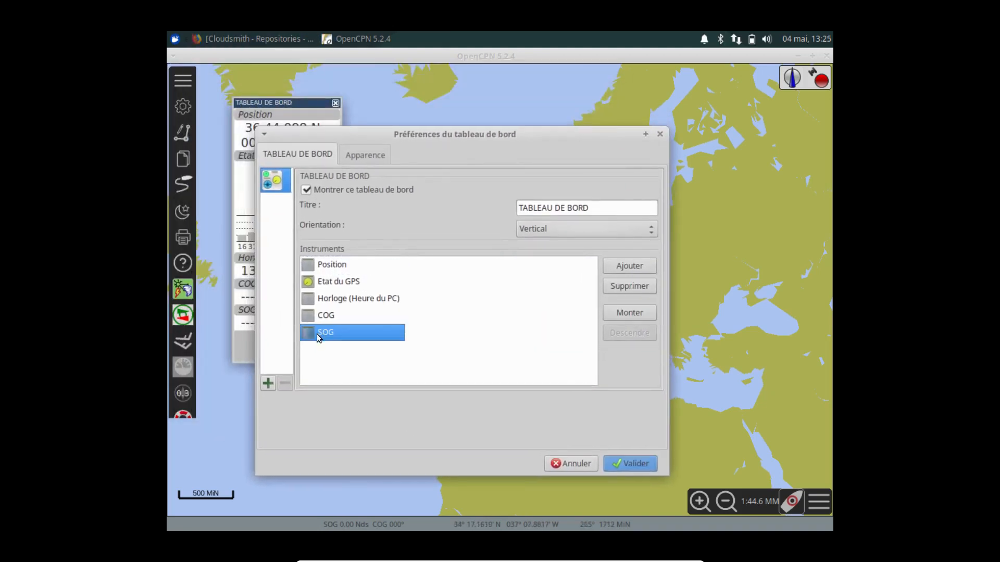
pyautogui.click(627, 315)
pyautogui.click(627, 315)
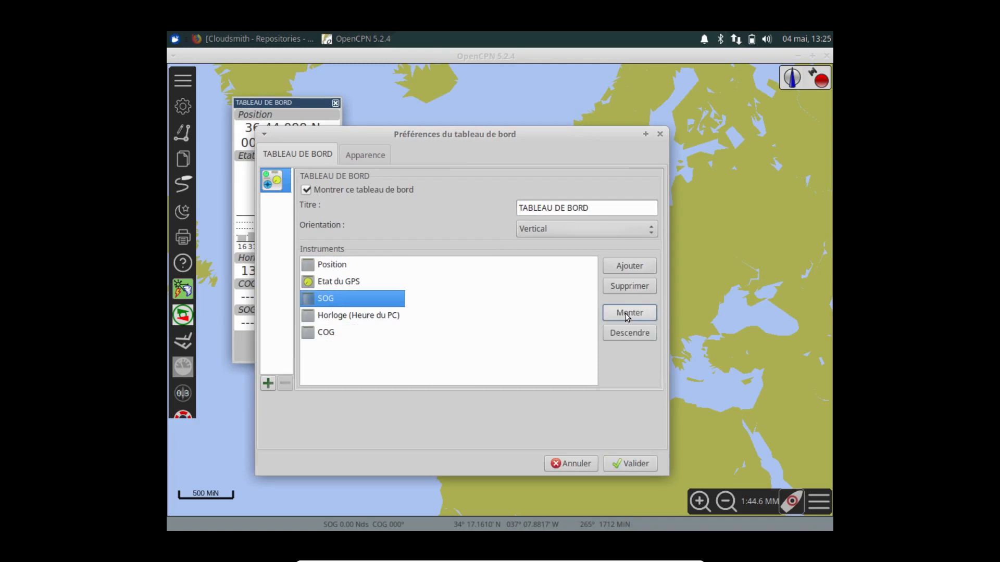
pyautogui.click(627, 316)
# Place COG directly below SOG, move Etat du GPS to the end of the instrument list, and apply the order
pyautogui.click(324, 333)
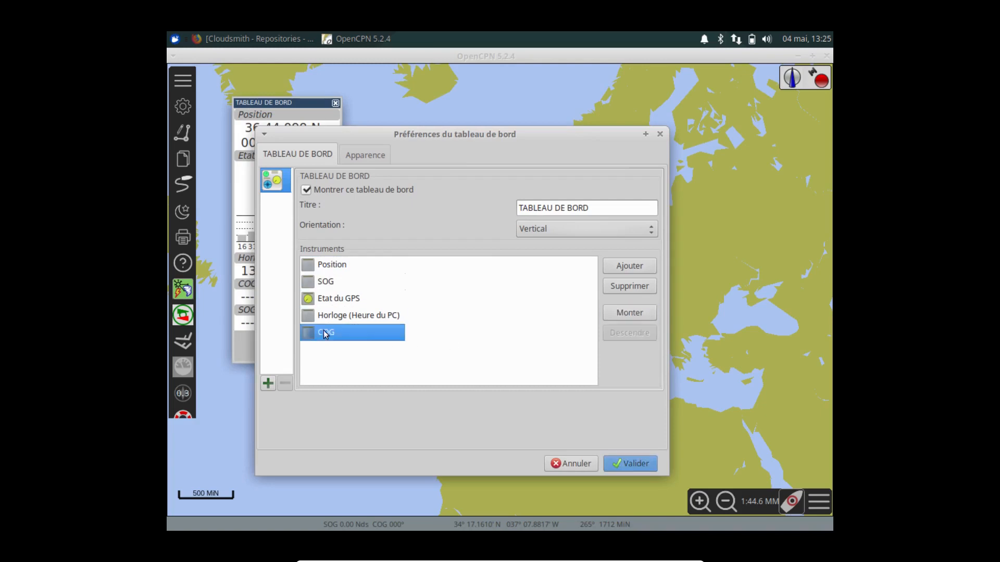
pyautogui.click(622, 312)
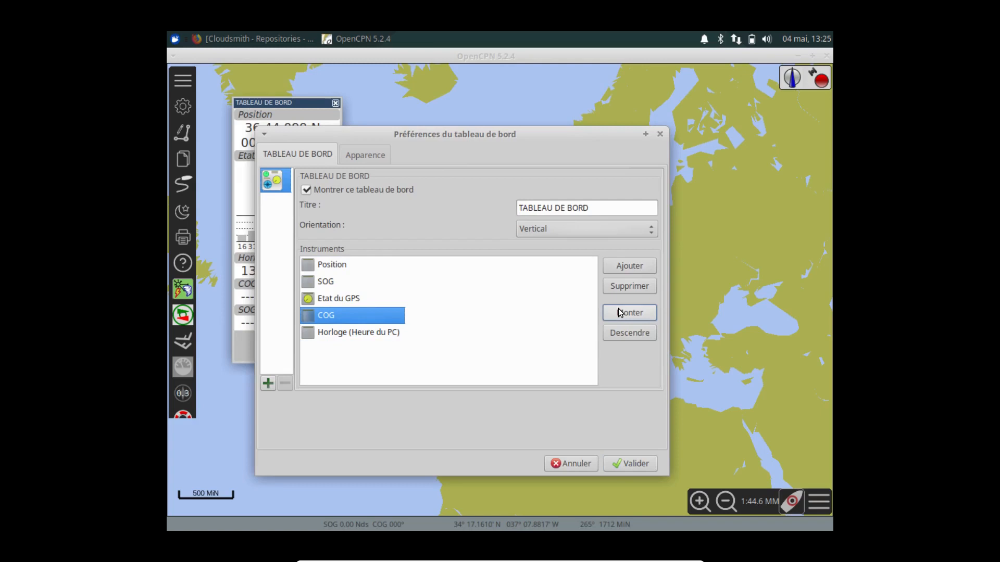
pyautogui.click(324, 302)
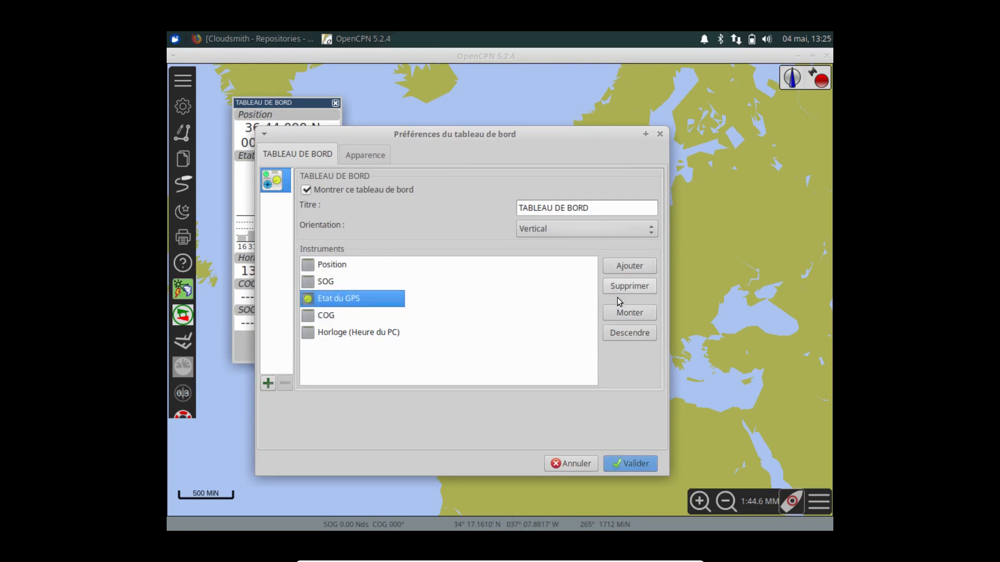
pyautogui.click(621, 333)
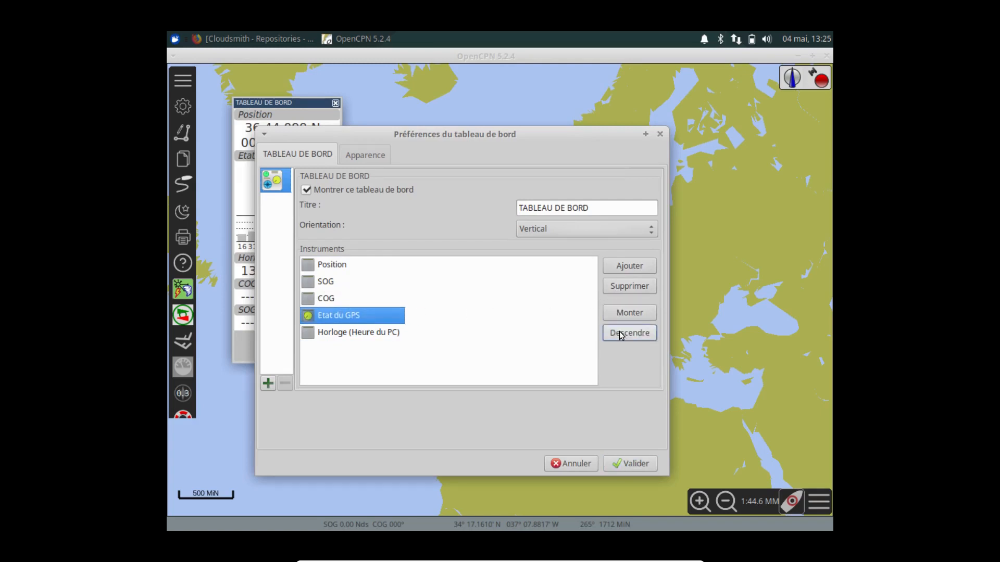
pyautogui.click(622, 333)
pyautogui.click(626, 460)
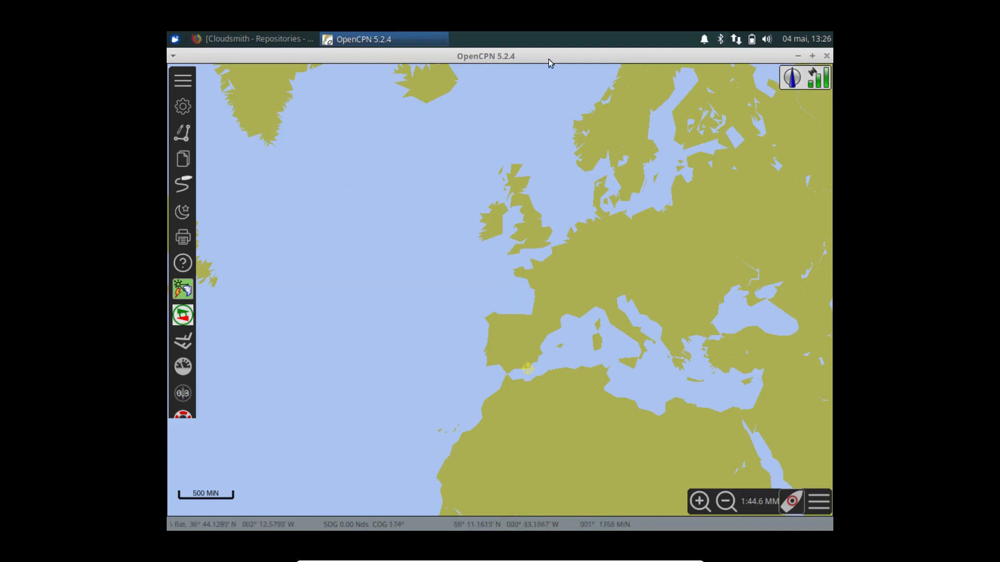
# Minimize OpenCPN, switch to the Cloudsmith pypilot-beta repository page in Firefox, and accept its cookie notice
pyautogui.click(796, 56)
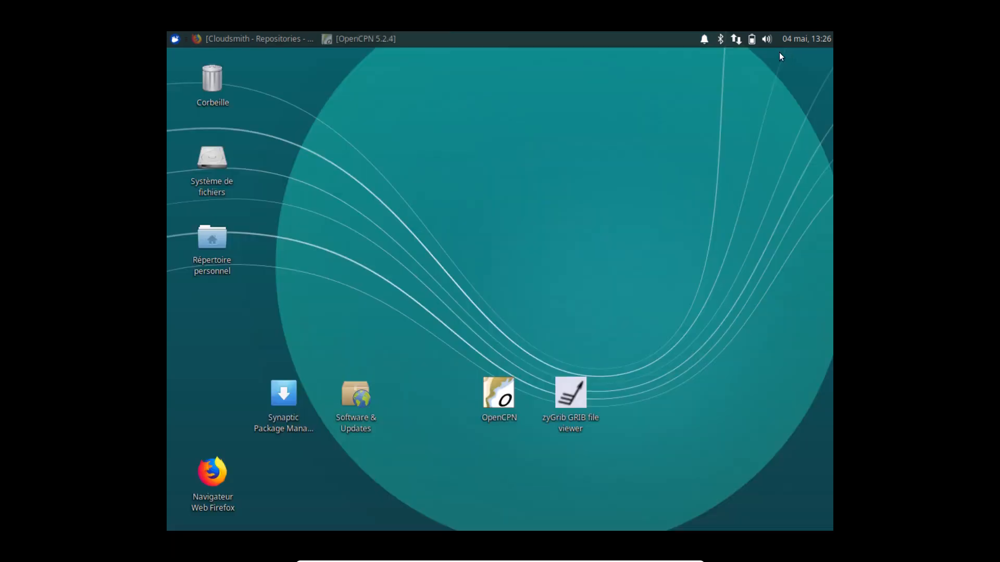
pyautogui.click(257, 36)
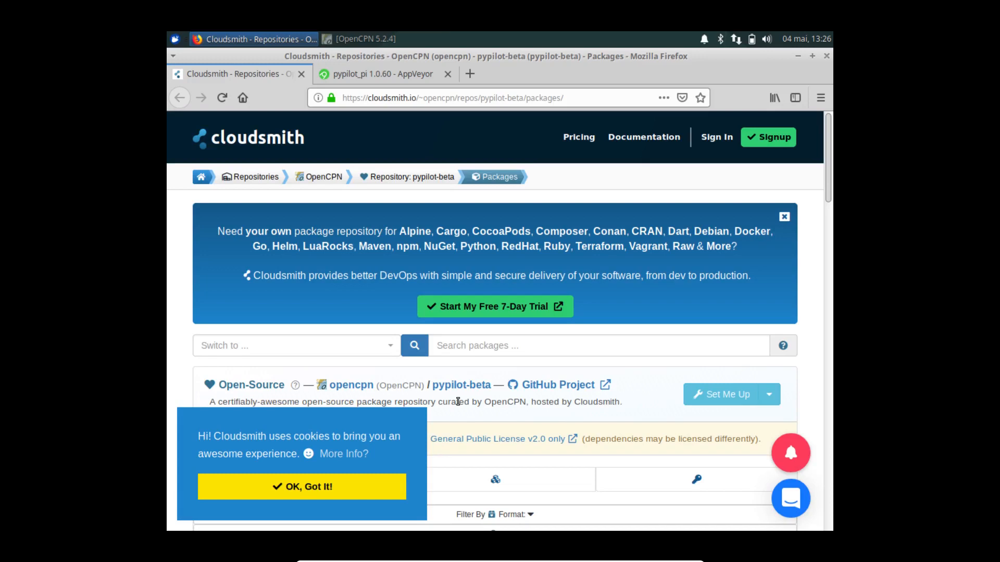
pyautogui.scroll(-6, 562, 388)
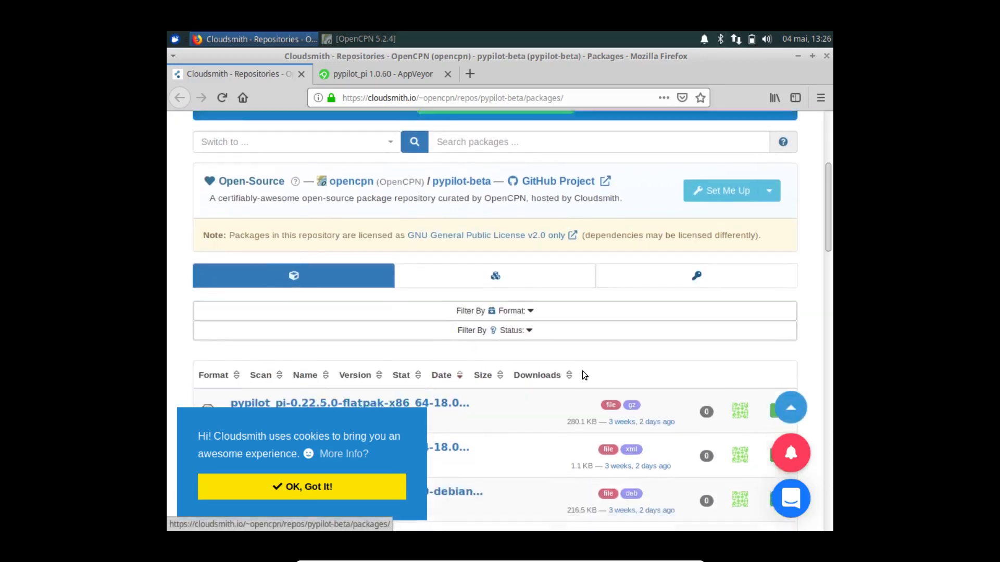
pyautogui.click(354, 493)
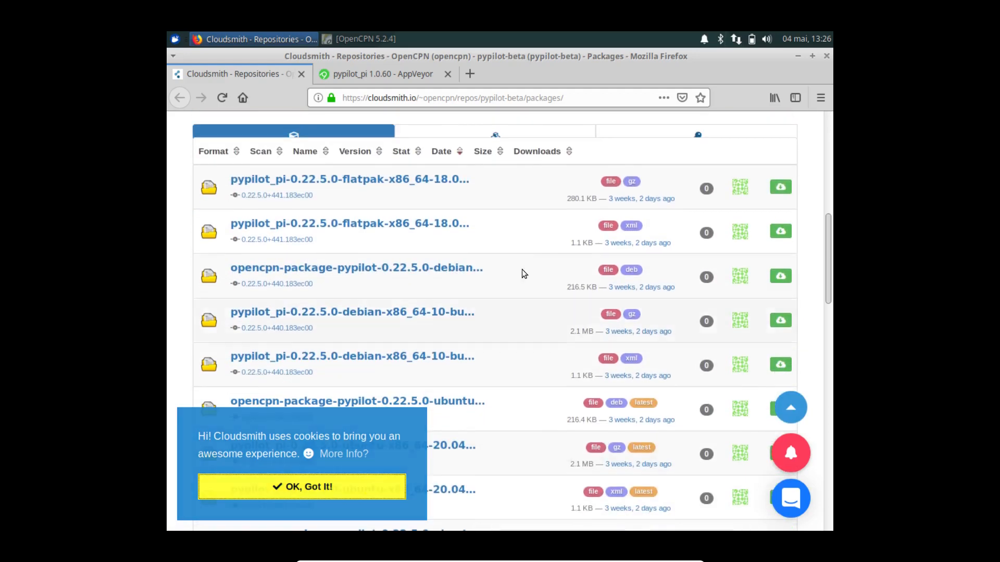
# Examine the pypilot plugin packages for the different operating systems down to the end of the first page
pyautogui.scroll(-5, 497, 270)
pyautogui.scroll(4, 357, 352)
pyautogui.scroll(4, 349, 417)
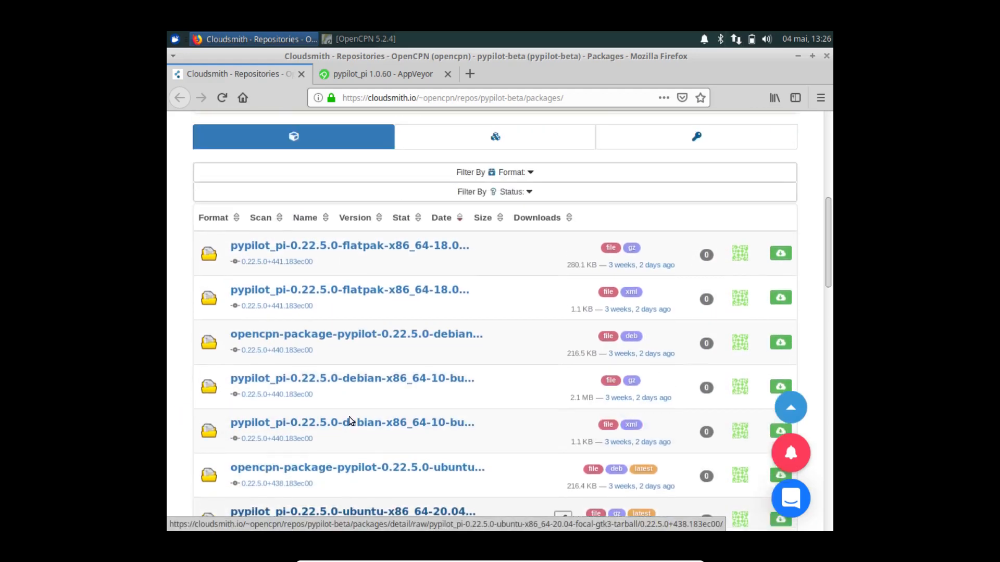
pyautogui.scroll(-4, 367, 310)
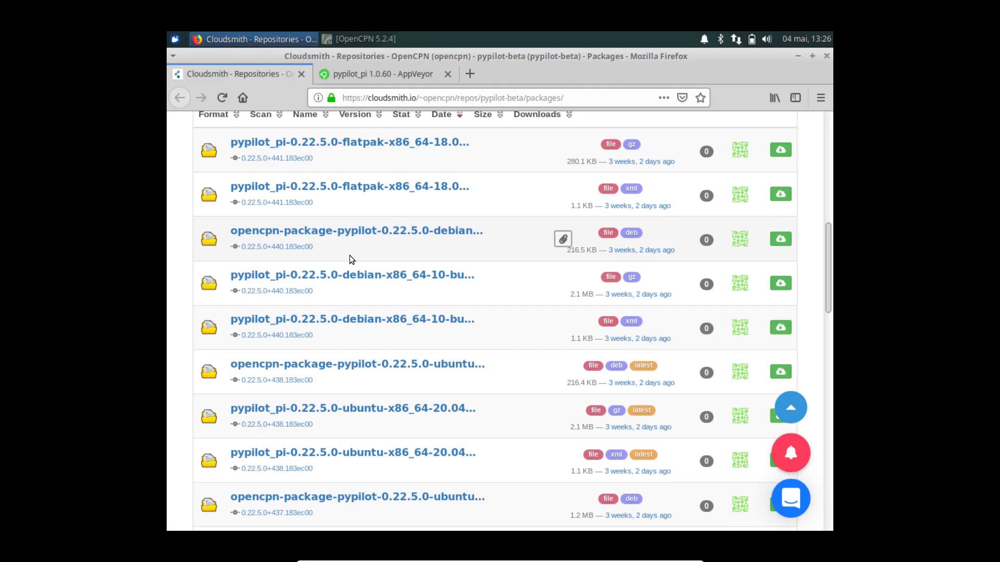
pyautogui.scroll(-3, 408, 345)
pyautogui.scroll(-10, 407, 344)
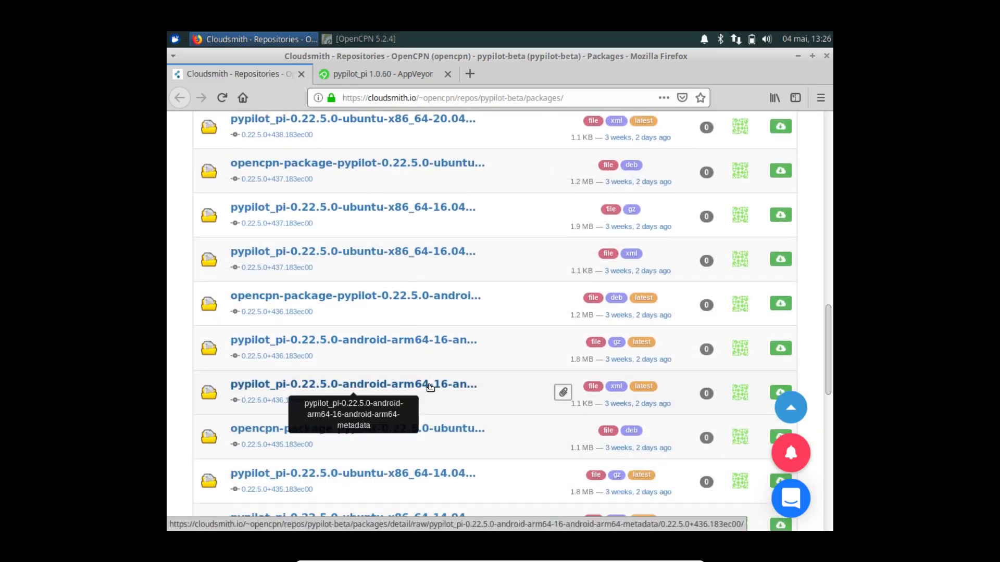
pyautogui.scroll(-20, 430, 387)
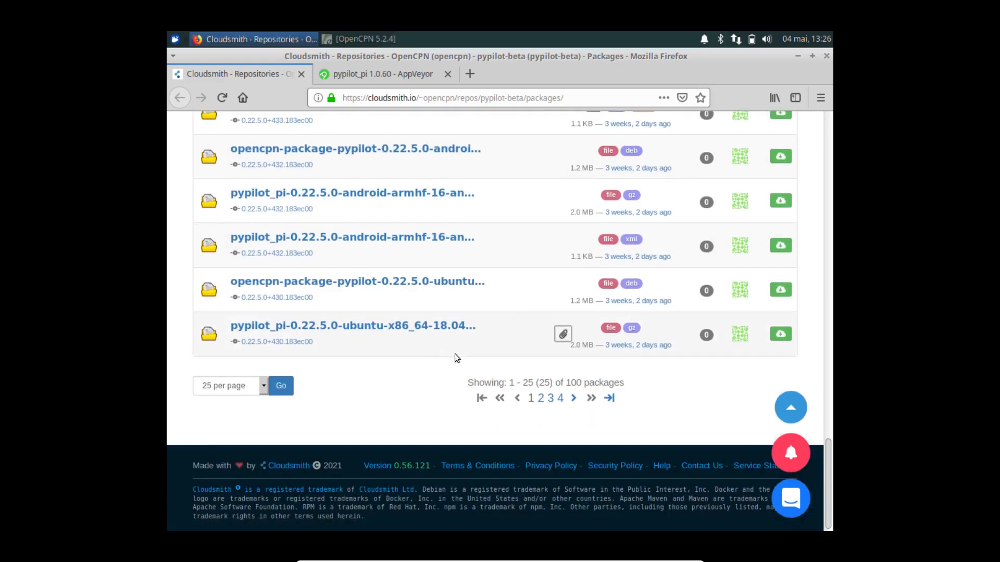
# Go to page 2 of the pypilot-beta packages and open the latest opencpn-package-pypilot-0.22.5.0-ubuntu-x86_64-18.04-bionic.deb package
pyautogui.click(574, 400)
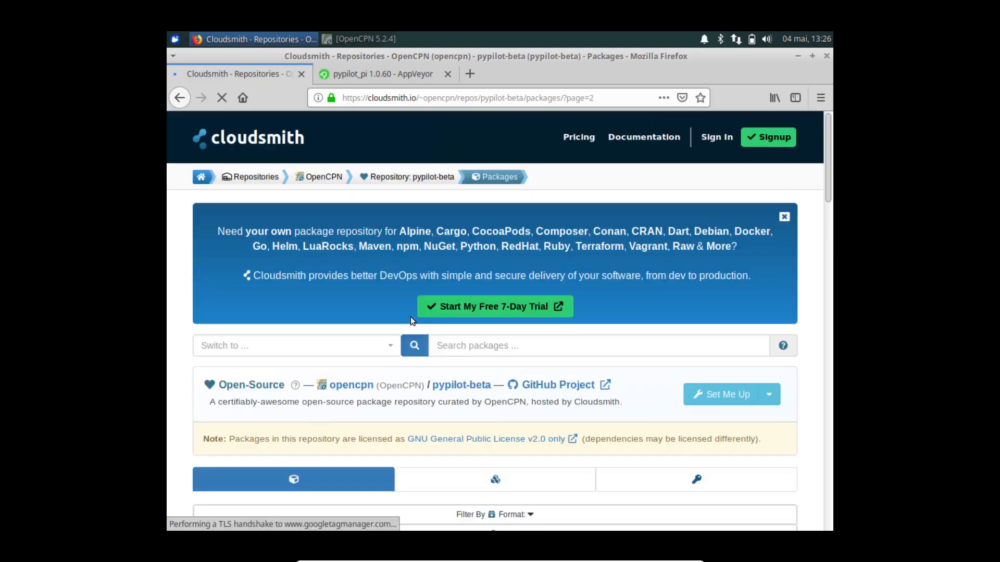
pyautogui.scroll(-5, 414, 310)
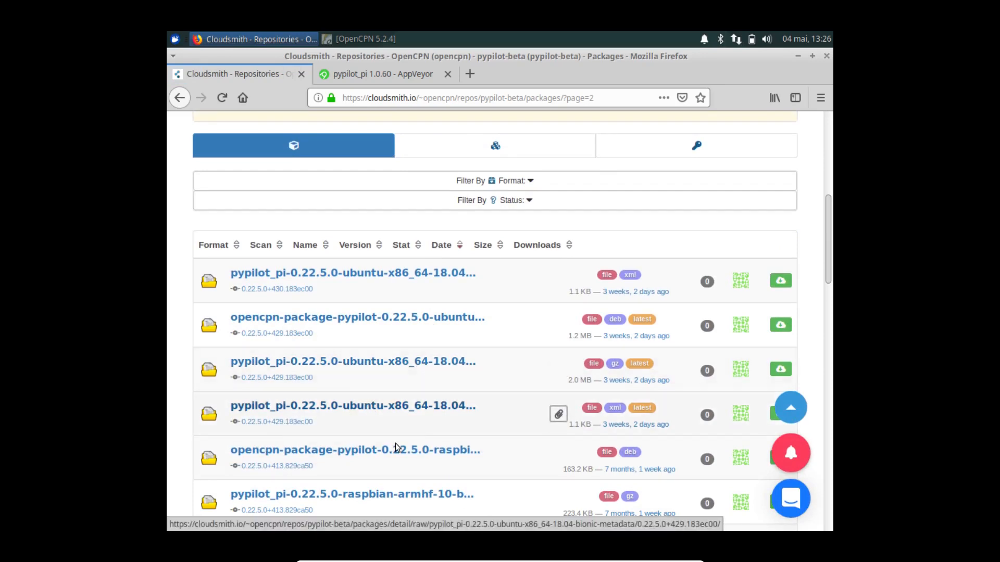
pyautogui.scroll(-1, 433, 417)
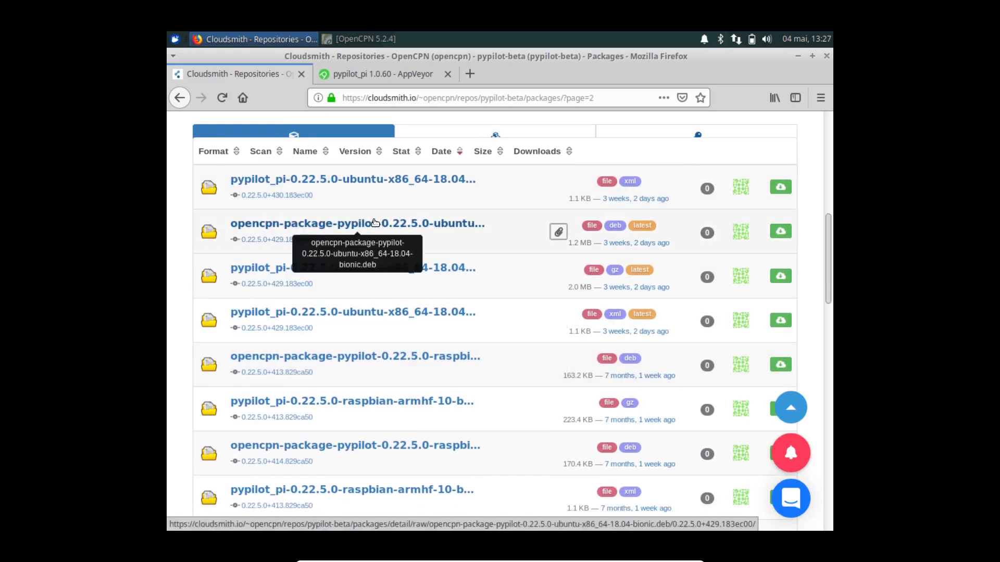
pyautogui.click(375, 224)
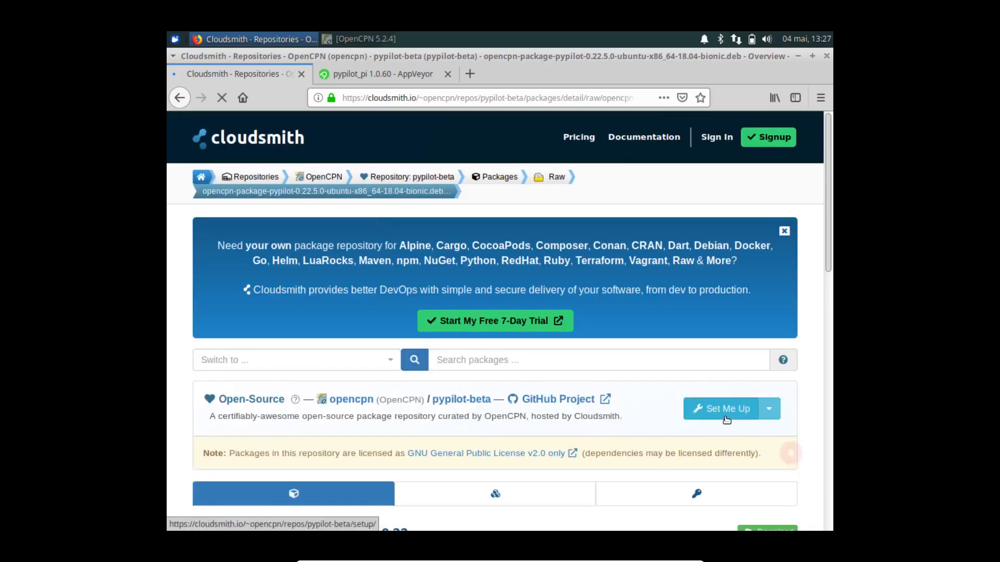
# Download the Ubuntu 18.04 bionic .deb with the default application installer and install it, authenticating with the account password
pyautogui.scroll(-2, 718, 420)
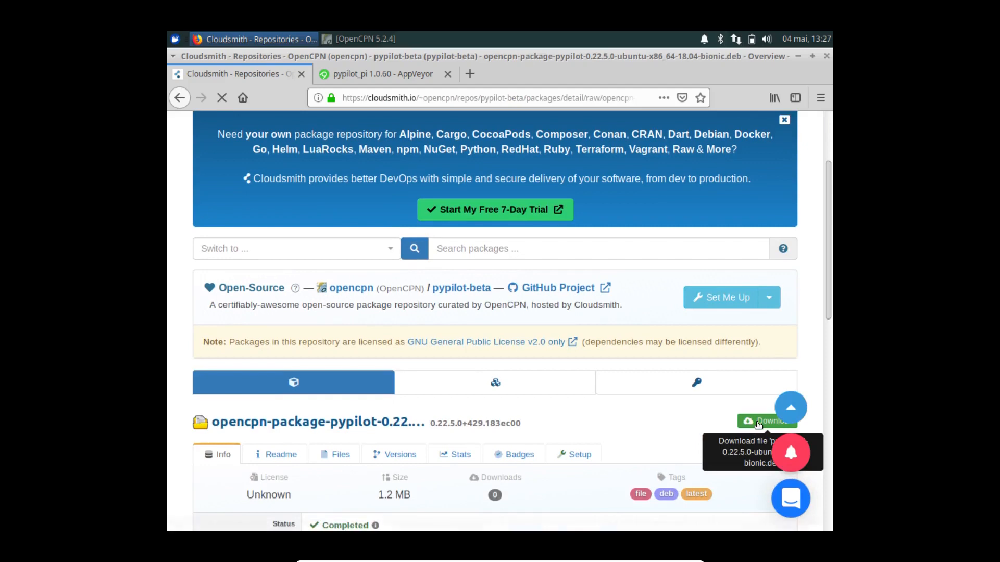
pyautogui.click(759, 425)
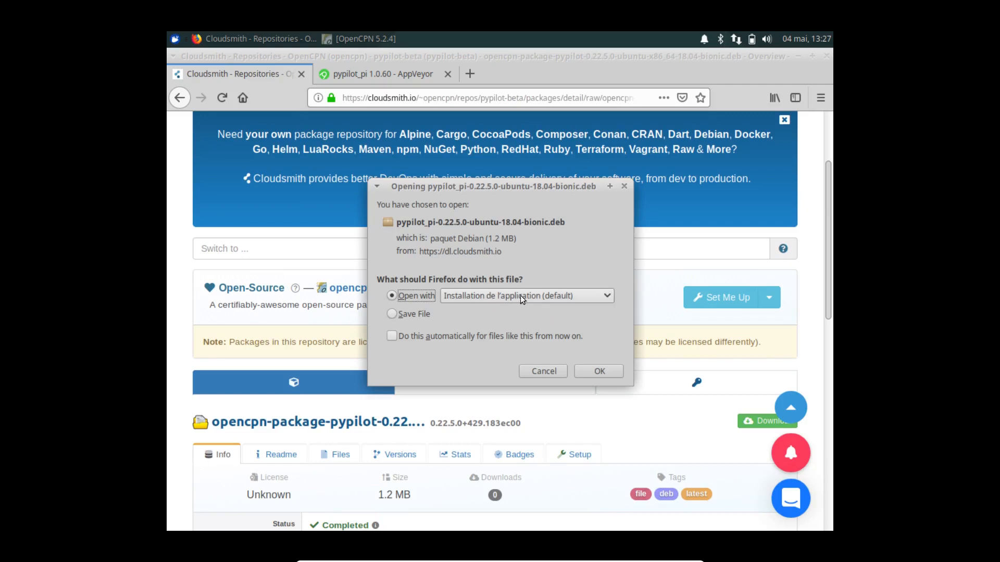
pyautogui.click(598, 370)
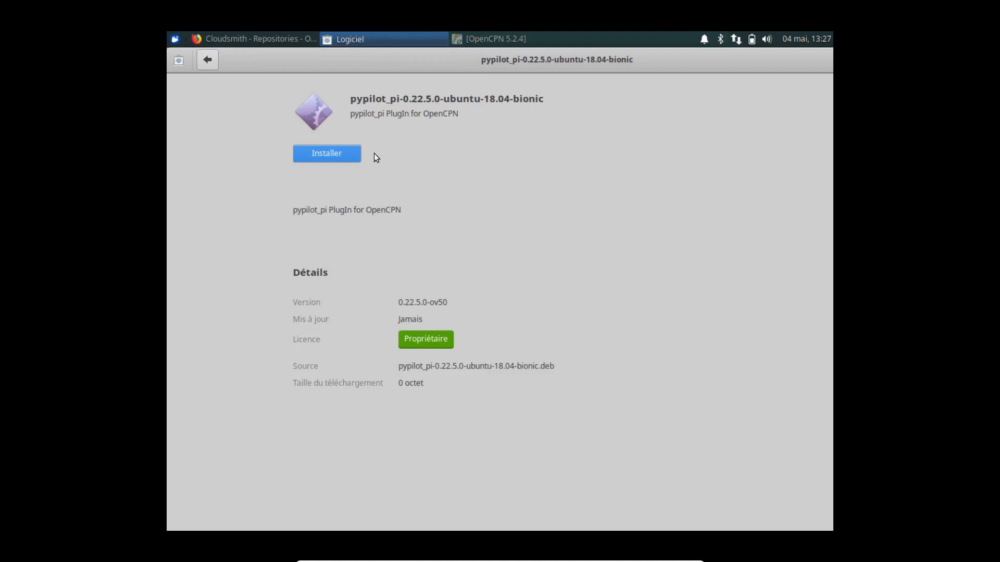
pyautogui.click(333, 152)
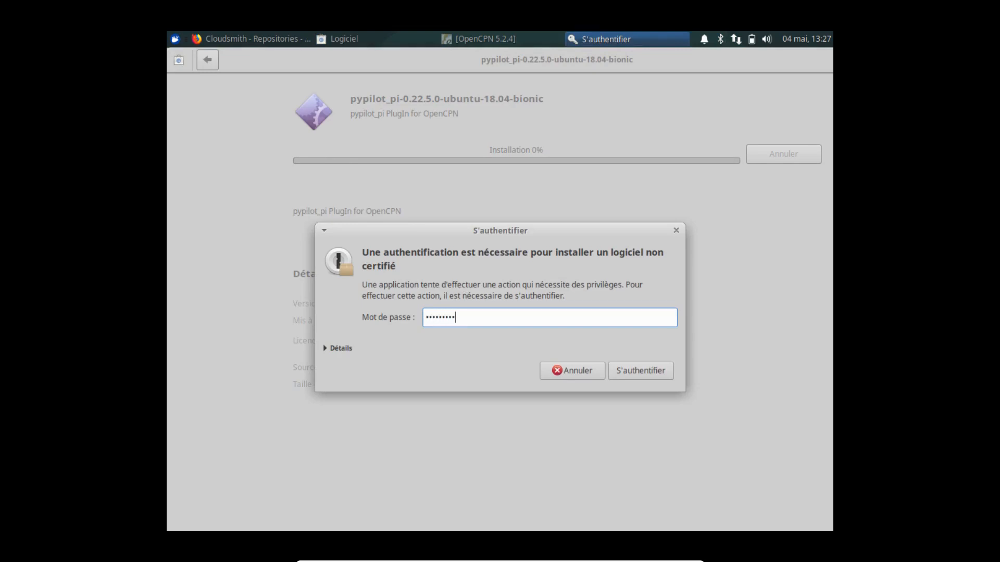
pyautogui.press('Return')
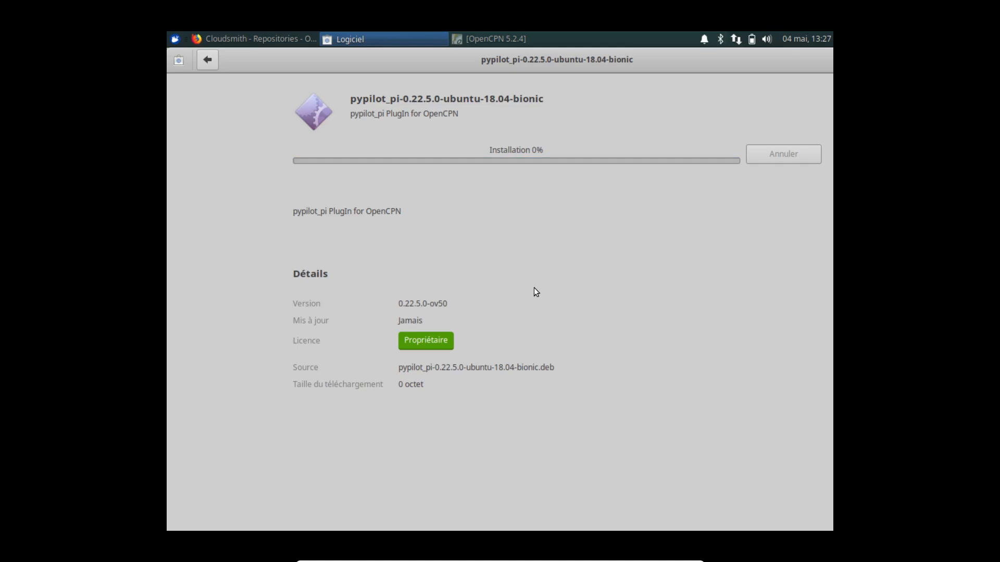
# Switch to the AppVeyor pypilot_pi page in Firefox and save the Windows installer pypilot_pi-0.22.5.0-msvc-x86_64-10.0.14393-MSVC.exe
pyautogui.click(274, 40)
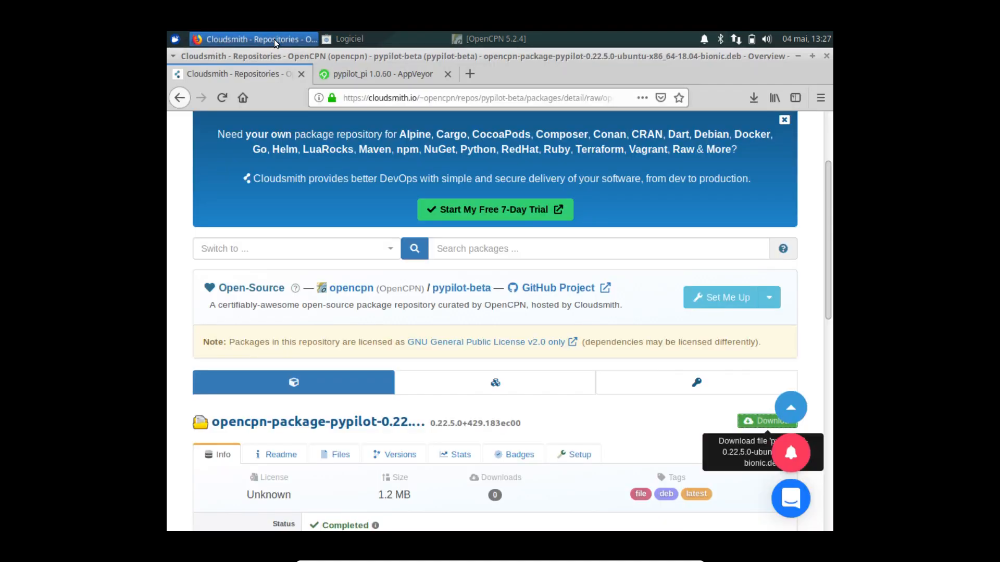
pyautogui.click(371, 76)
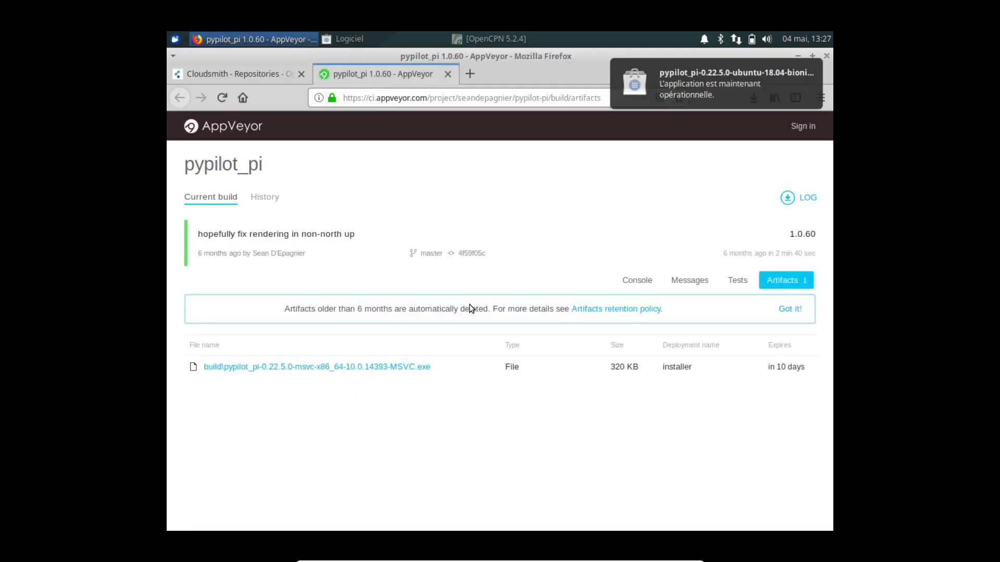
pyautogui.click(357, 371)
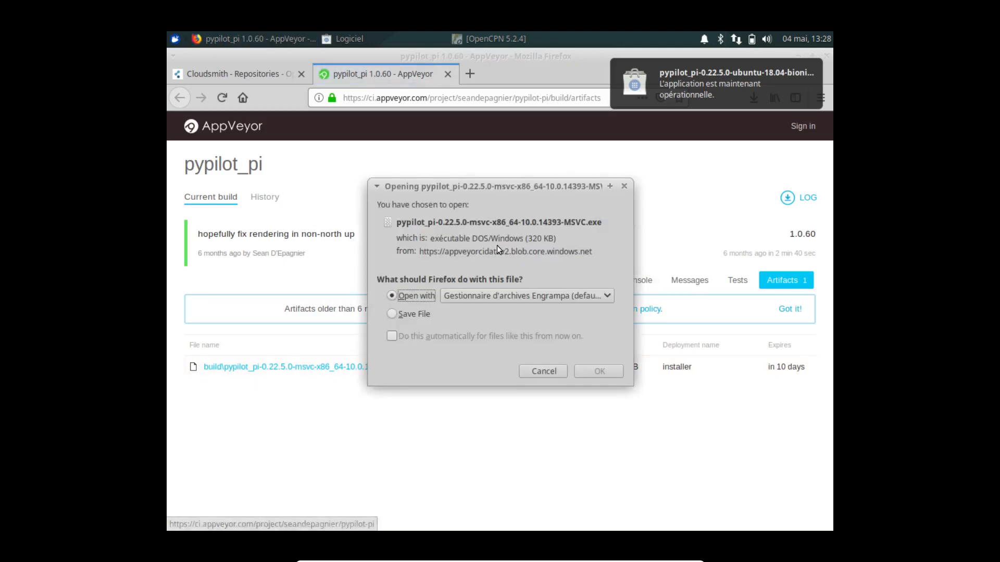
pyautogui.click(392, 315)
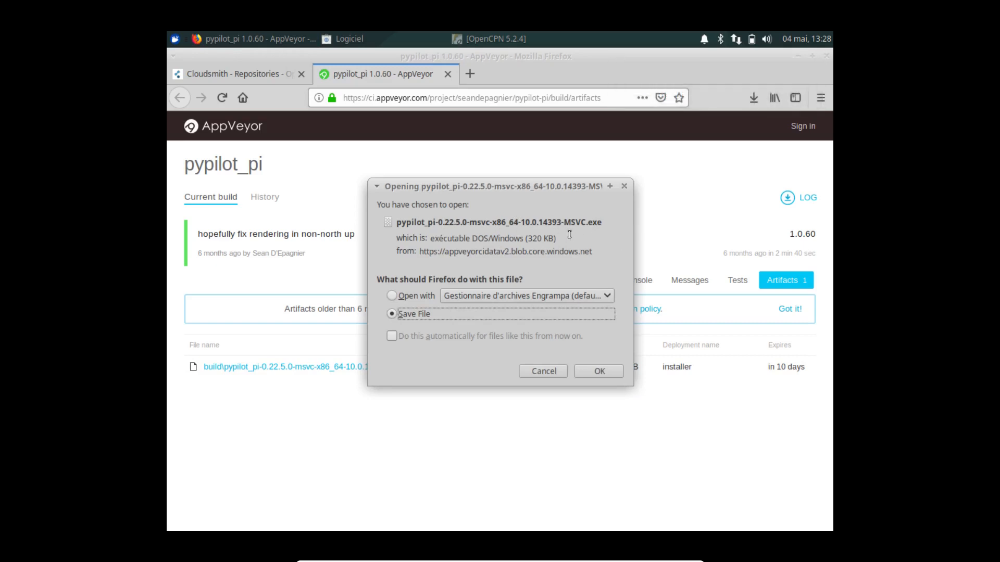
pyautogui.click(609, 370)
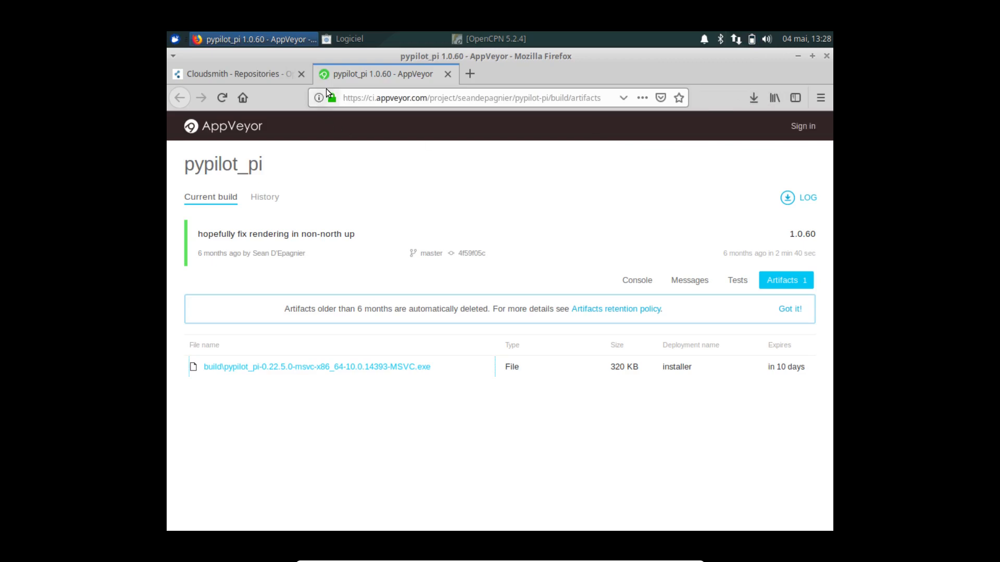
# Quit Firefox with both open pages and close the software installer window
pyautogui.click(828, 56)
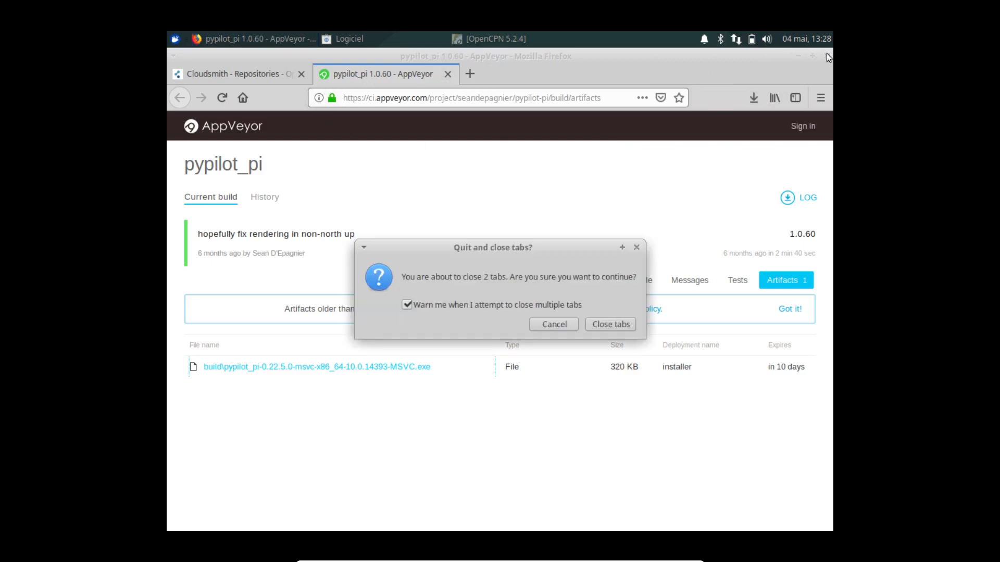
pyautogui.click(619, 323)
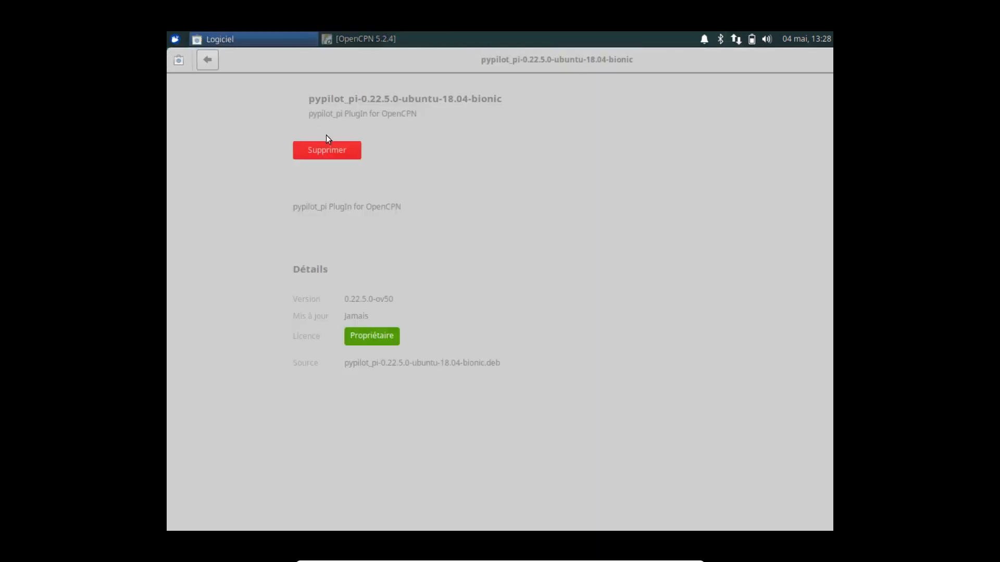
pyautogui.doubleClick(768, 70)
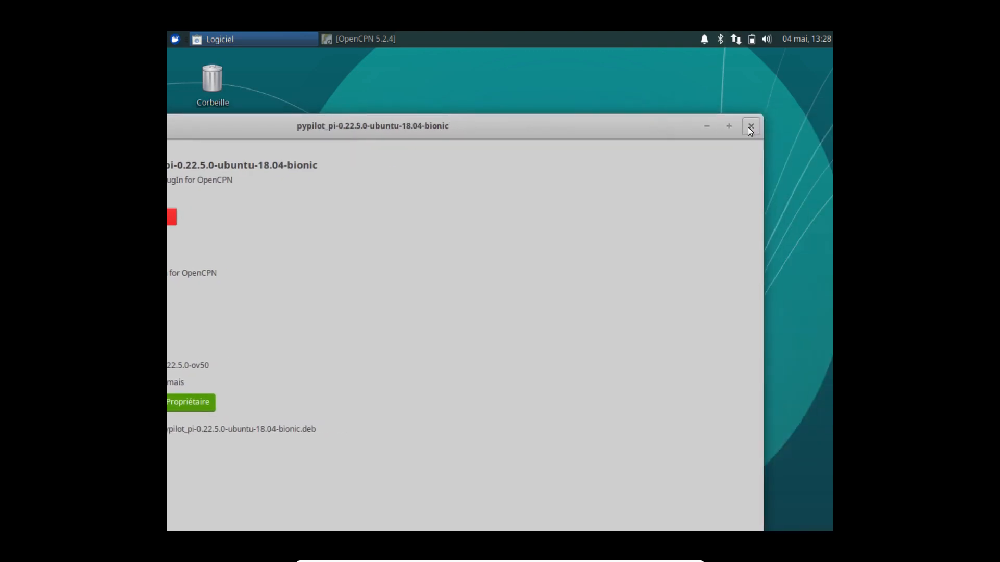
pyautogui.click(752, 127)
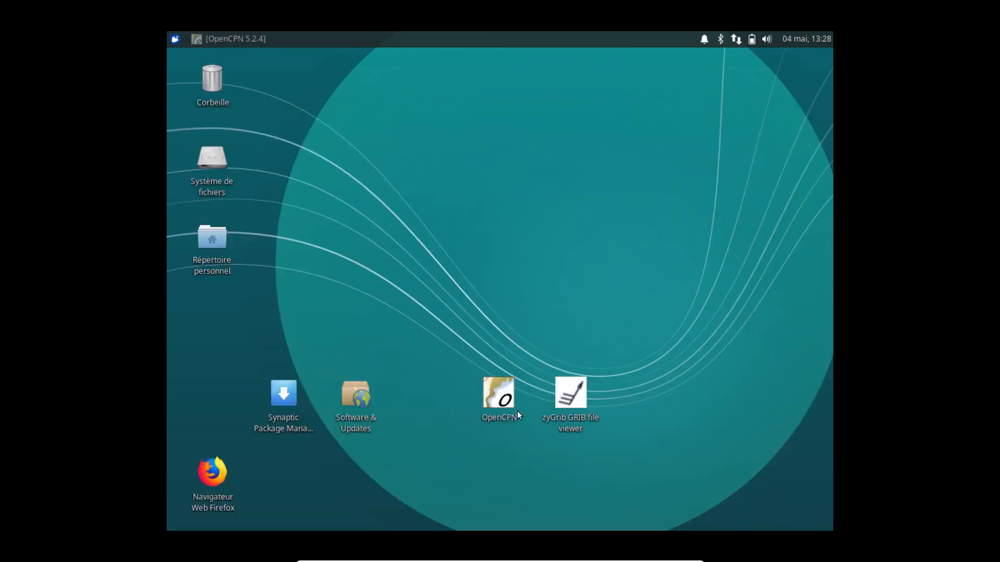
# Switch to OpenCPN, activate the pypilot 0.22 plugin in the options, and apply the change
pyautogui.click(223, 36)
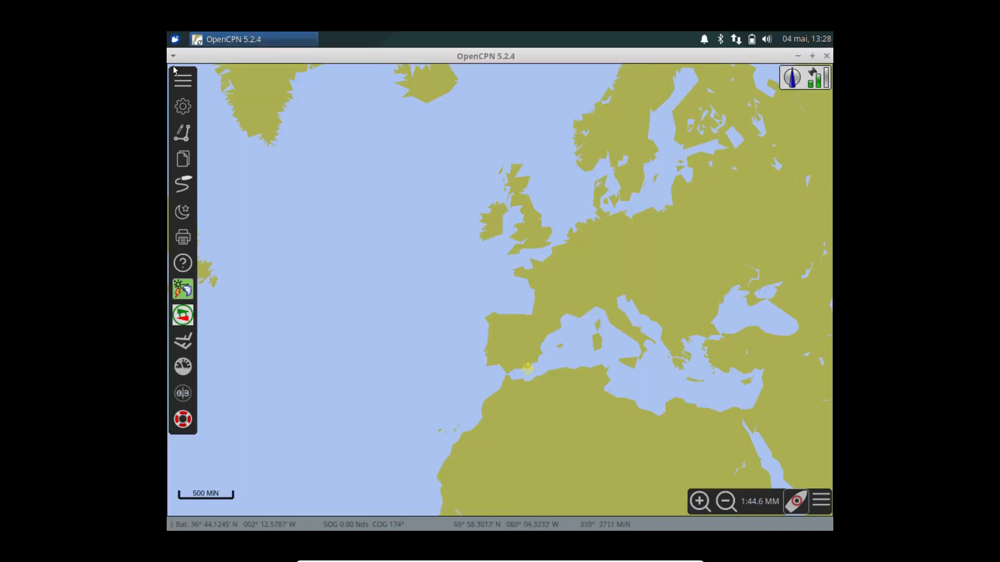
pyautogui.click(182, 104)
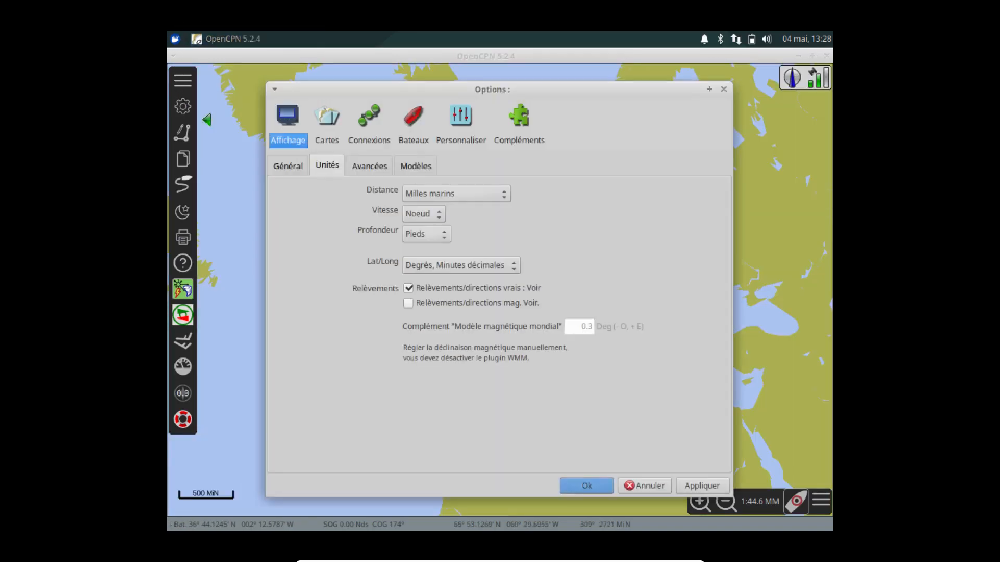
pyautogui.click(521, 119)
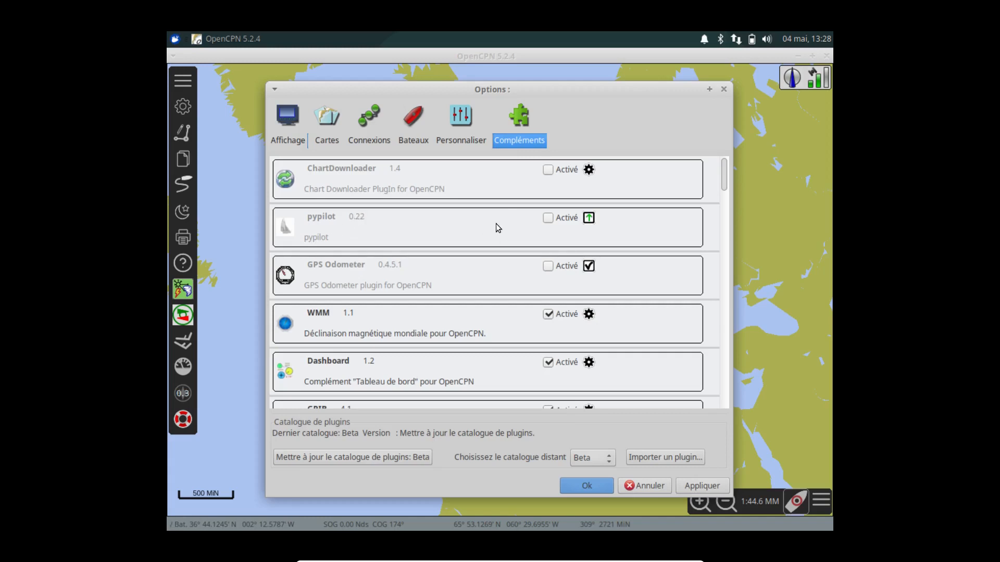
pyautogui.click(548, 219)
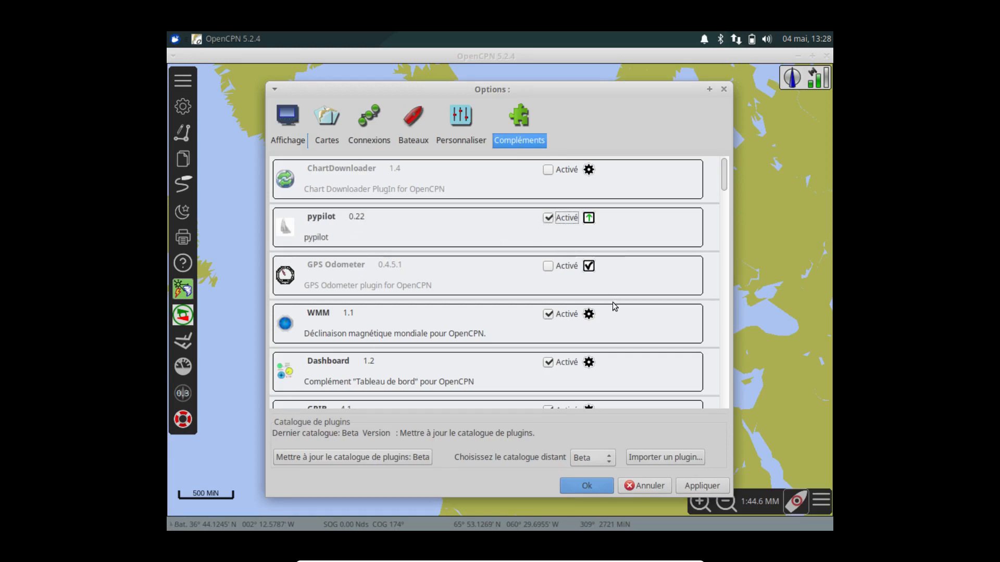
pyautogui.click(696, 486)
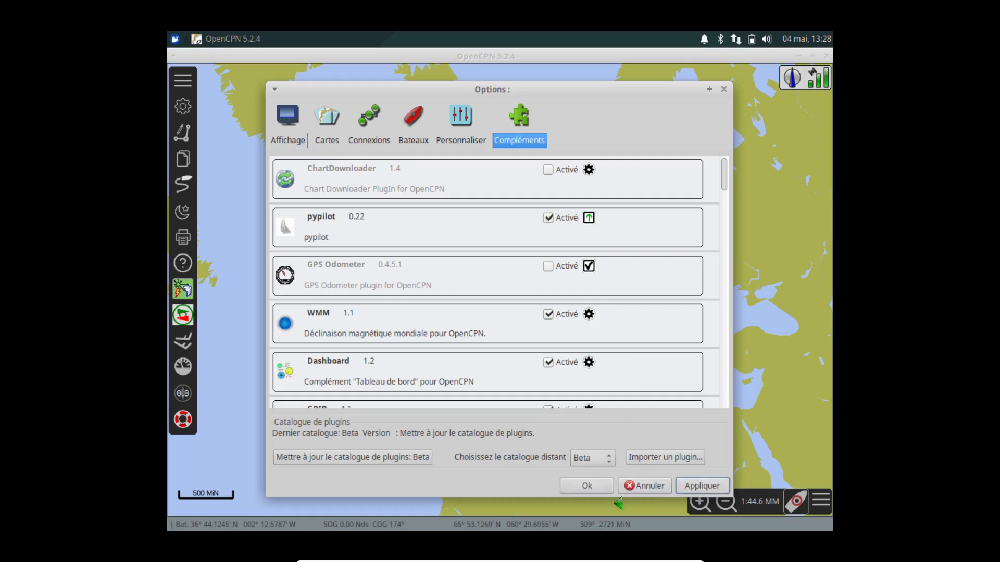
pyautogui.click(596, 489)
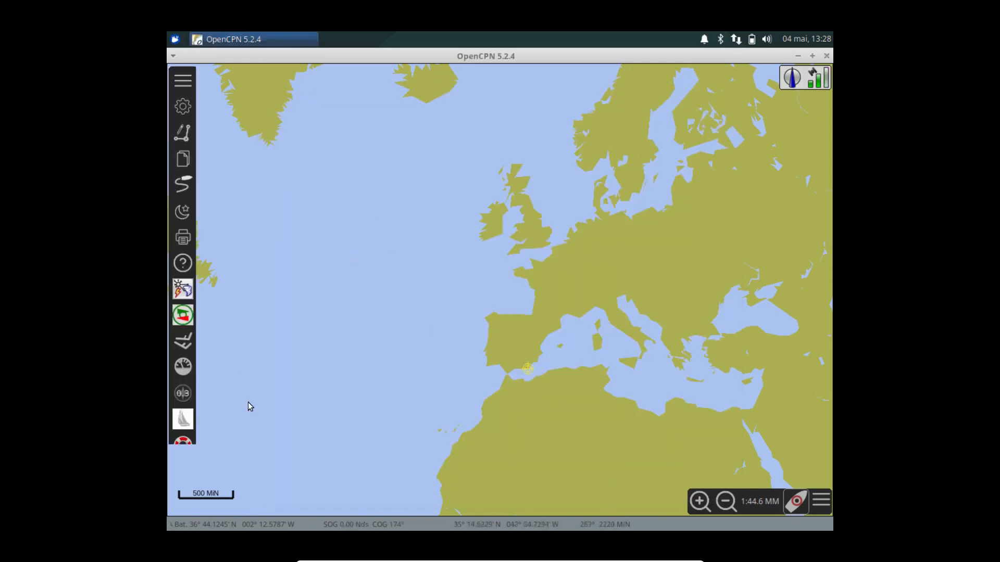
# Open the pypilot autopilot control window and move it away from the toolbar onto the chart
pyautogui.click(190, 422)
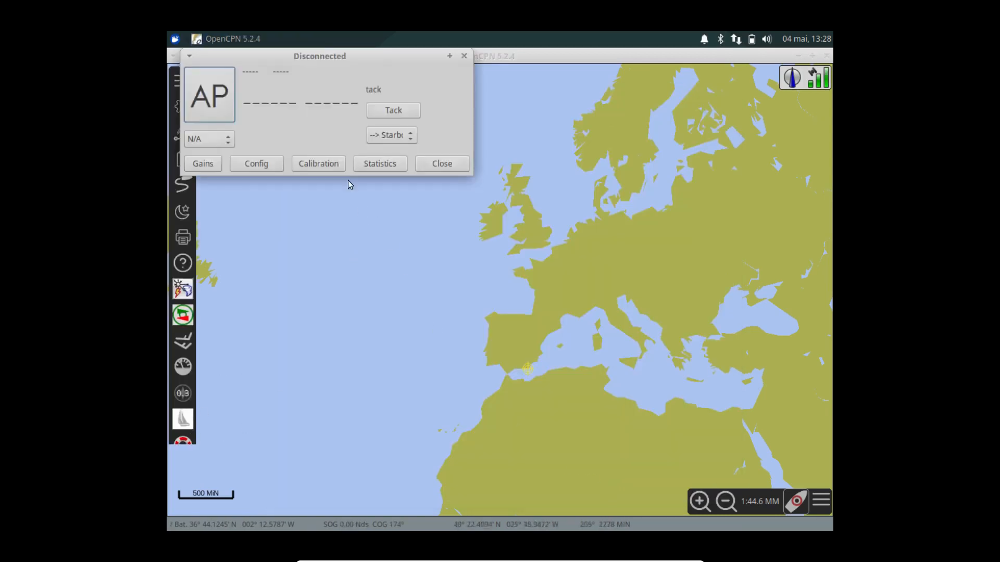
pyautogui.moveTo(320, 63); pyautogui.dragTo(448, 136)
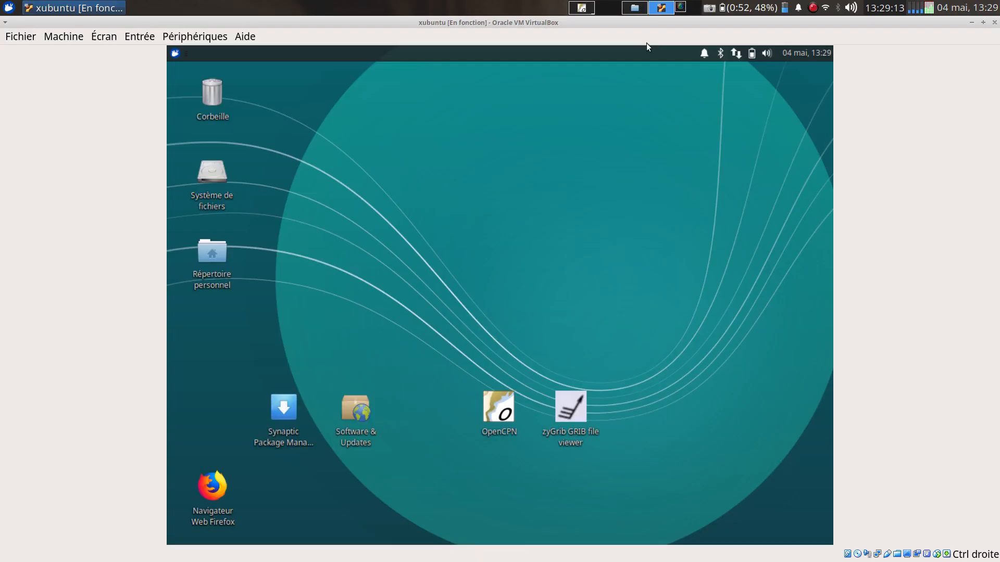
# Switch to the OpenCPN 5.5.0 session on the host system and examine the boat's position and route around Cabo de Gata
pyautogui.click(582, 8)
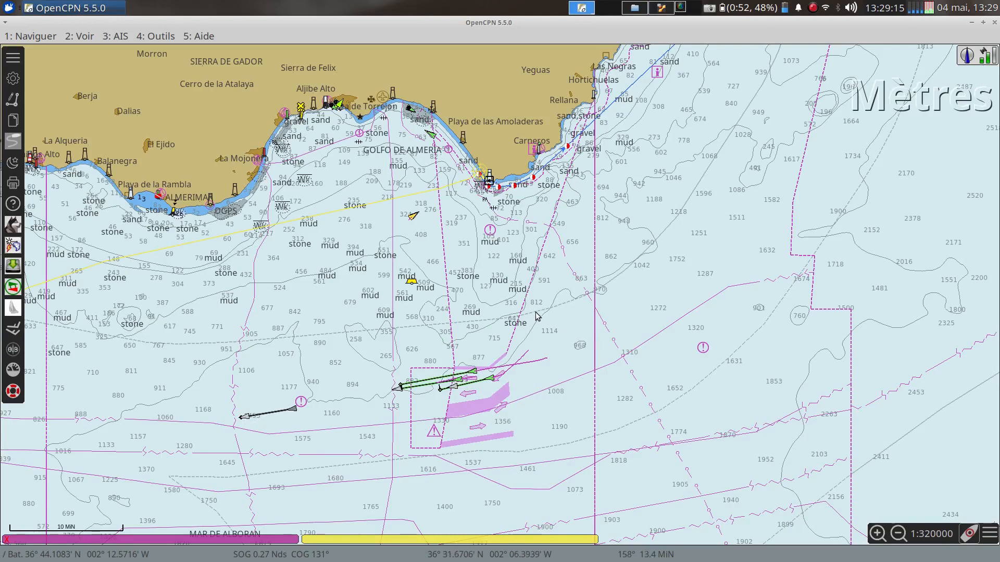
pyautogui.scroll(-1, 536, 312)
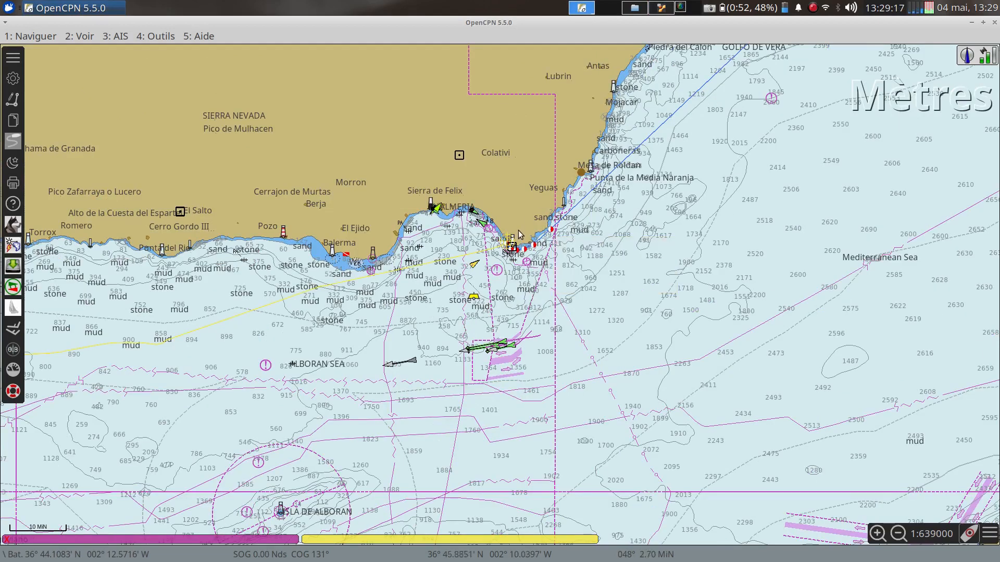
pyautogui.scroll(2, 518, 228)
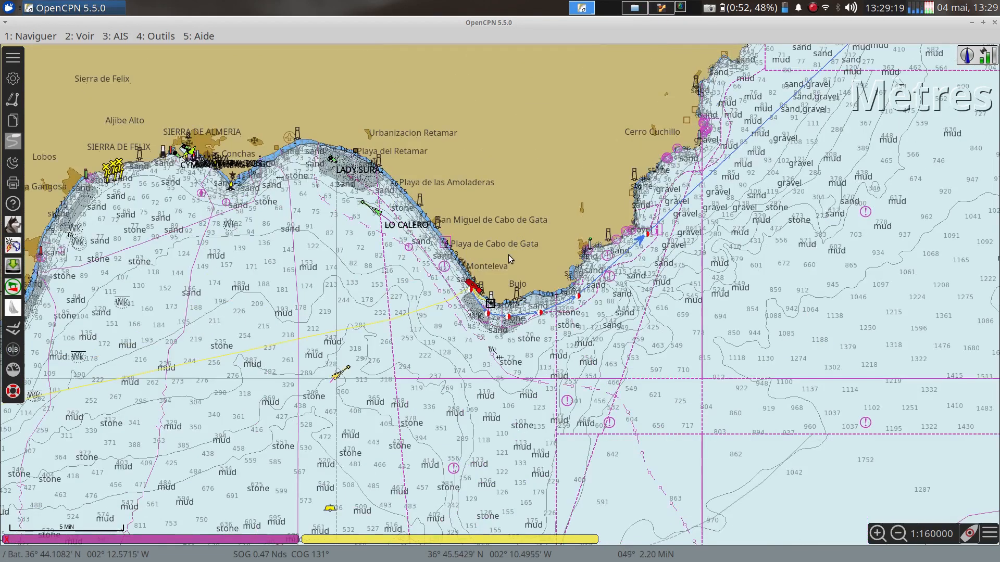
pyautogui.scroll(2, 492, 281)
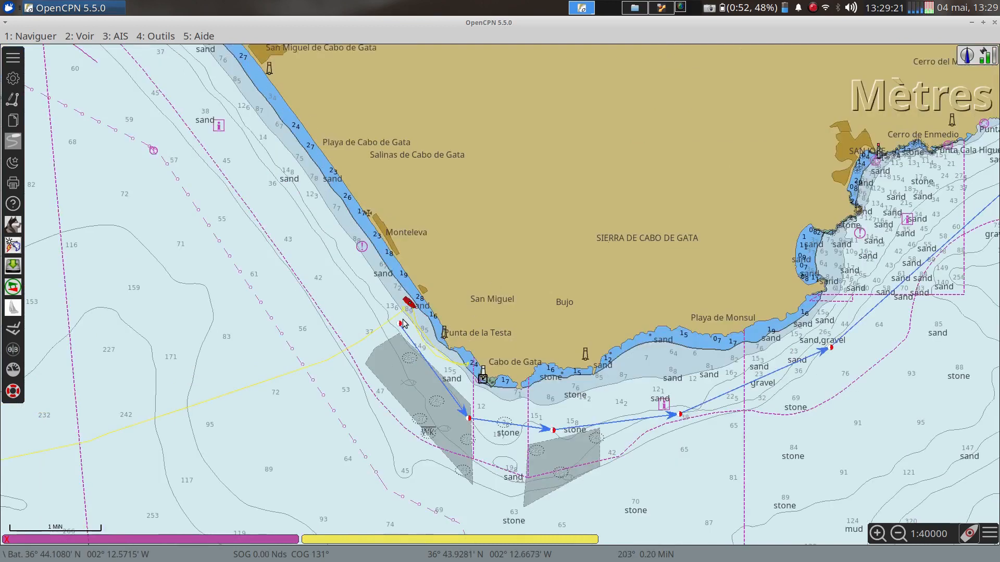
pyautogui.scroll(-2, 546, 279)
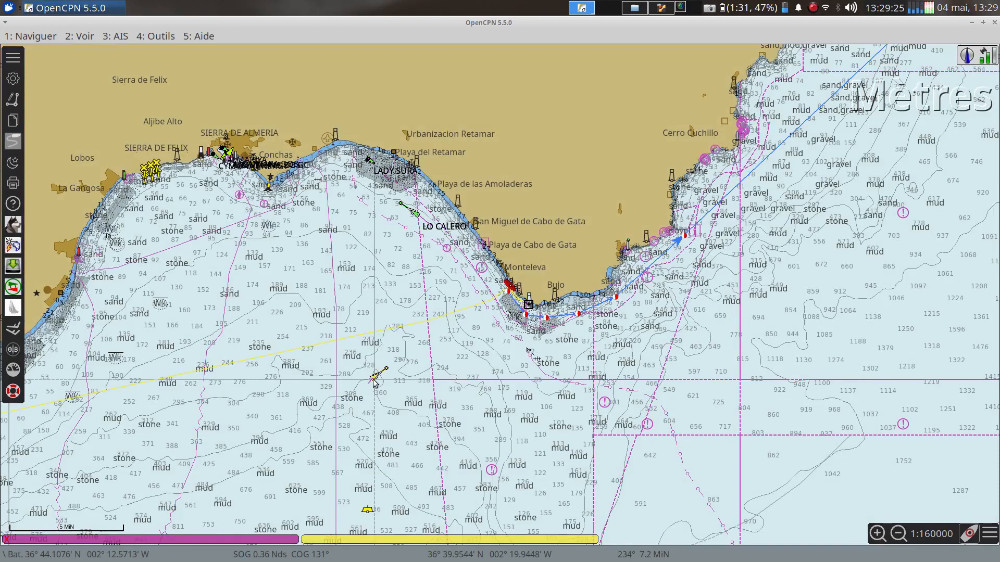
# View the broadcast information of the yellow AIS target southwest of Cabo de Gata and close its window
pyautogui.moveTo(375, 382)
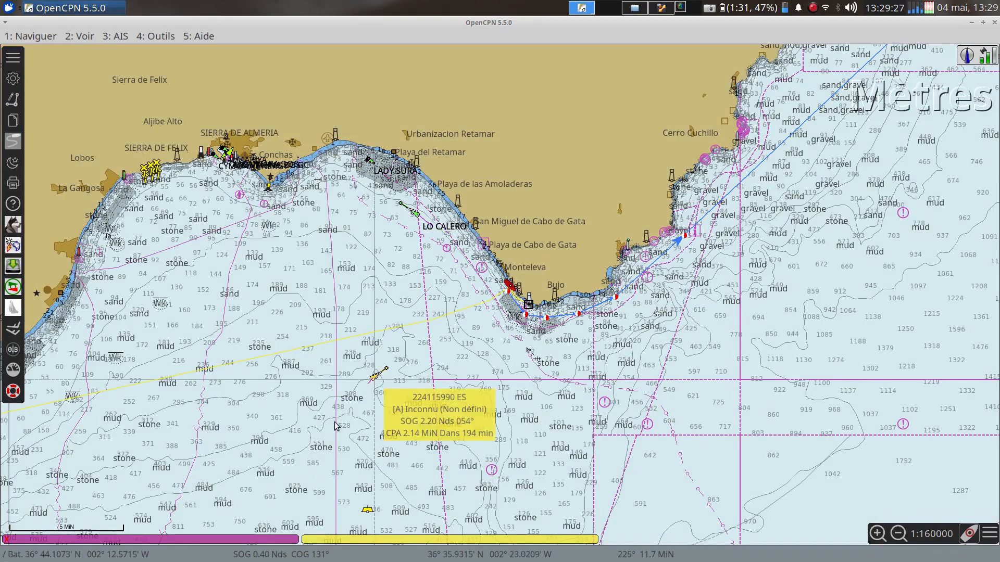
pyautogui.rightClick(375, 380)
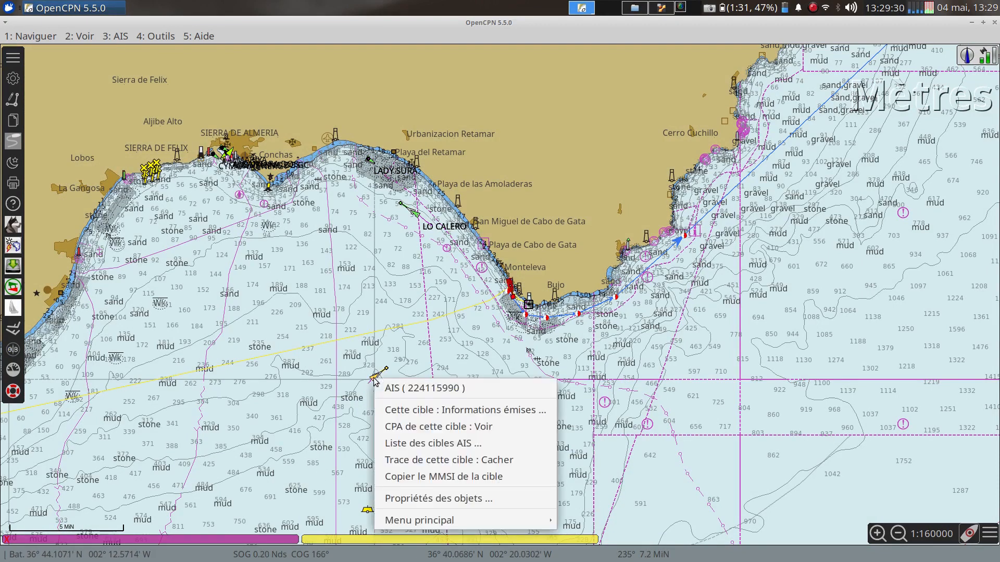
pyautogui.click(425, 411)
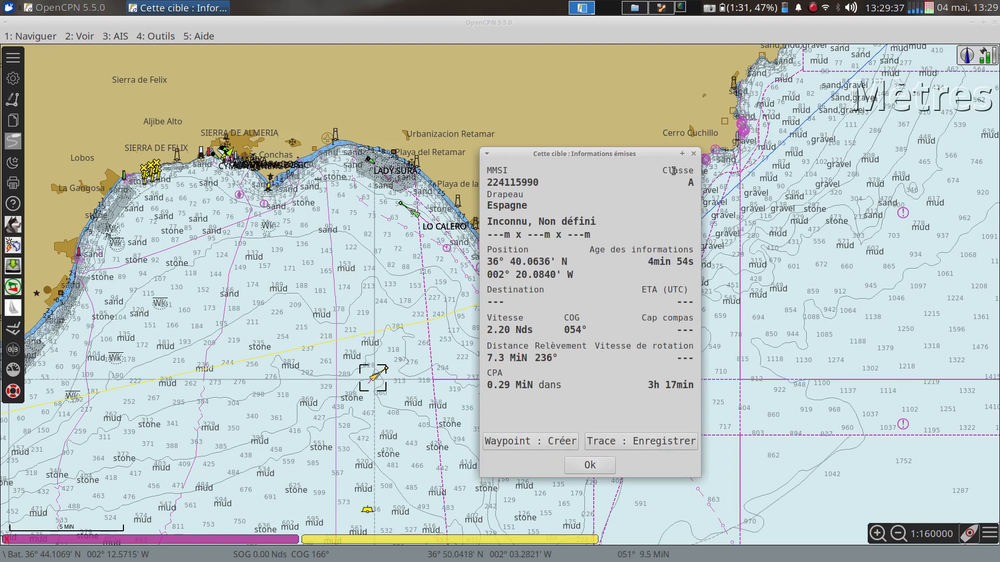
pyautogui.click(694, 154)
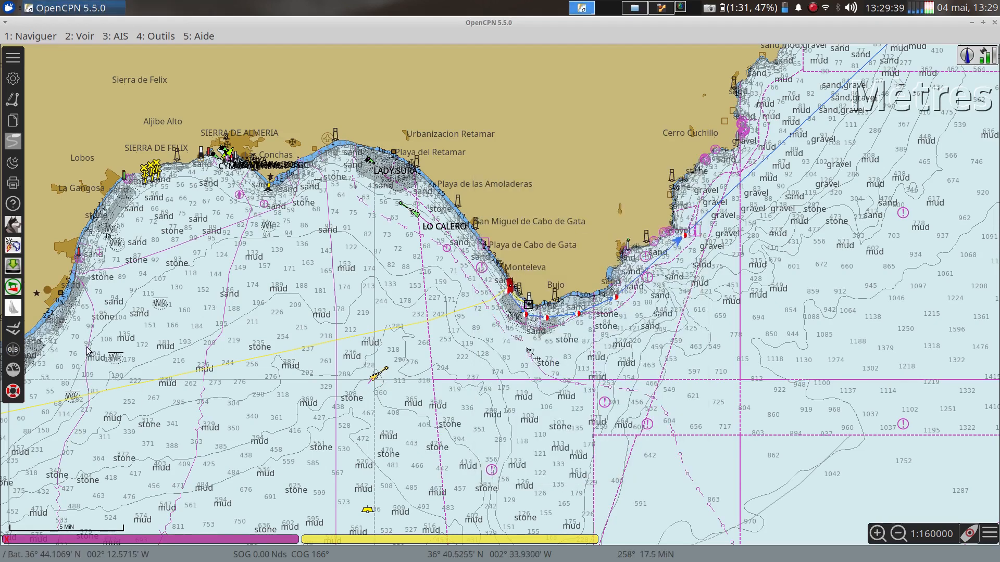
# View the AIS targets in the AIS Radar View, turn its north-up display on and off, and close it
pyautogui.click(7, 288)
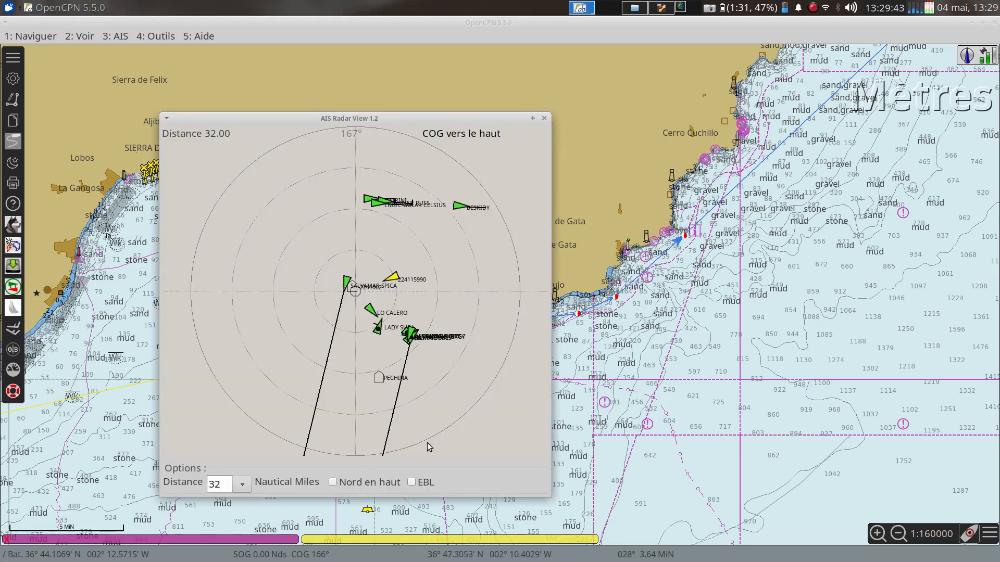
pyautogui.click(333, 483)
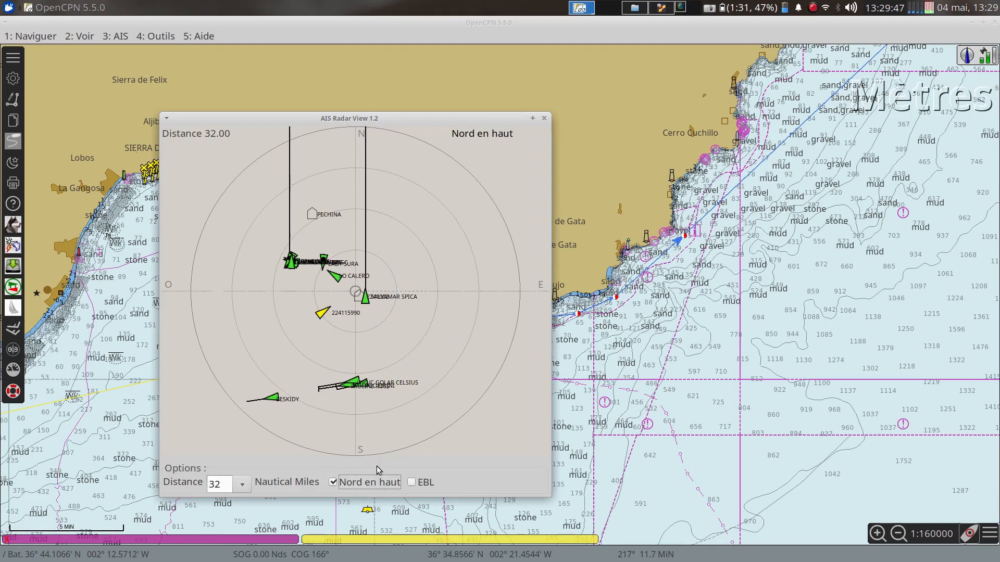
pyautogui.click(333, 482)
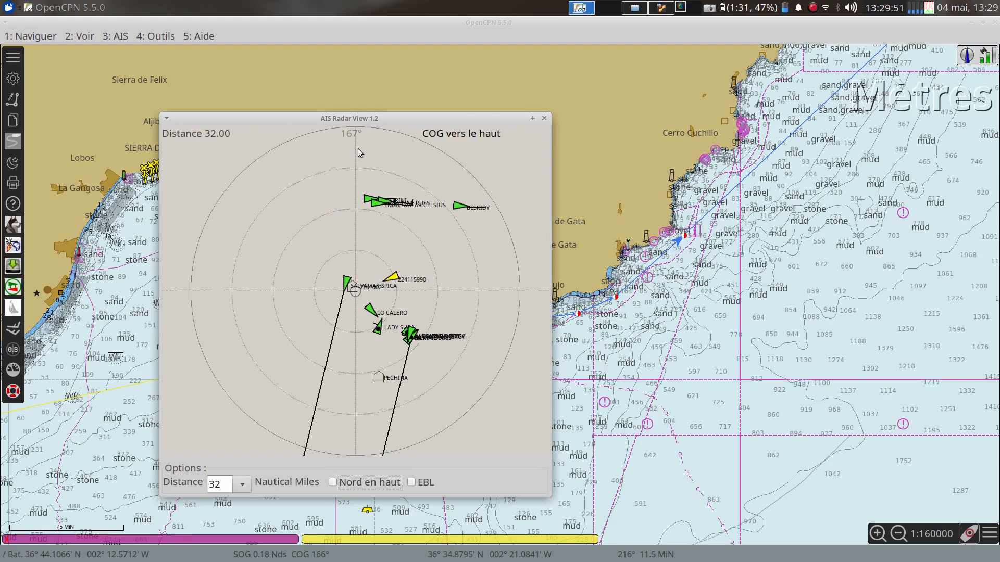
pyautogui.click(545, 120)
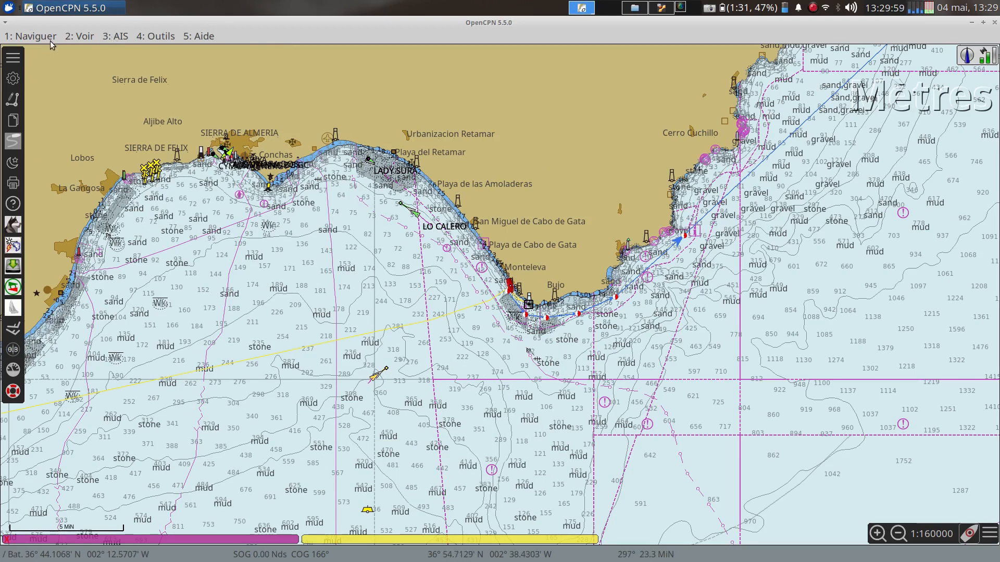
# Look through the general customization options for language, fonts and interface, and close the options
pyautogui.click(116, 37)
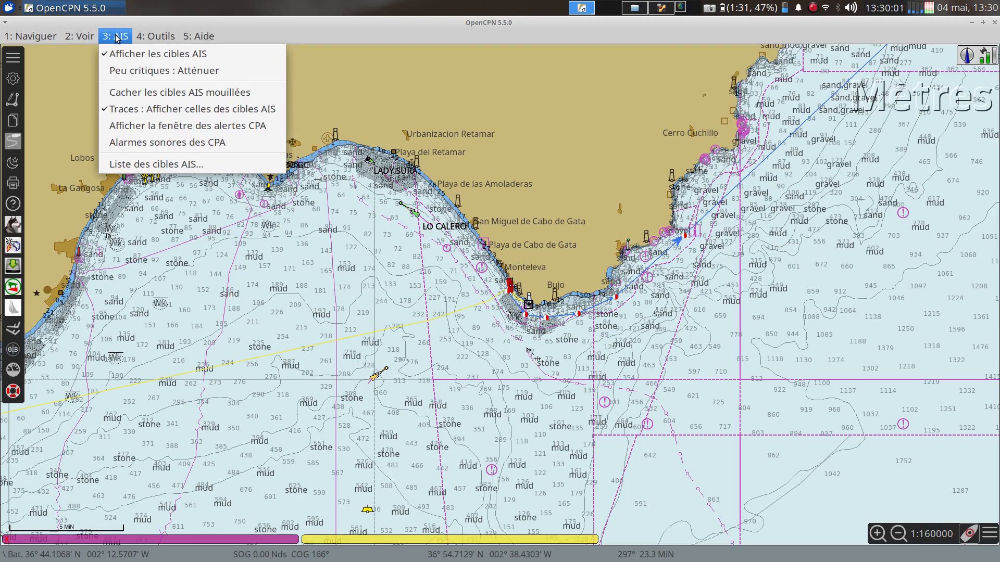
pyautogui.click(174, 218)
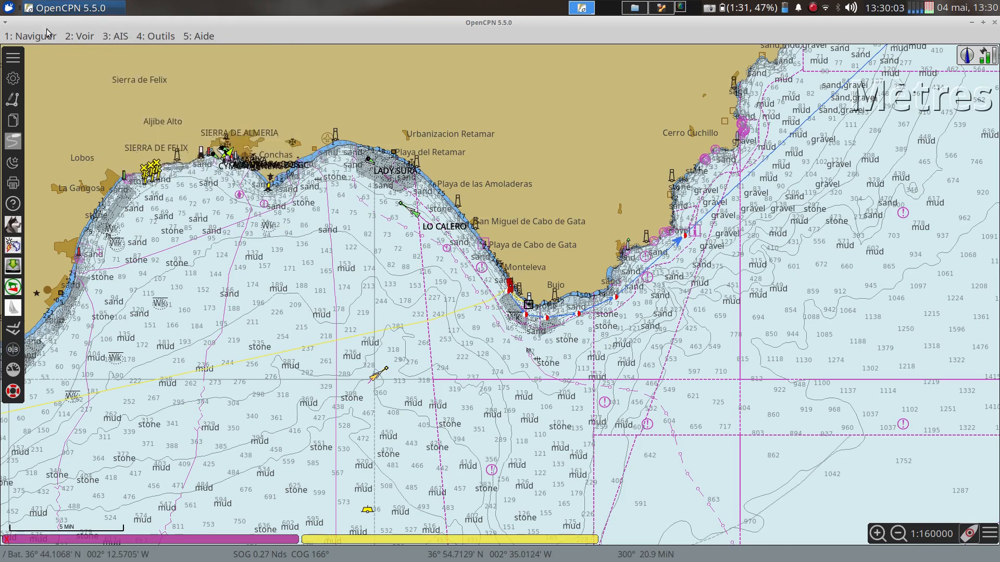
pyautogui.click(14, 79)
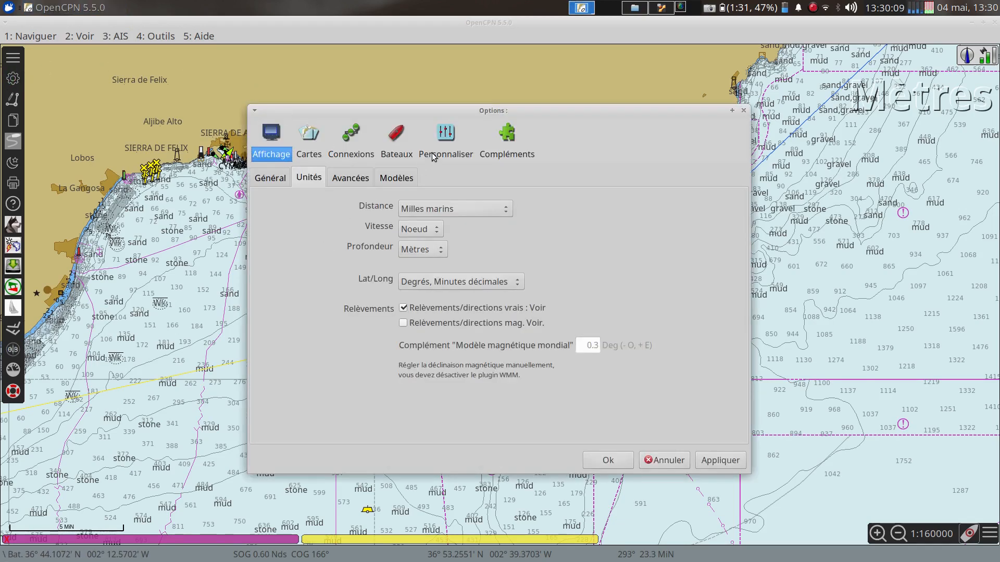
pyautogui.click(446, 137)
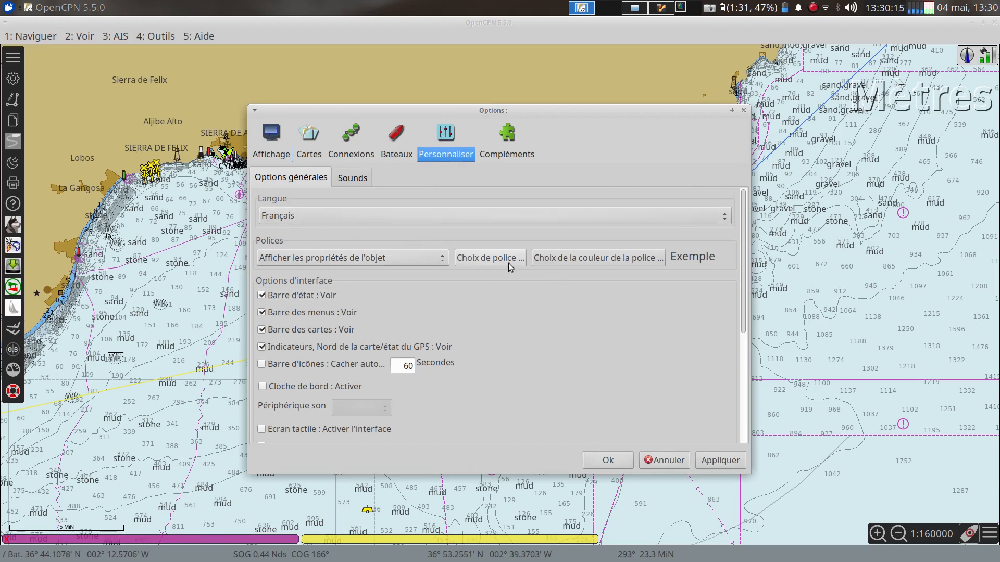
pyautogui.scroll(-1, 555, 305)
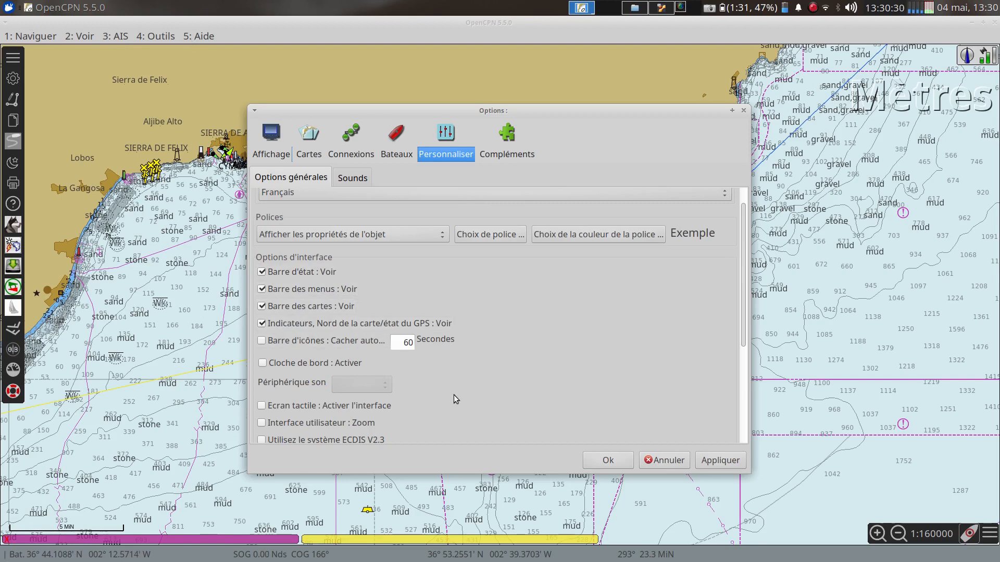
pyautogui.click(610, 461)
# Hide the AIS targets on the chart and show them again
pyautogui.click(112, 37)
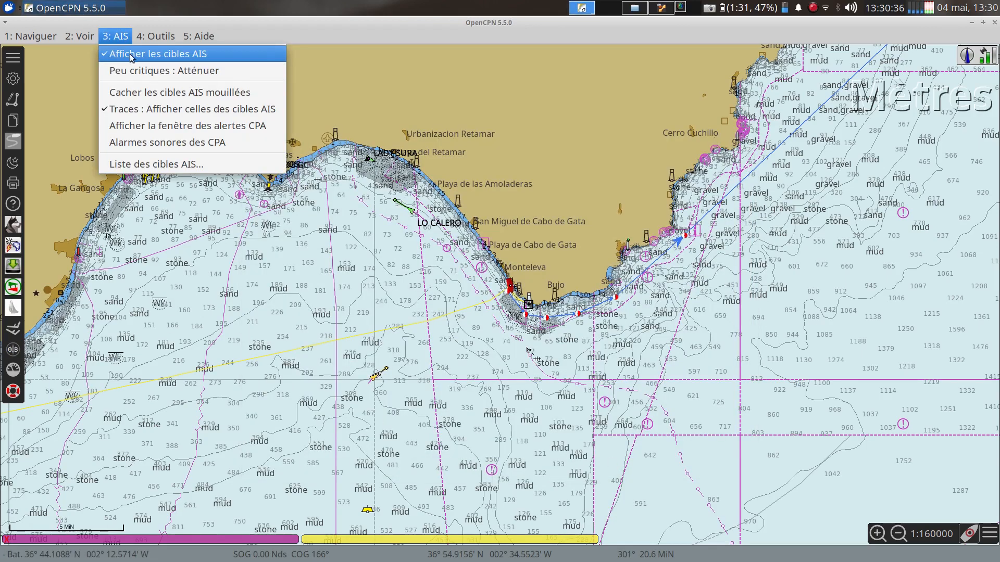
pyautogui.click(167, 56)
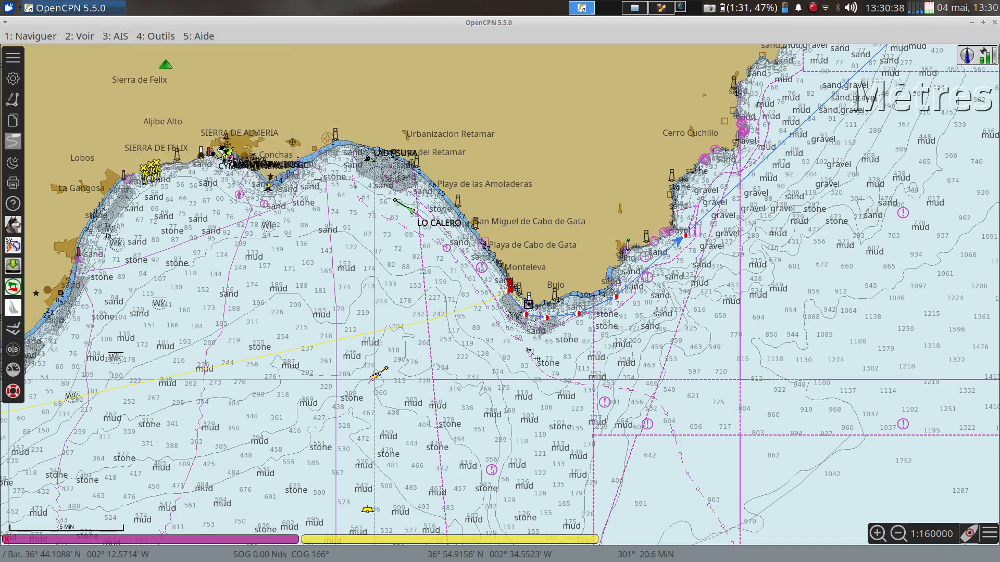
pyautogui.click(123, 37)
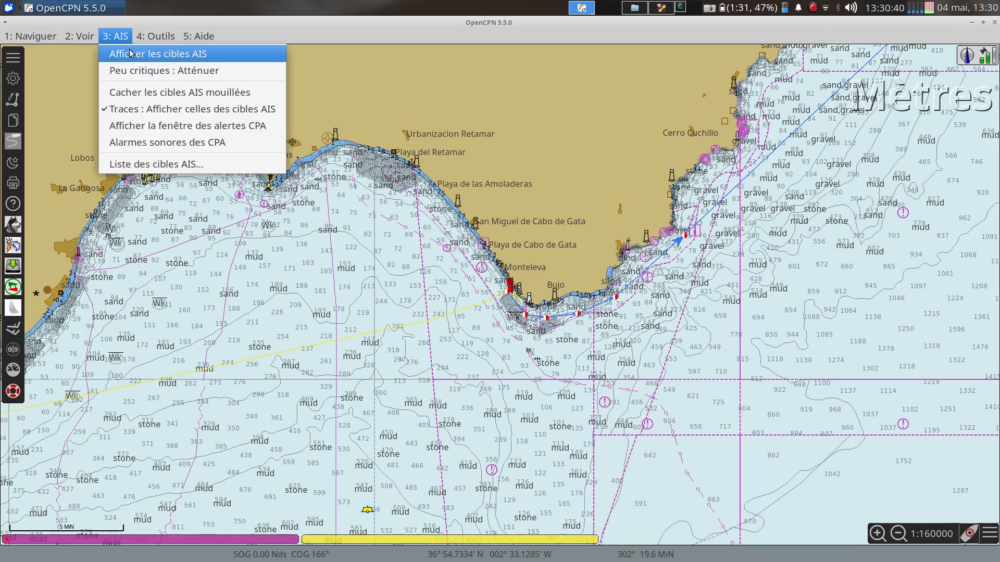
pyautogui.click(137, 55)
# Enable the CPA alert window and the audible CPA alarms for AIS targets
pyautogui.click(119, 38)
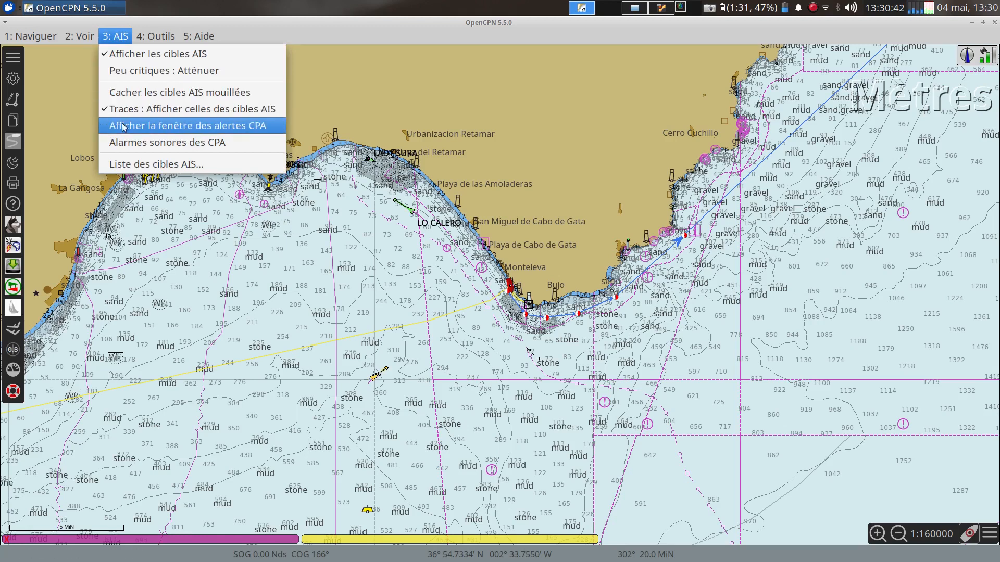
pyautogui.click(142, 126)
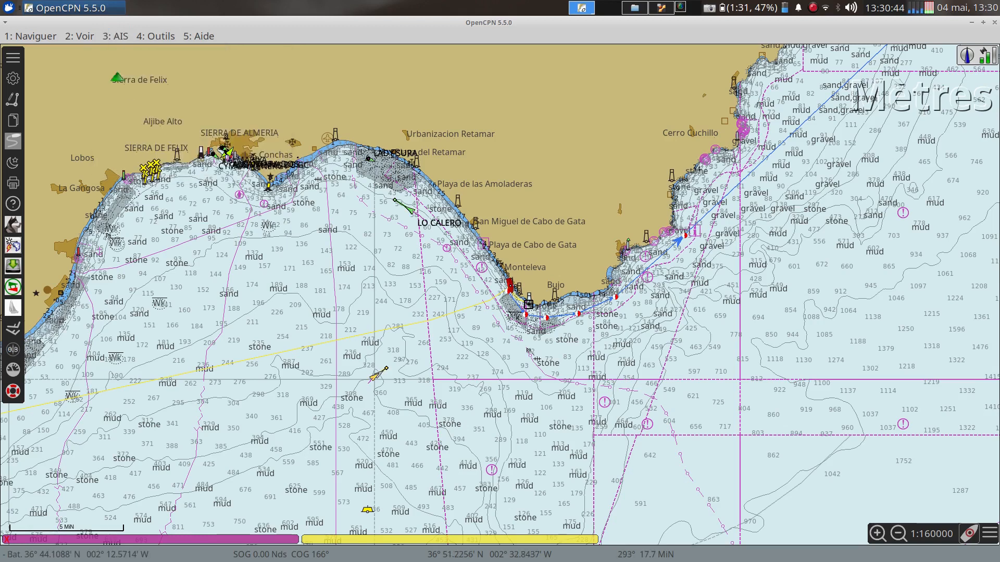
pyautogui.click(115, 38)
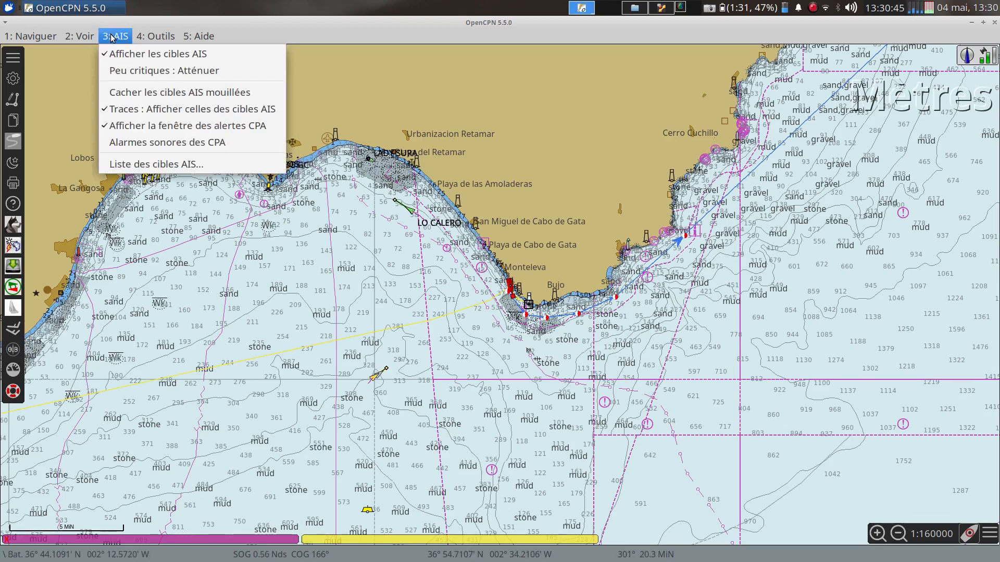
pyautogui.click(140, 144)
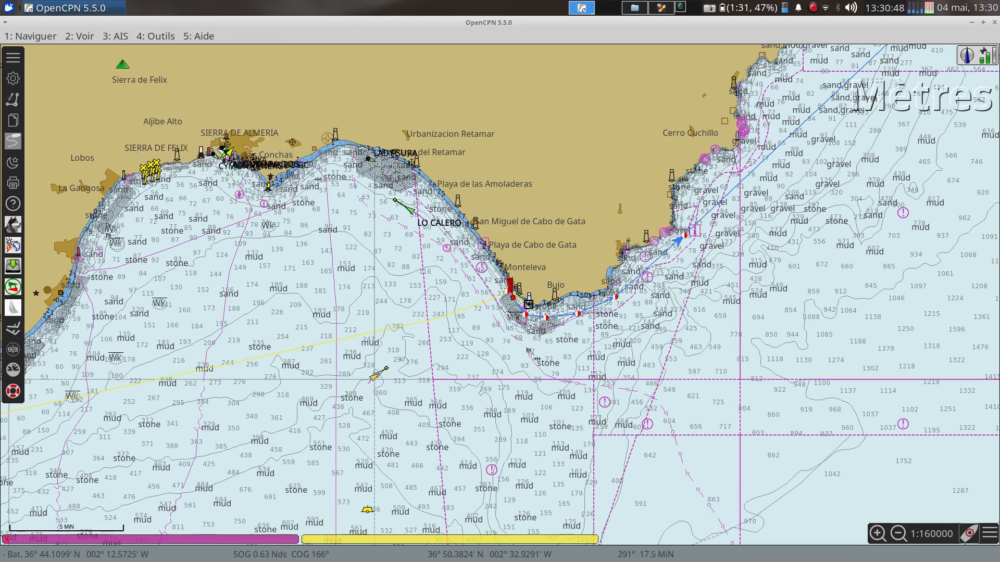
# View the list of AIS targets and close it
pyautogui.click(115, 36)
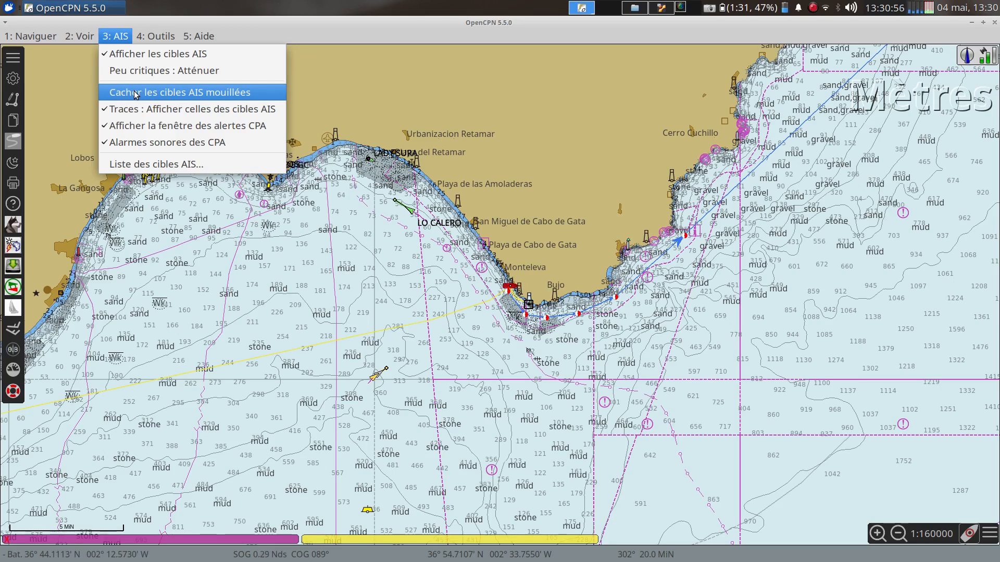
pyautogui.click(179, 166)
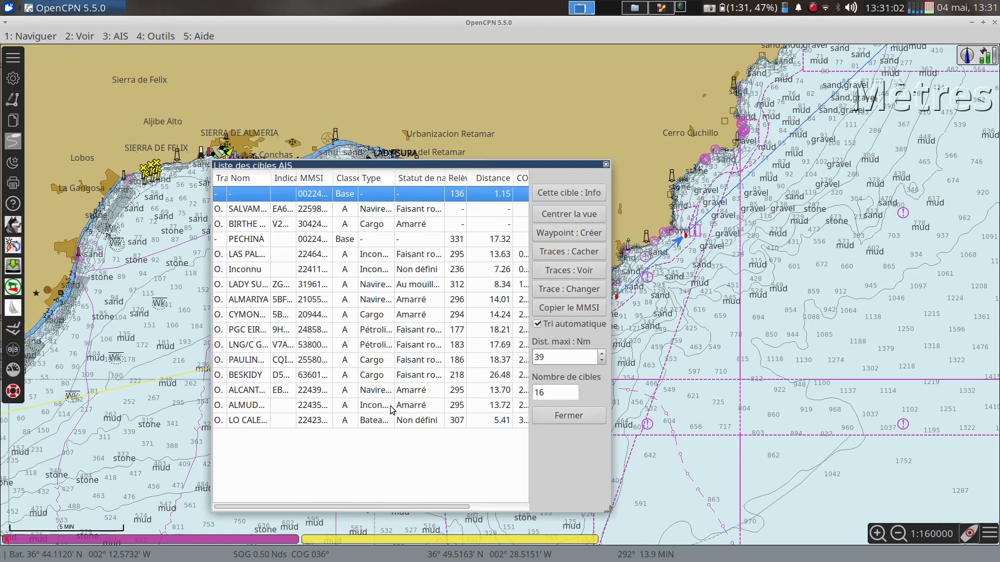
pyautogui.click(607, 163)
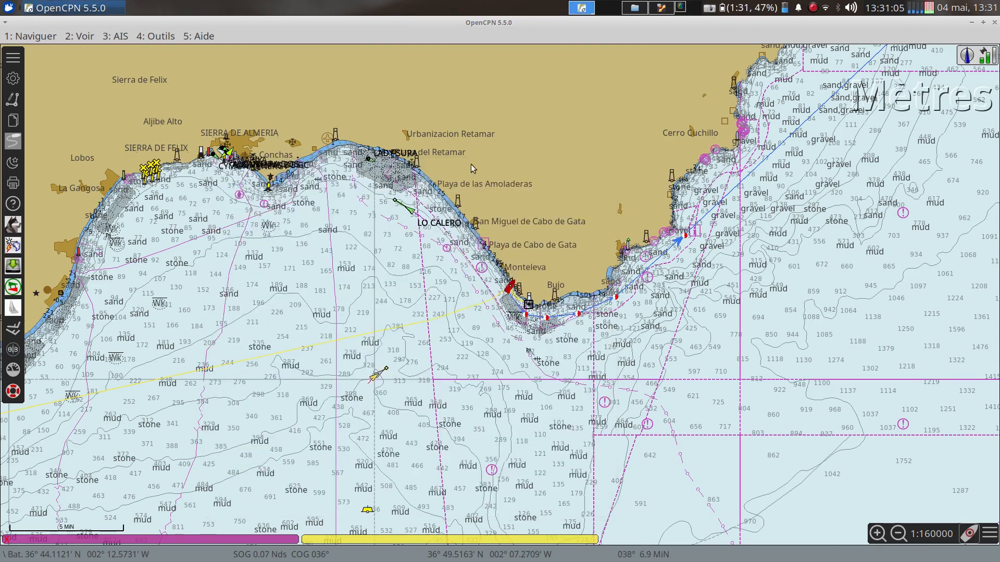
# Examine the own-ship and AIS target options, move the options window off the AIS targets on the chart, and cancel it
pyautogui.click(13, 79)
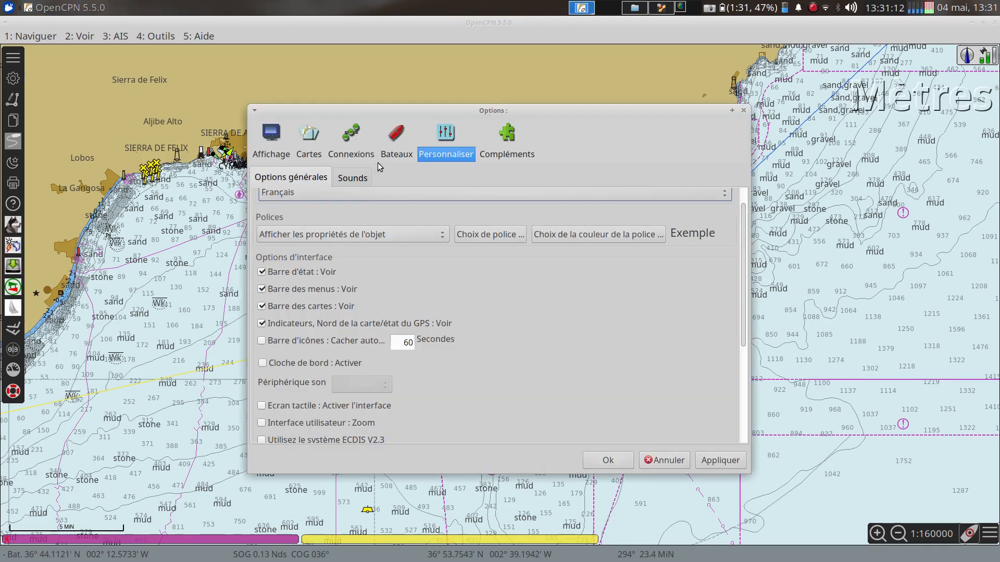
pyautogui.click(399, 139)
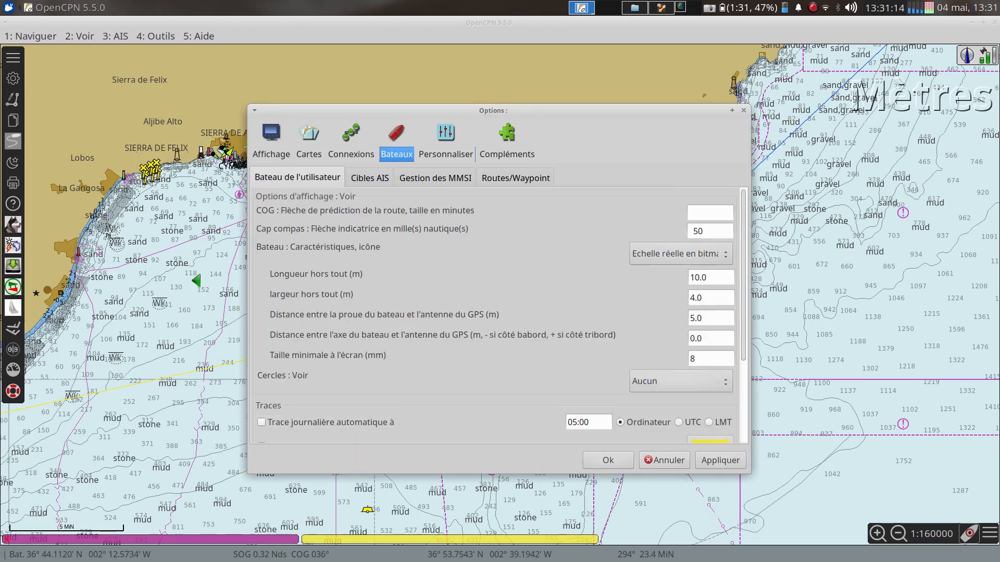
pyautogui.click(362, 180)
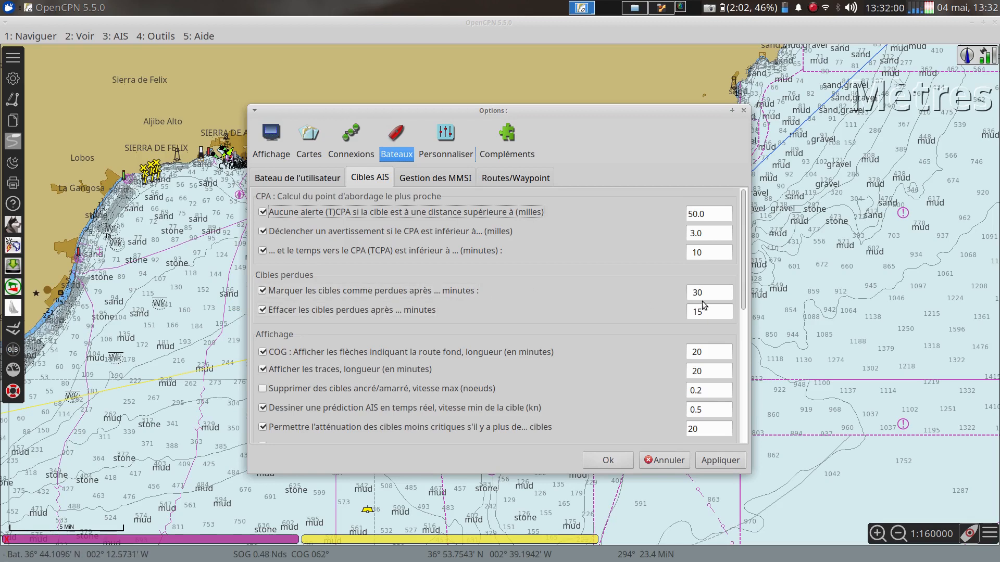
pyautogui.click(608, 120)
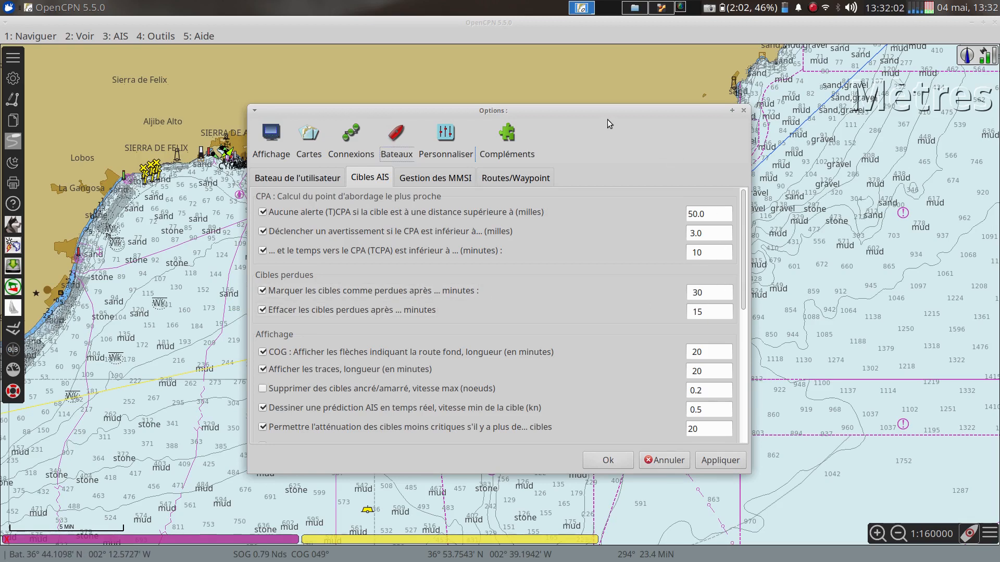
pyautogui.moveTo(609, 105); pyautogui.dragTo(672, 48)
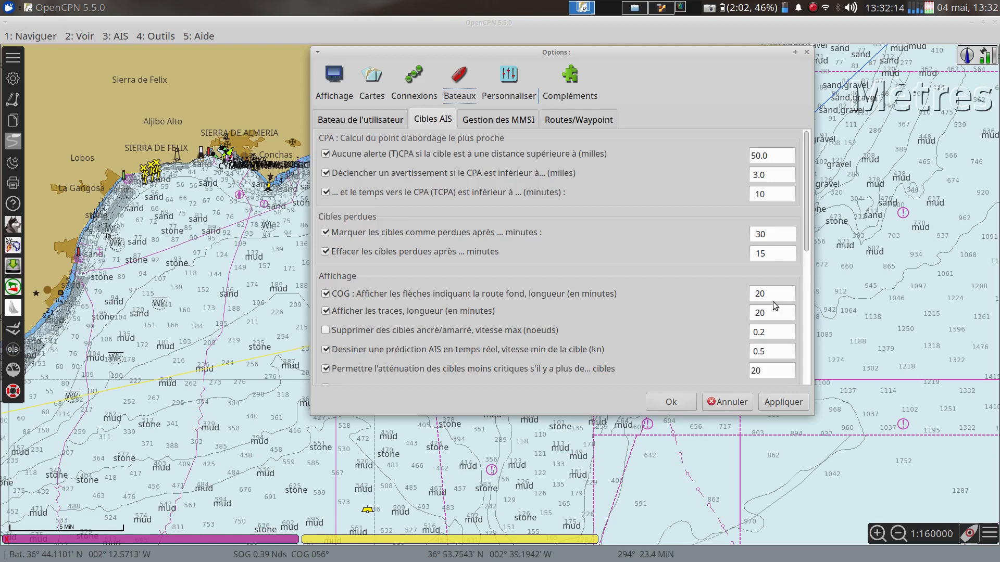
pyautogui.moveTo(617, 54); pyautogui.dragTo(820, 93)
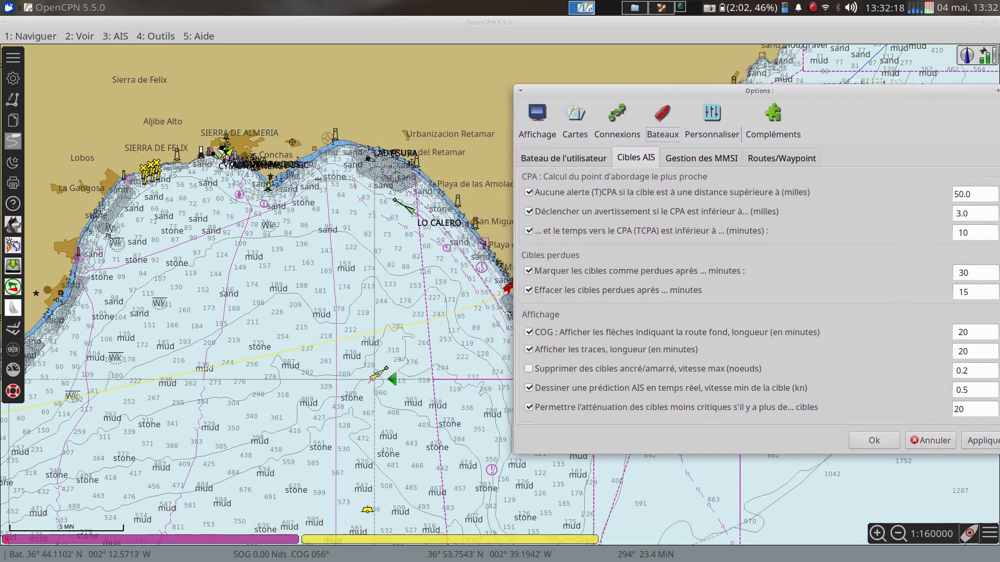
pyautogui.click(918, 440)
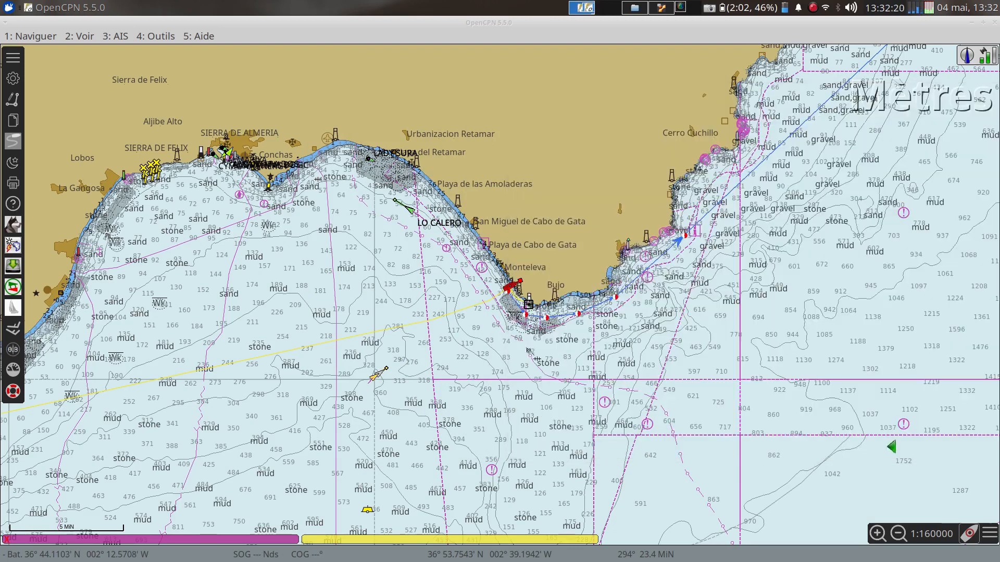
# View the broadcast information of the yellow AIS target south of Almería at a closer scale and close its window
pyautogui.scroll(2, 514, 418)
pyautogui.moveTo(298, 319); pyautogui.dragTo(649, 437)
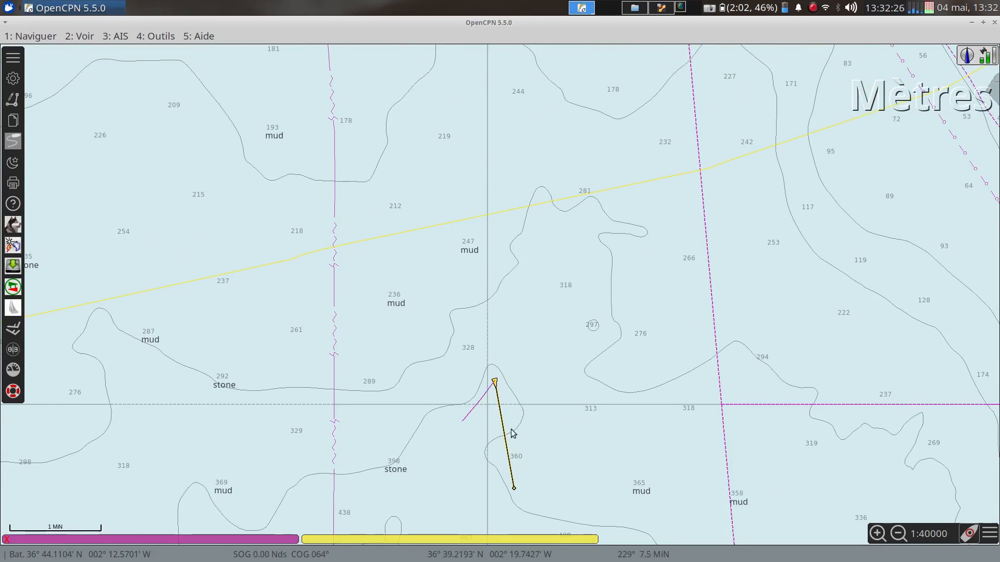
pyautogui.rightClick(496, 384)
pyautogui.click(530, 411)
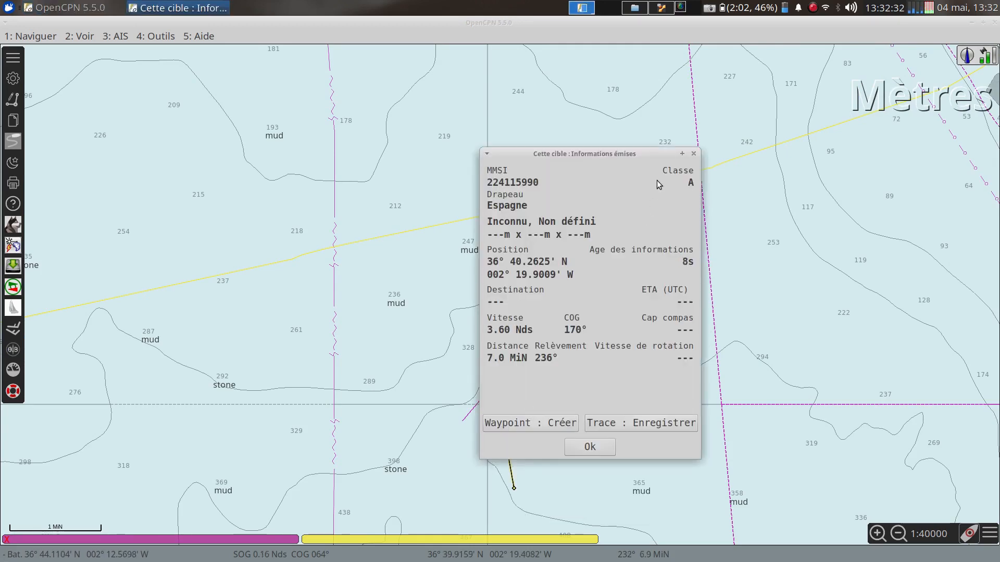
pyautogui.click(694, 153)
pyautogui.scroll(-2, 717, 350)
pyautogui.moveTo(751, 364); pyautogui.dragTo(575, 348)
# Examine the target display, rollover information and CPA/TCPA alarm settings in the AIS target options
pyautogui.click(7, 77)
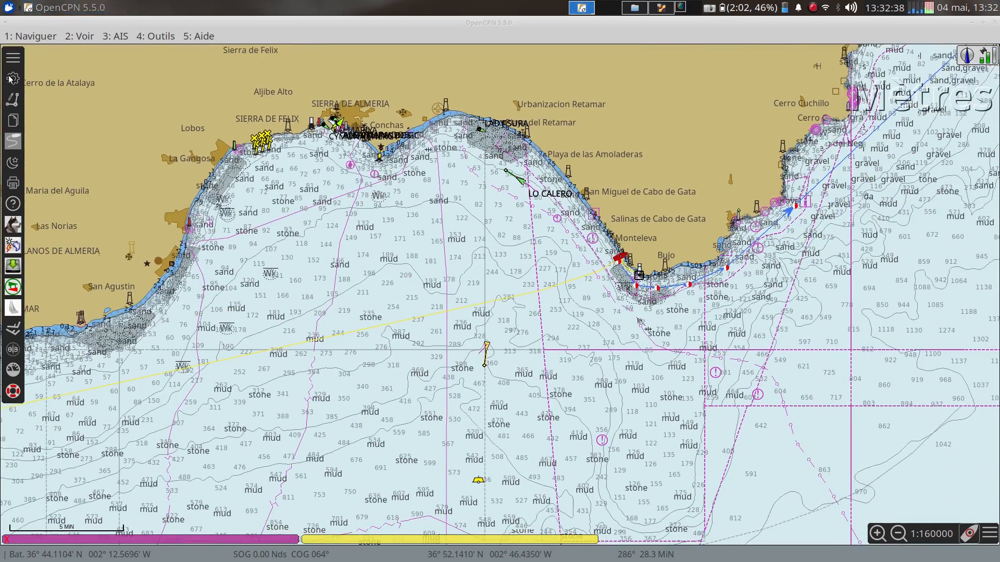
pyautogui.click(370, 178)
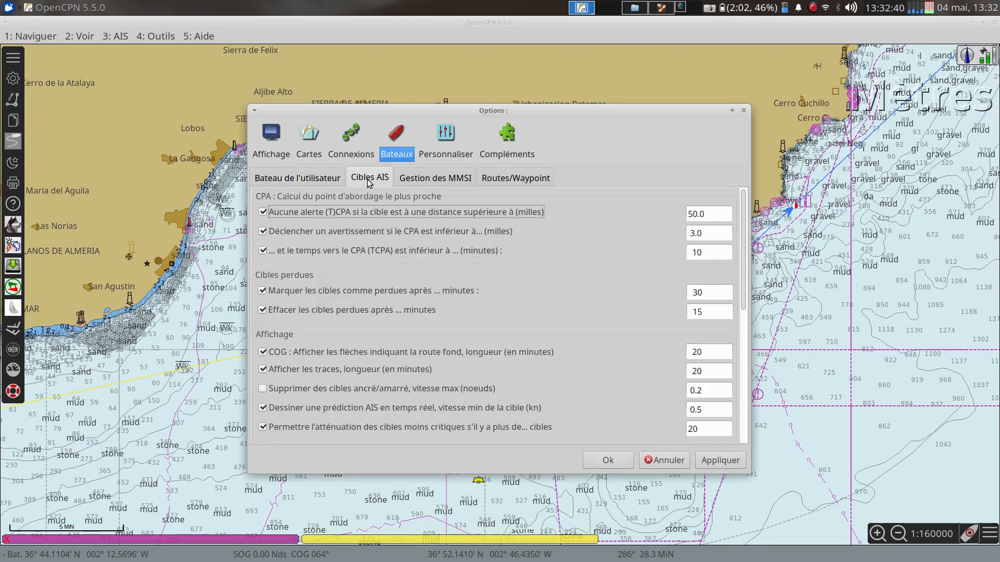
pyautogui.scroll(-4, 448, 301)
pyautogui.scroll(-3, 435, 301)
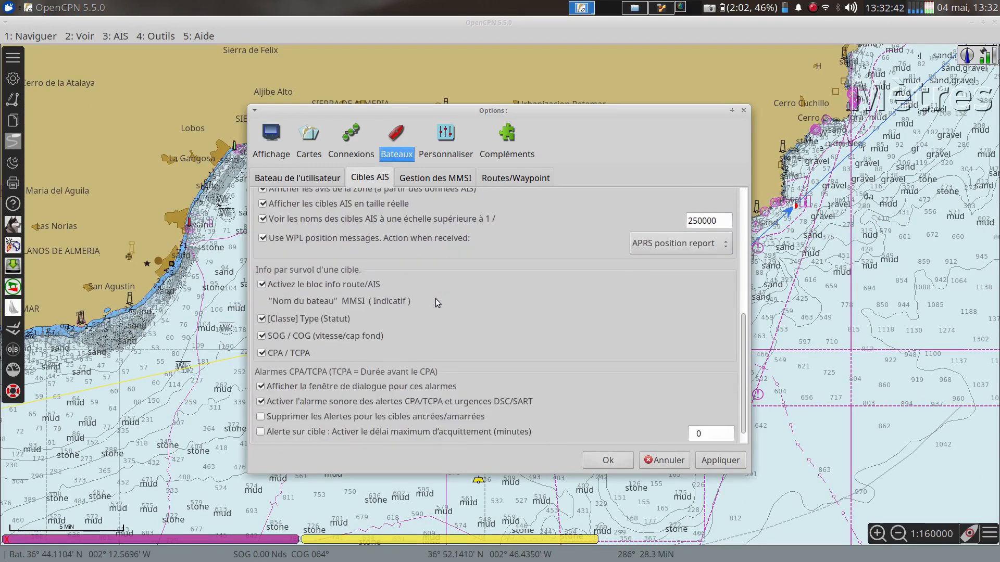
pyautogui.scroll(1, 404, 365)
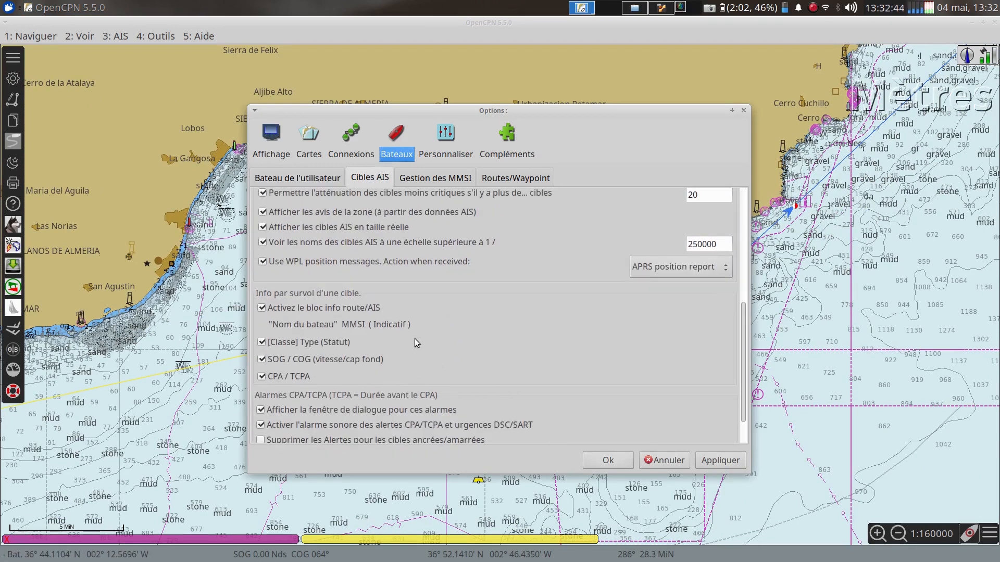
pyautogui.scroll(-1, 414, 338)
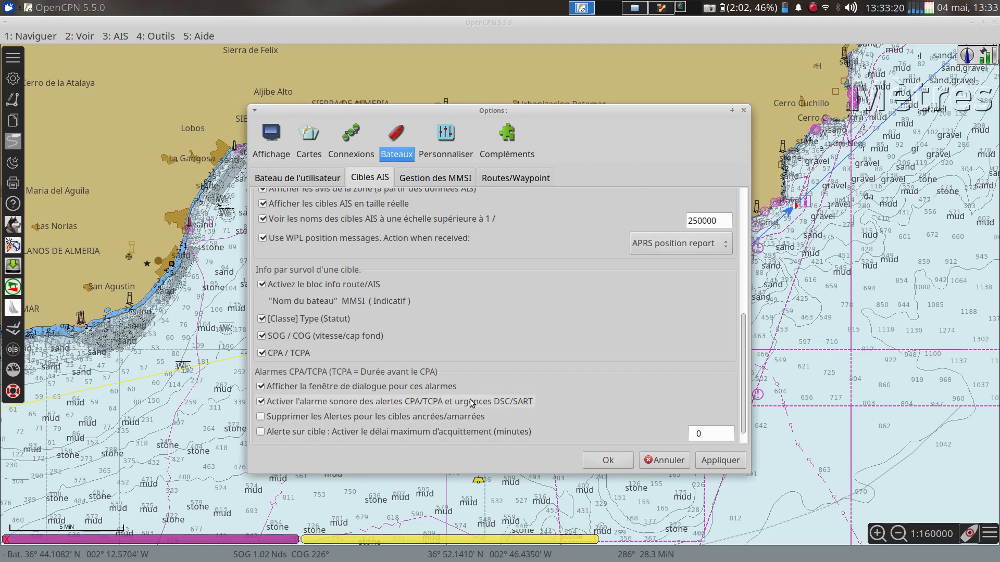
# Turn the audible alarm for CPA/TCPA alerts and DSC/SART emergencies off and on again, and apply the options
pyautogui.click(266, 400)
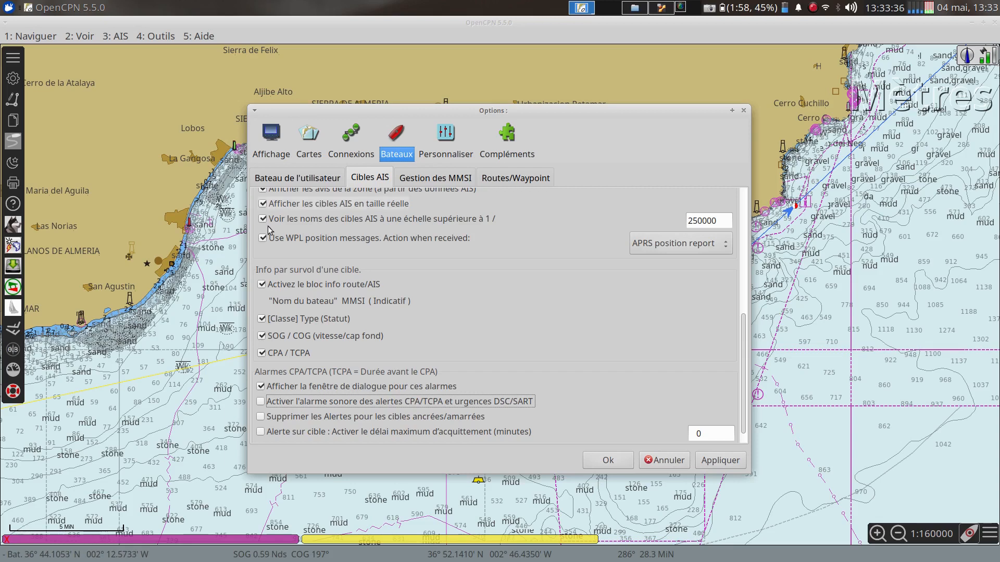
pyautogui.click(261, 402)
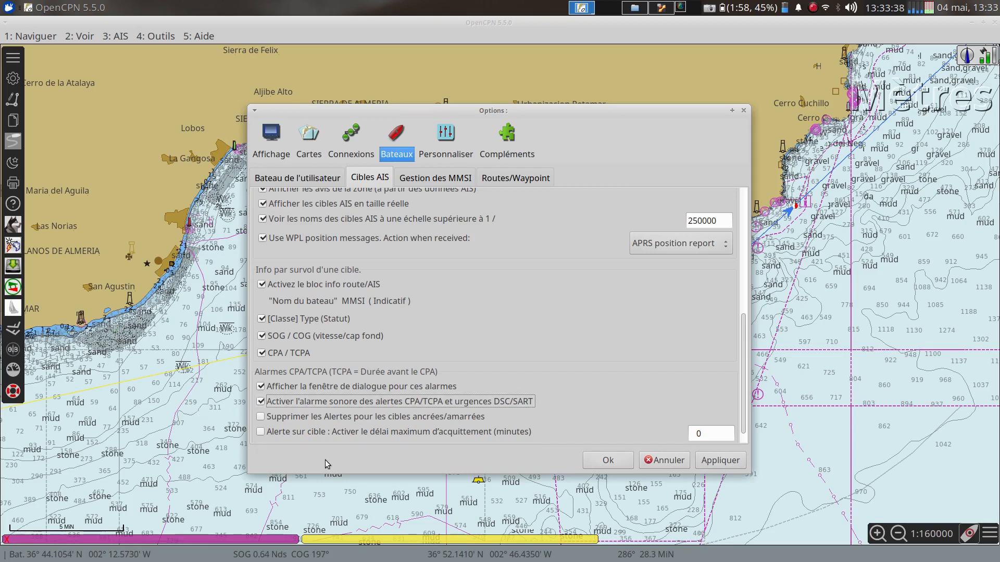
pyautogui.click(714, 464)
pyautogui.click(609, 460)
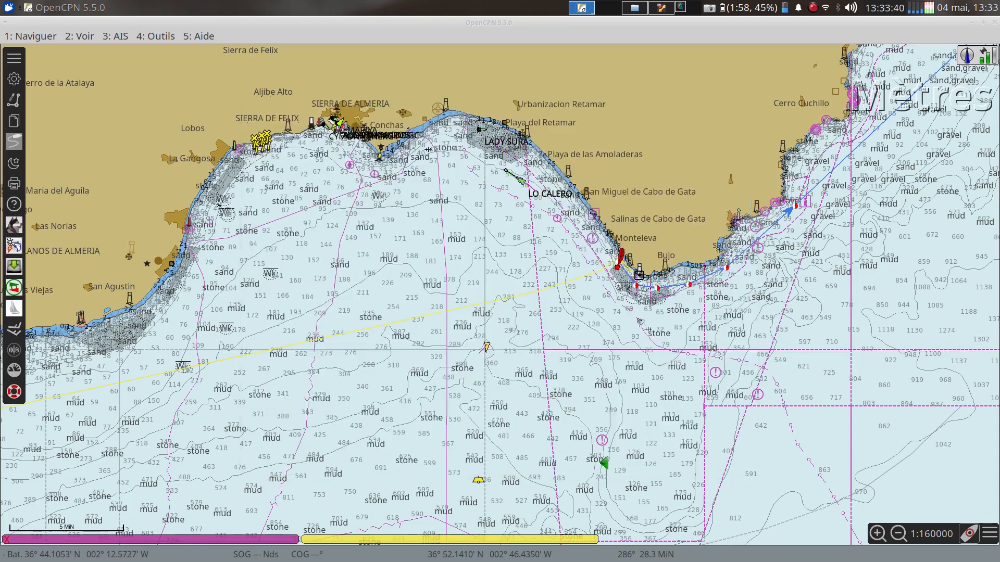
# Check which AIS target display and CPA alarm options are enabled
pyautogui.click(115, 36)
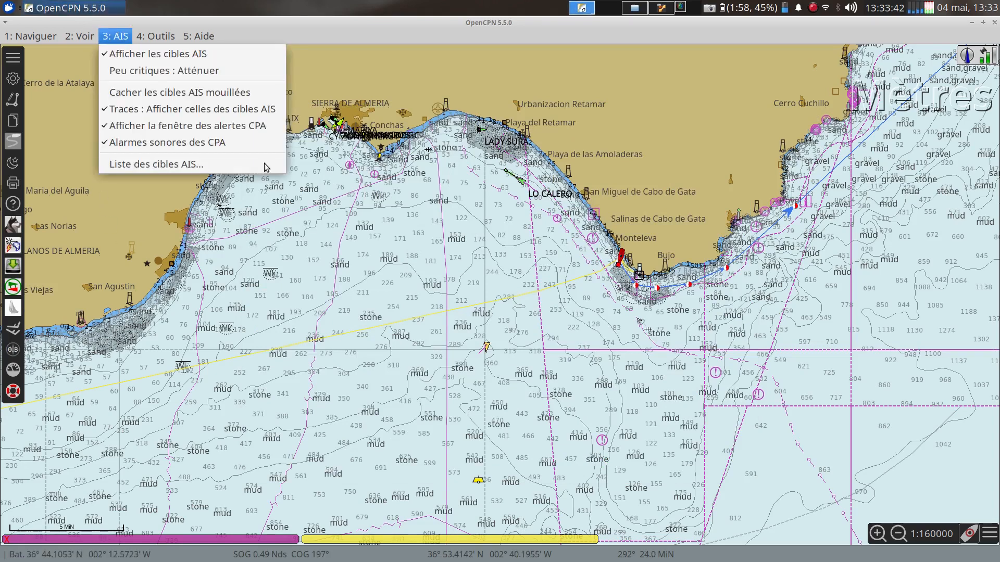